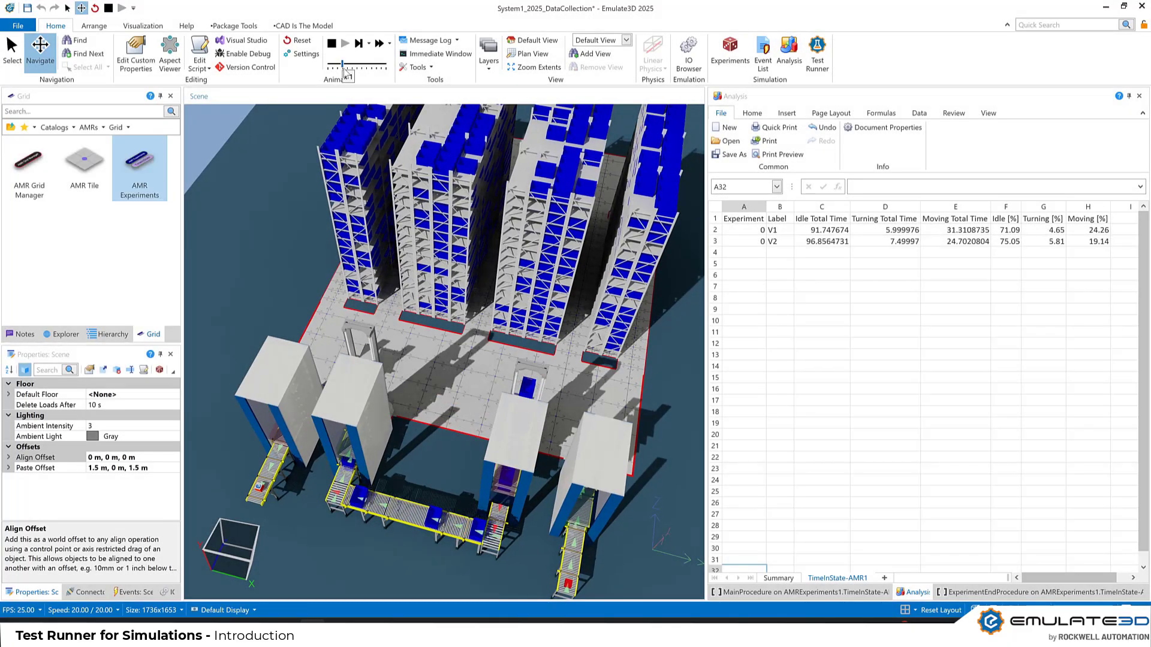
Step: Set the simulation speed to x20 while viewing the AMR storage system from different angles
drag(464, 223, 438, 151)
click(357, 65)
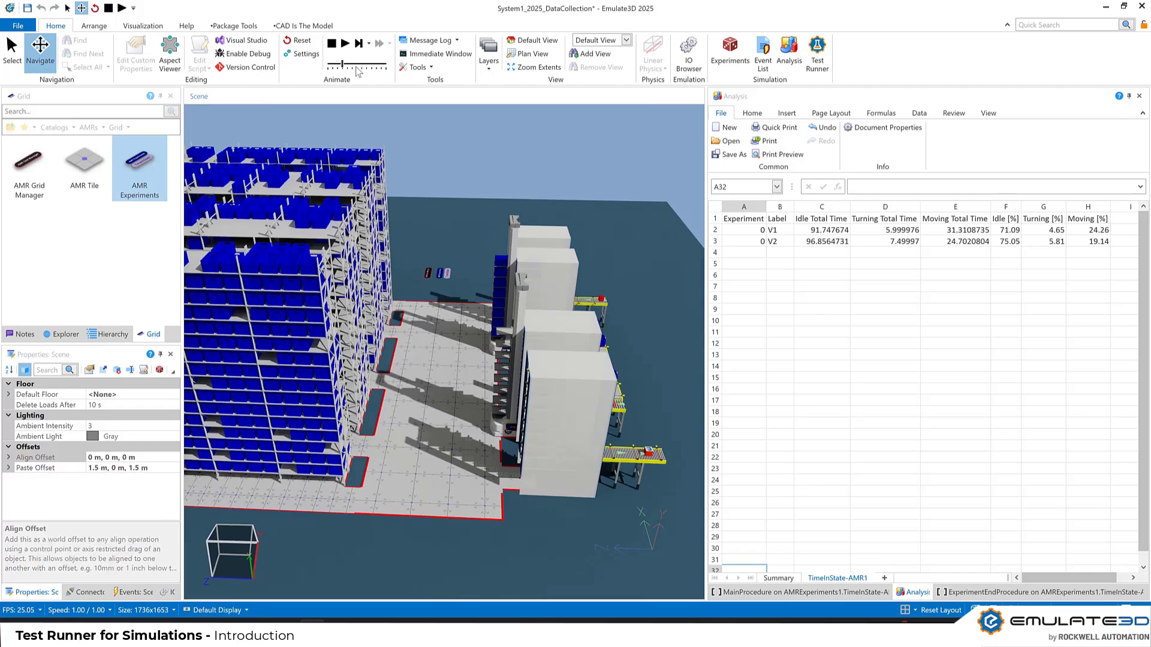
click(362, 65)
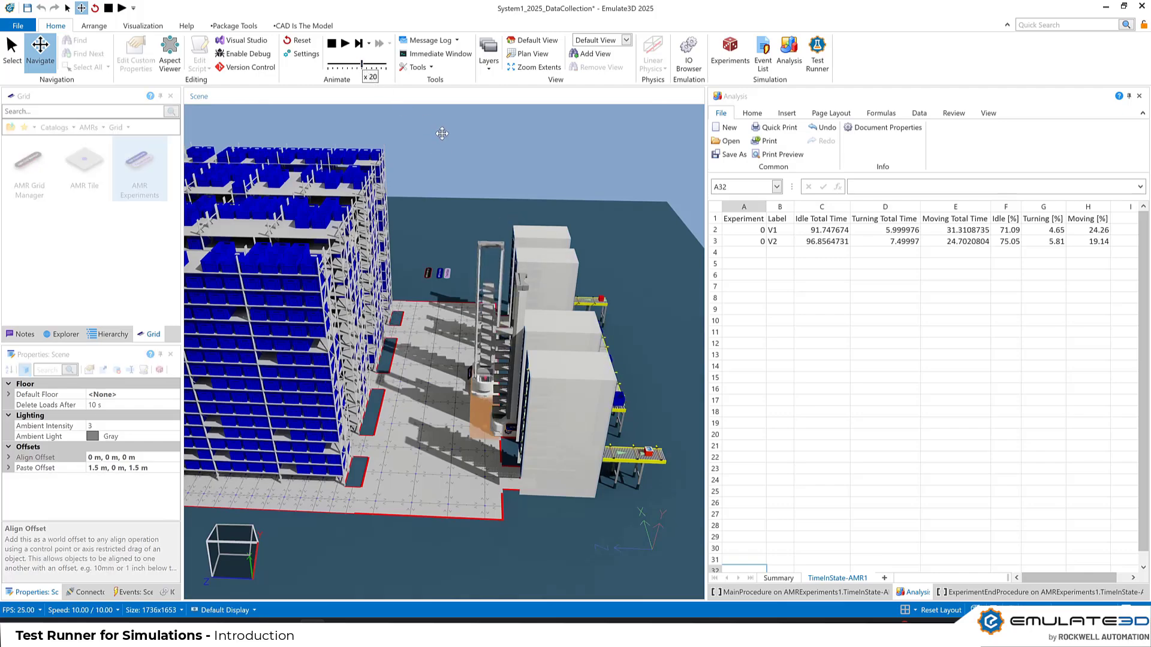
drag(521, 178, 574, 214)
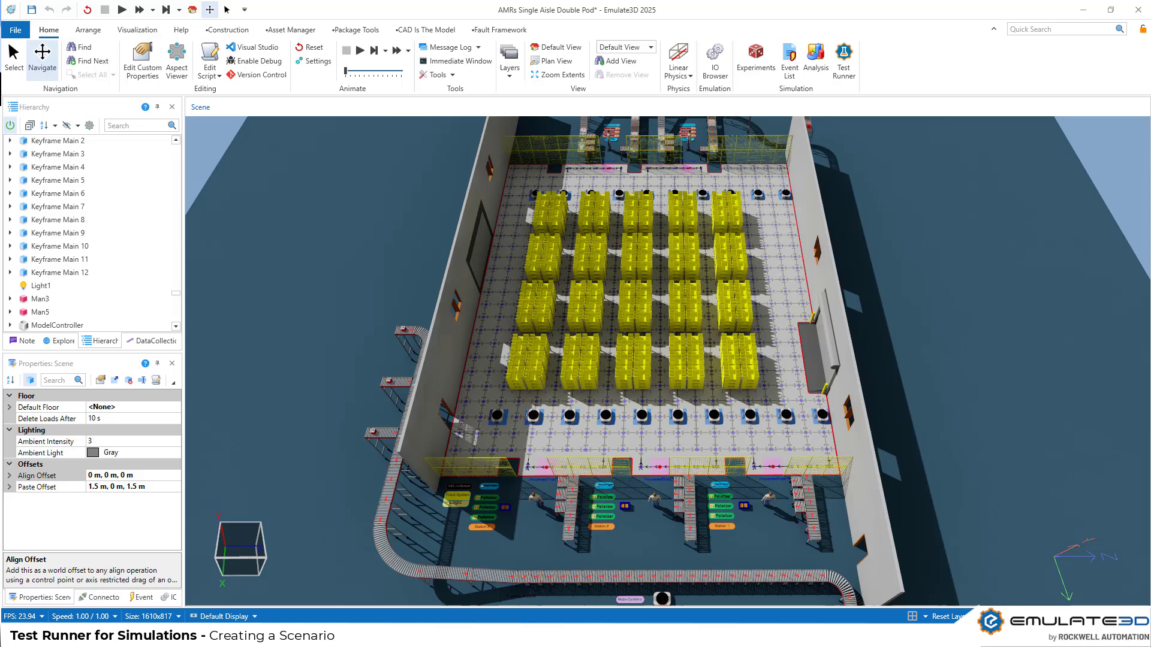
Step: Switch the AMRs Single Aisle Double Pod scene to Build Display and open the Test Runner
click(223, 617)
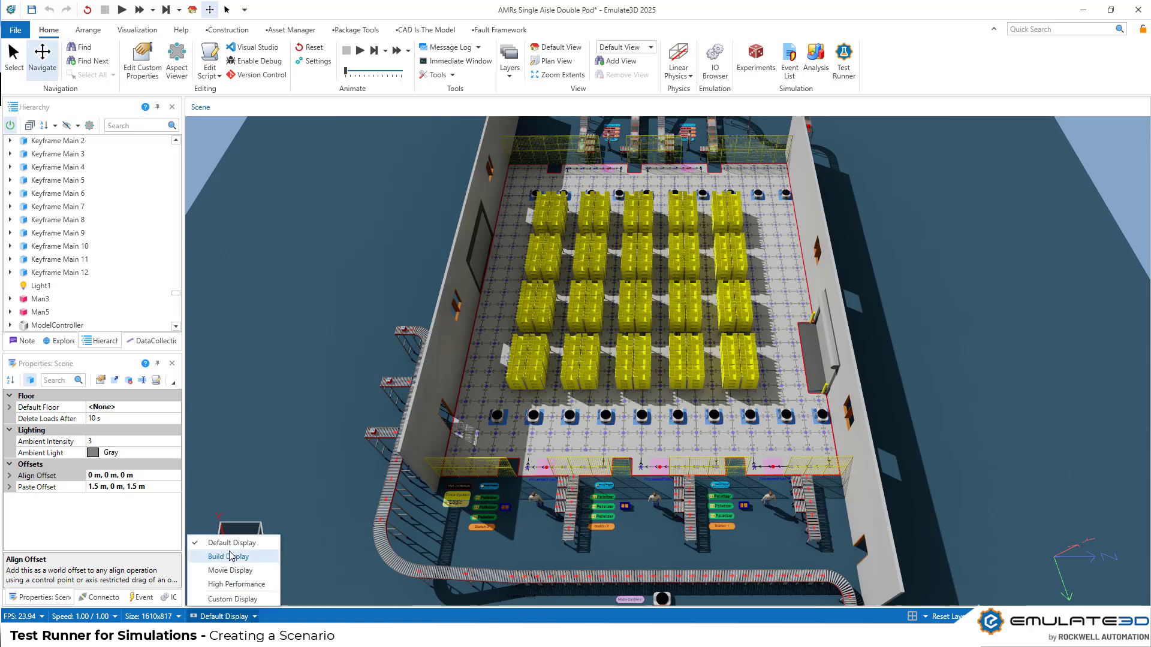
click(230, 556)
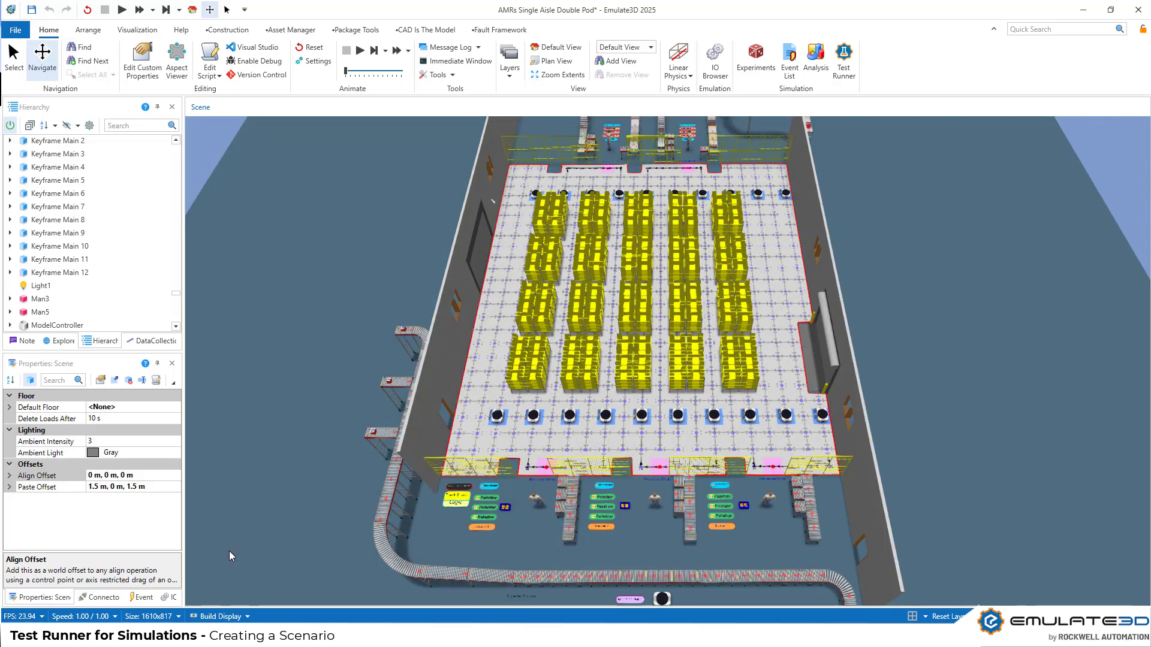
click(844, 63)
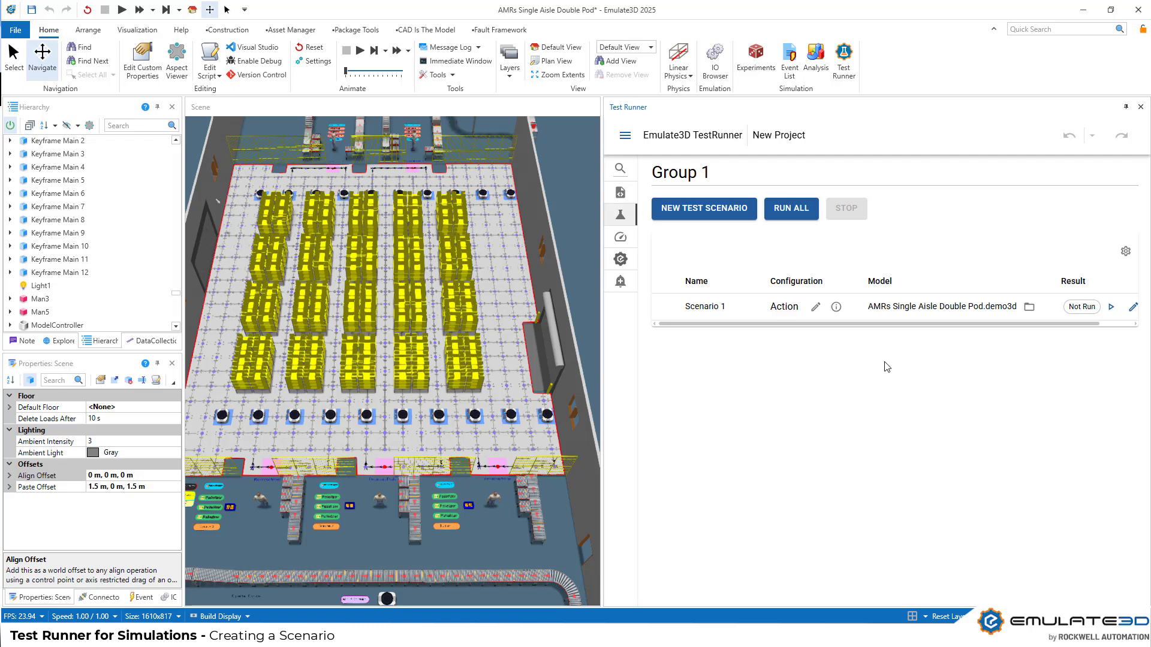
Step: Rename Scenario 1 as Baseline Design and set its run speed to 100 and duration to 601
click(1132, 307)
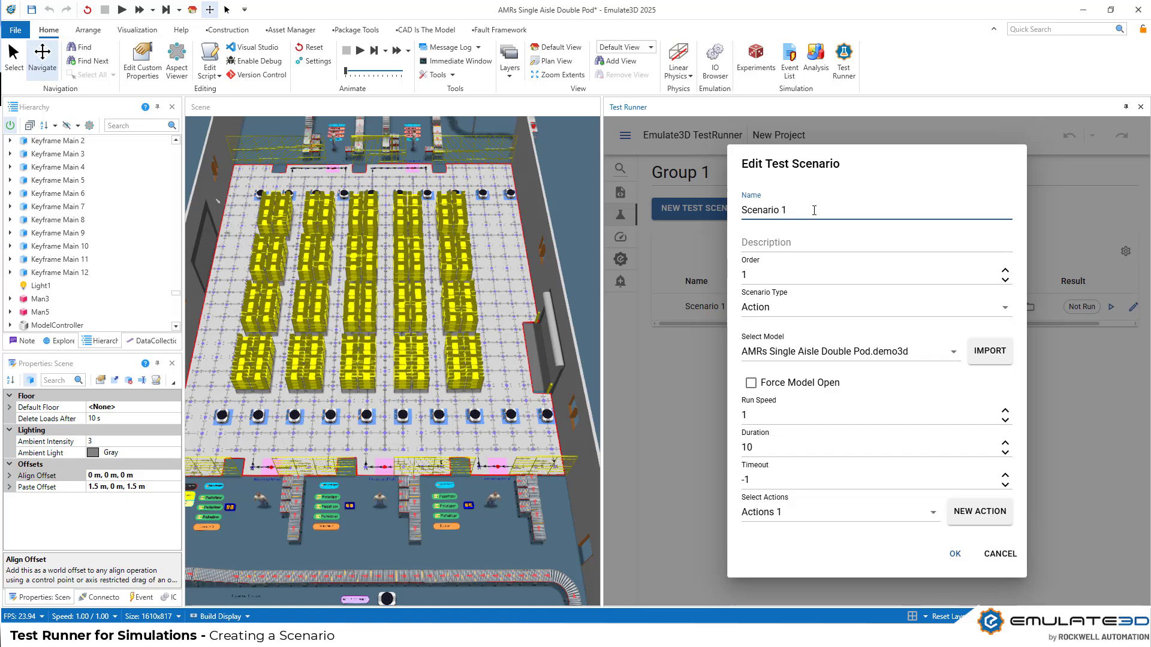
drag(809, 210, 674, 221)
text(Baseline Design)
key(Tab)
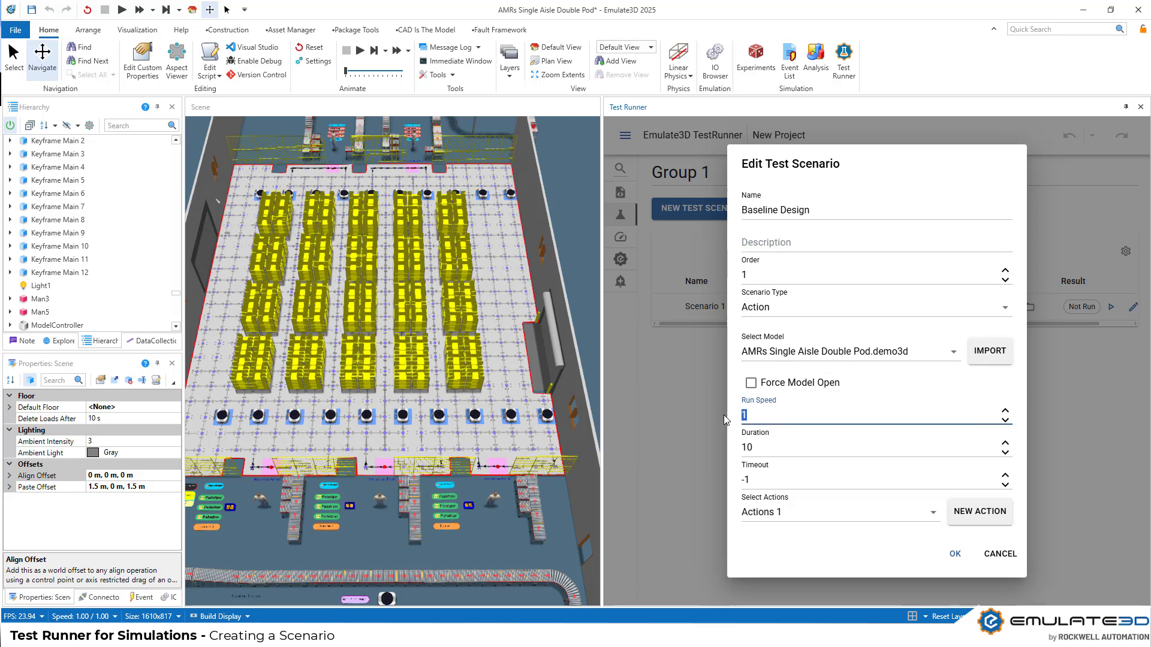
key(BackSpace)
text(100)
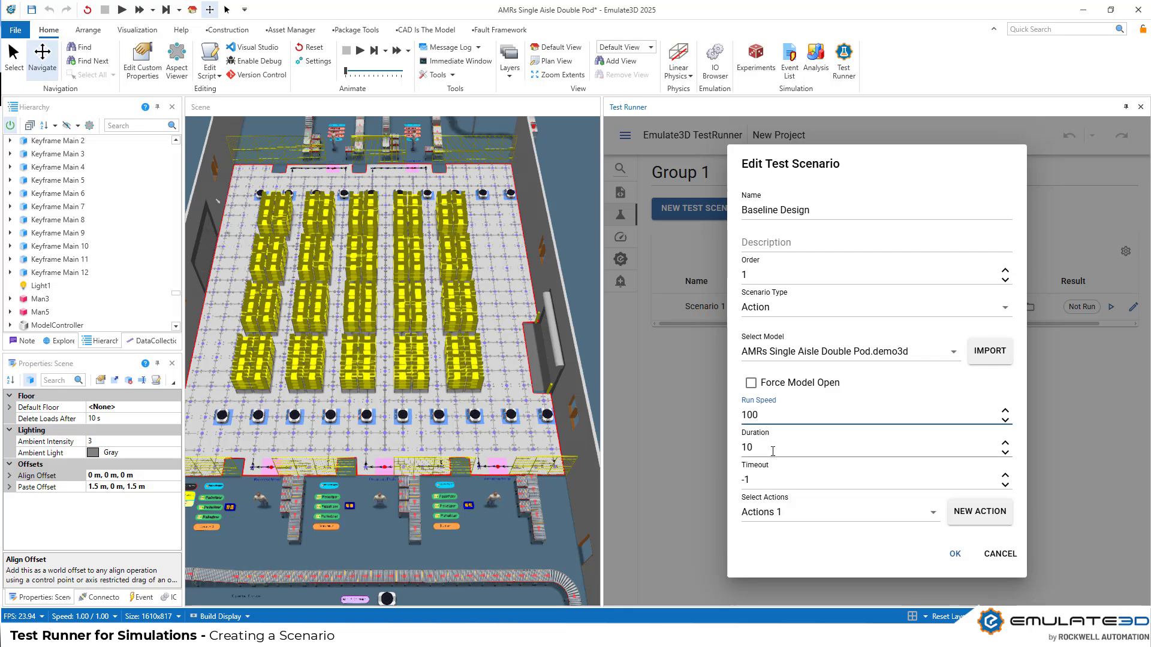
text(601)
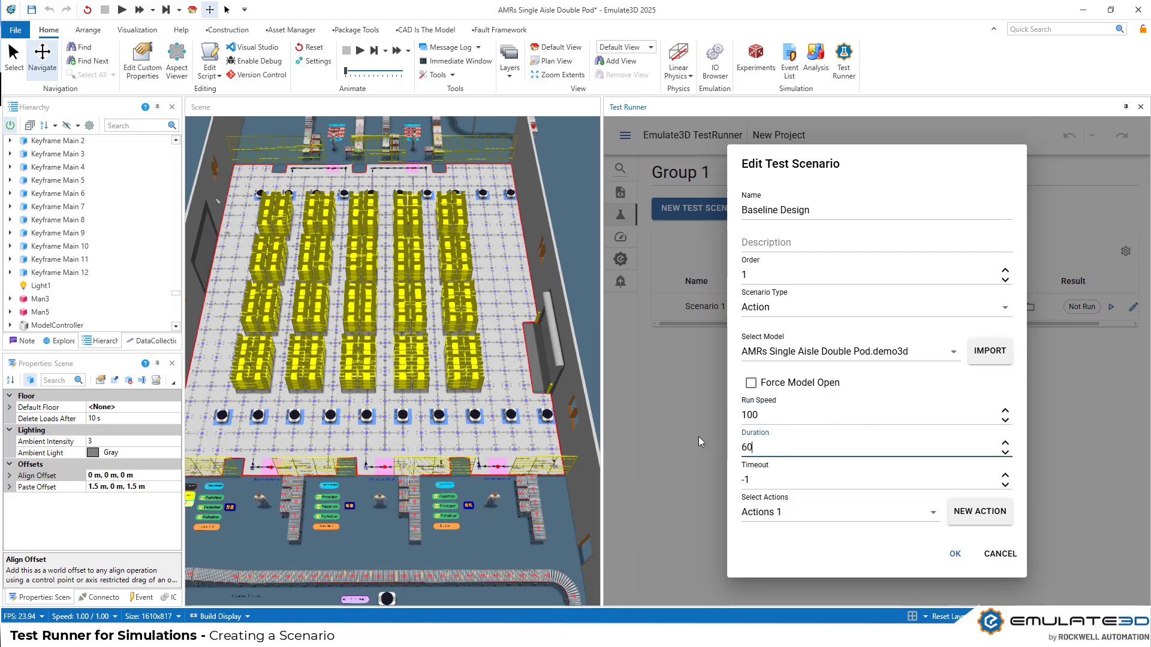
click(832, 550)
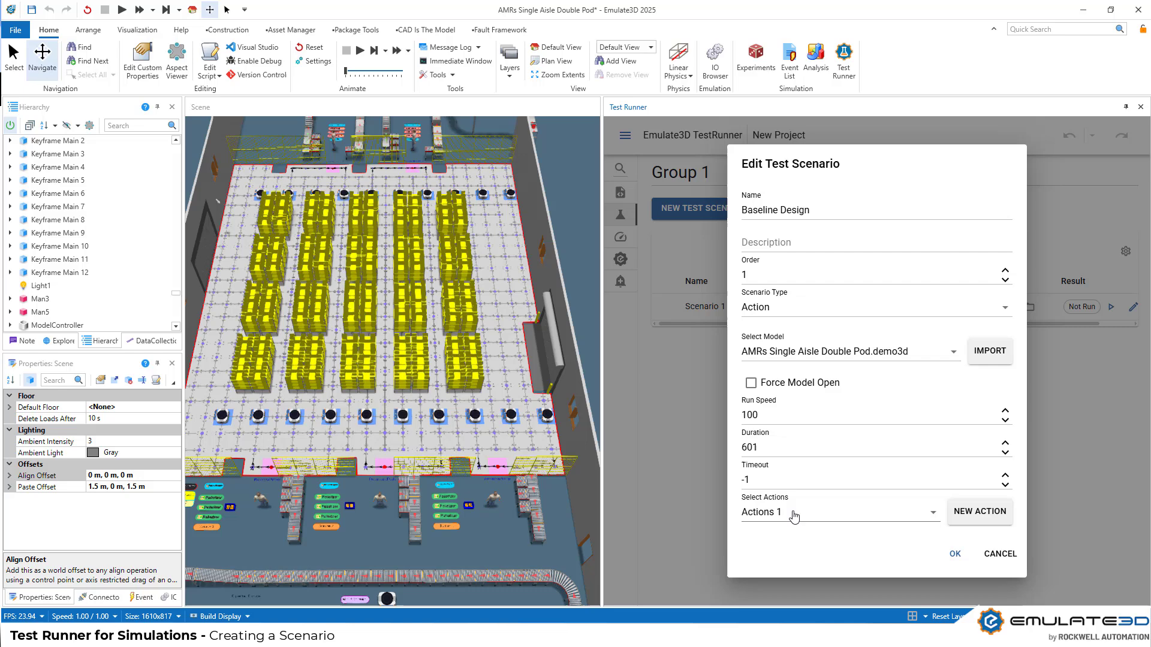
click(954, 554)
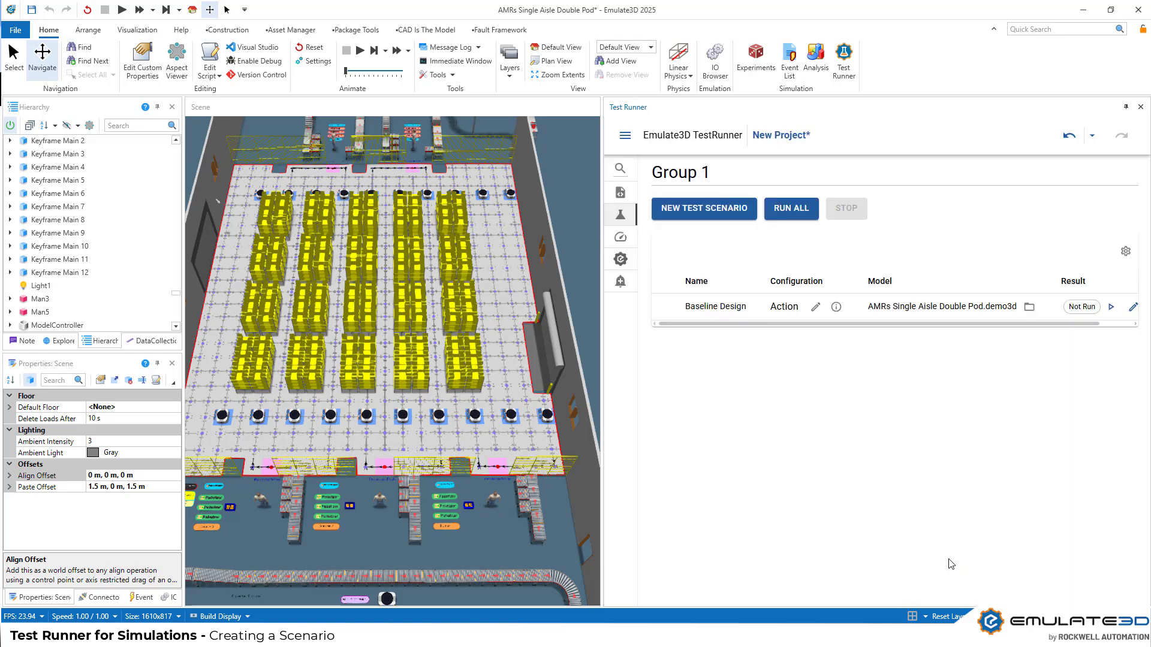
Step: Name the scenario's action set Topline Reporting and add a PropertyRecorder action at time 600 with the KPI name Pick Station 1
click(815, 308)
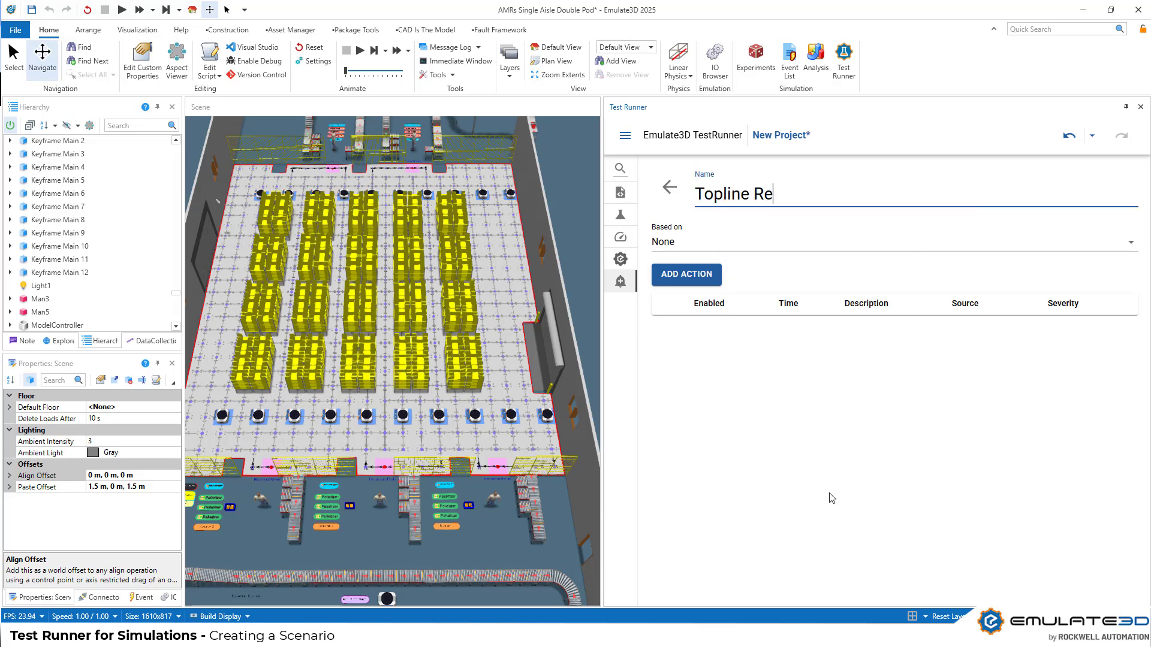
click(687, 276)
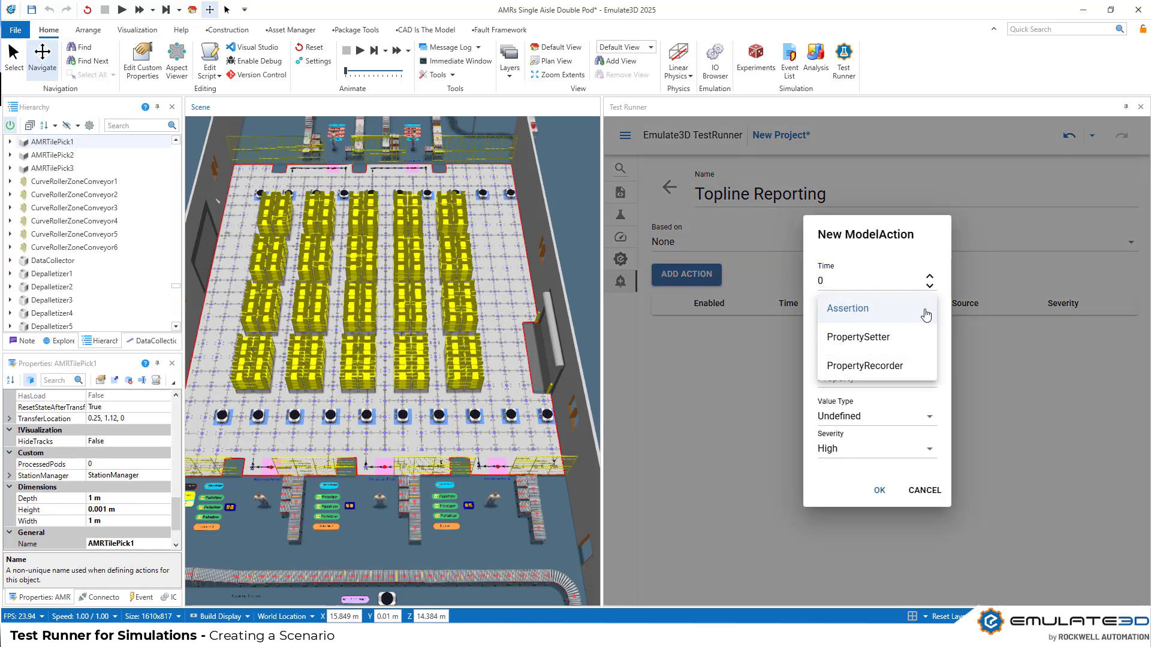
click(910, 367)
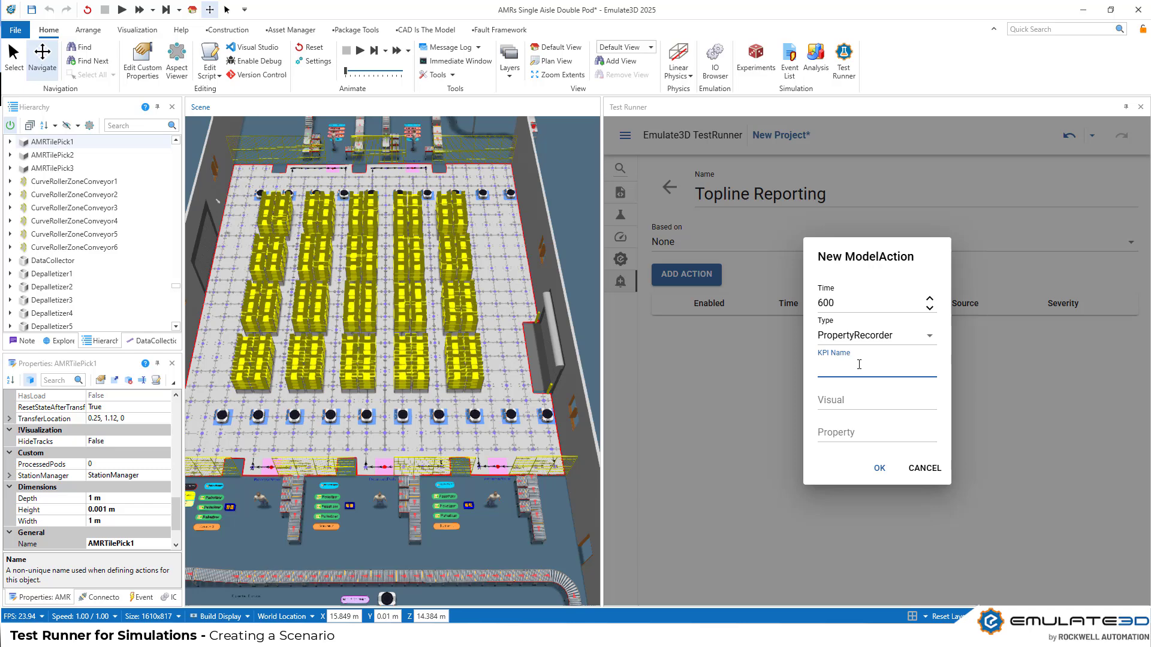
text(Pick Station 1)
Step: Make the Pick Station 1 action record the ProcessedPods property of AMRTilePick1
click(864, 399)
text(AM)
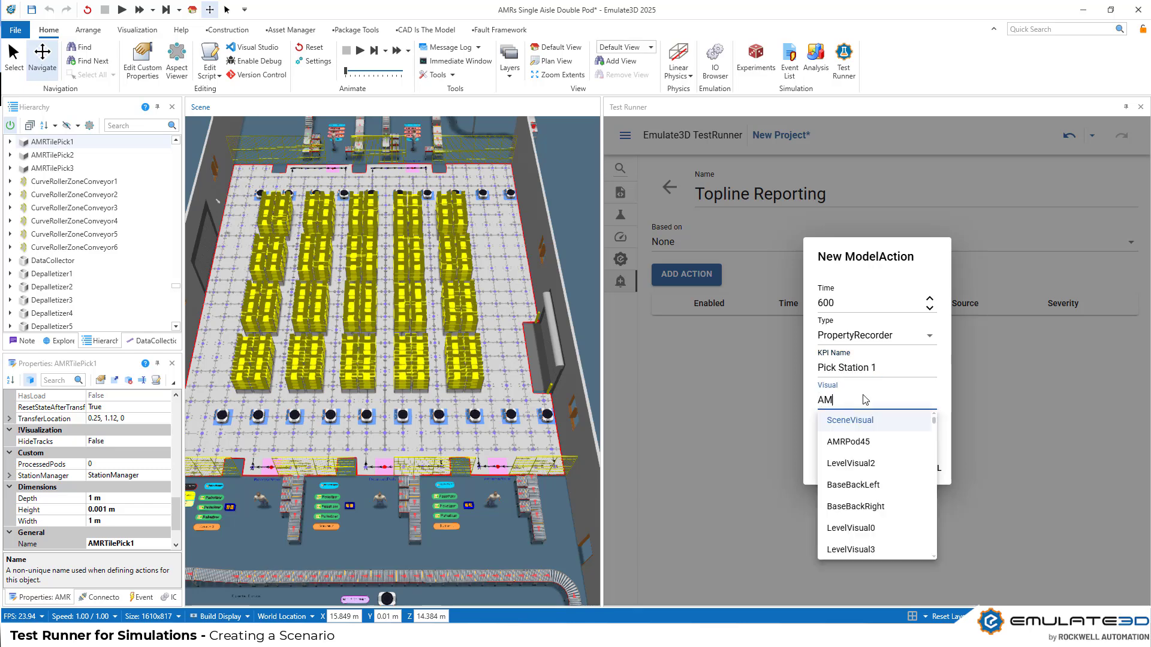
text(RTilep)
click(851, 419)
click(877, 433)
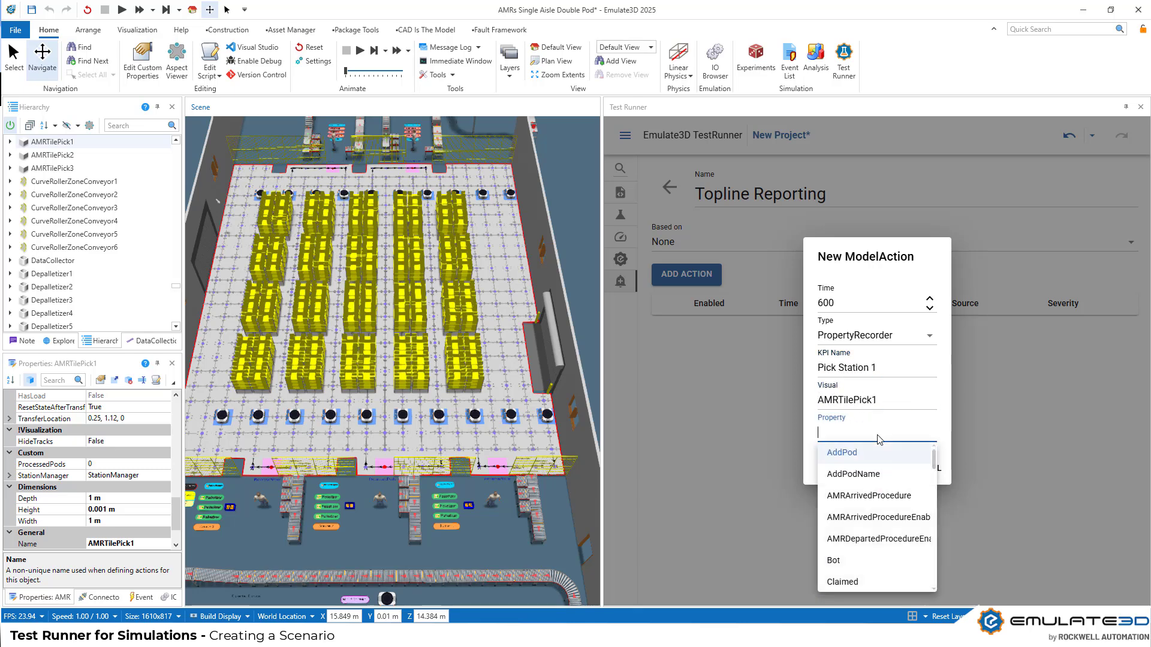
text(proce)
click(879, 510)
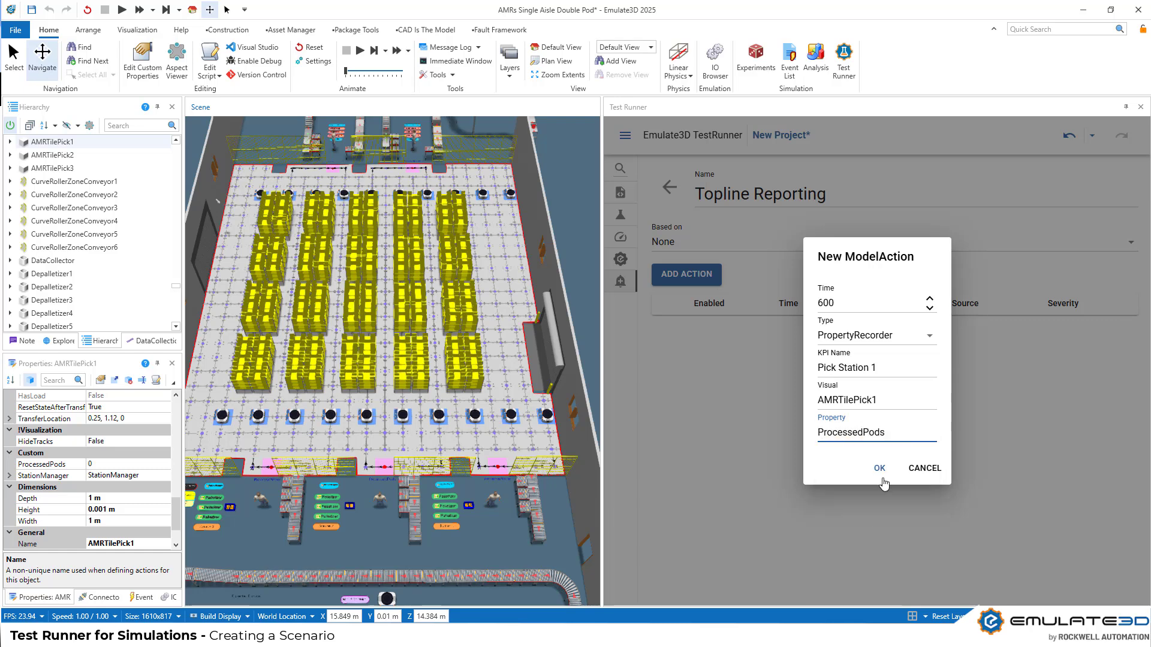
click(878, 468)
Step: Copy the Pick Station 1 action as Pick Station 2, recording from AMRTilePick2
click(1098, 330)
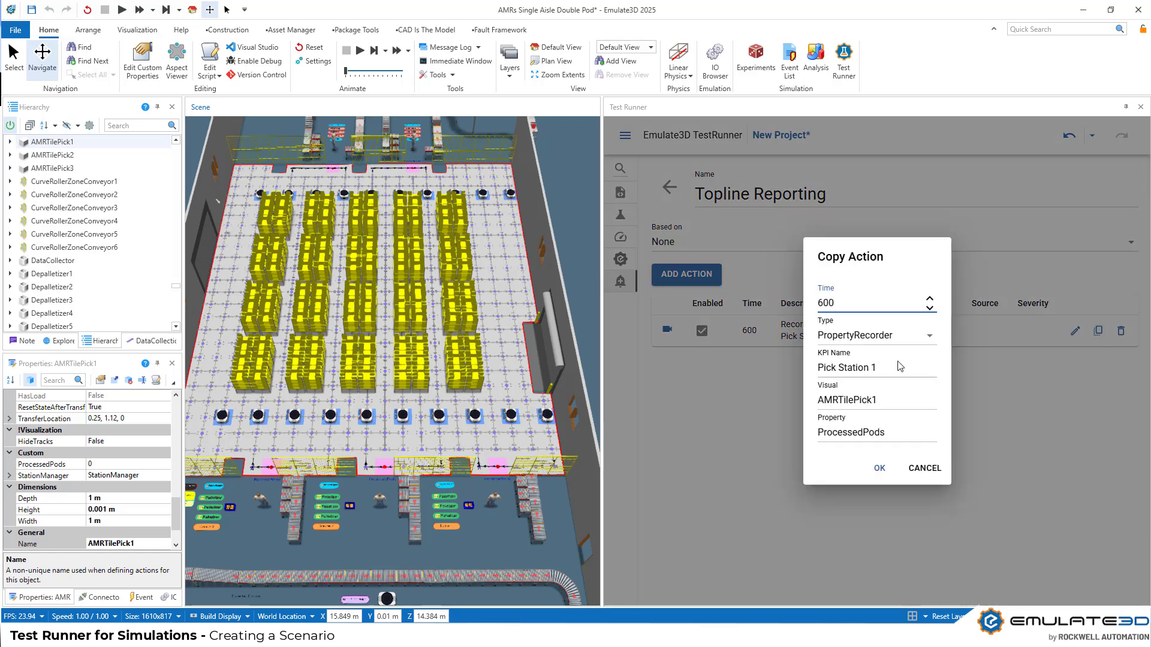
click(821, 359)
key(BackSpace)
text(2)
click(894, 398)
key(BackSpace)
text(2)
click(879, 468)
Step: Copy the Pick Station 2 action as Pick Station 3, recording from AMRTilePick3
click(1098, 362)
click(876, 367)
key(BackSpace)
text(3)
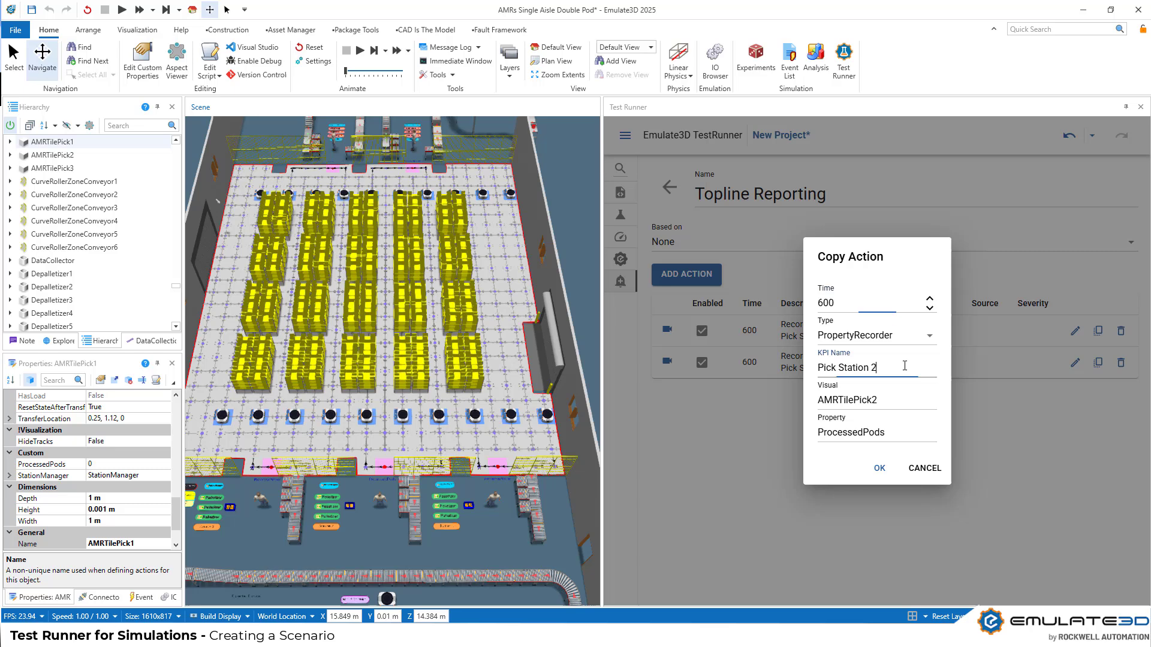
key(BackSpace)
text(3)
click(875, 425)
click(879, 468)
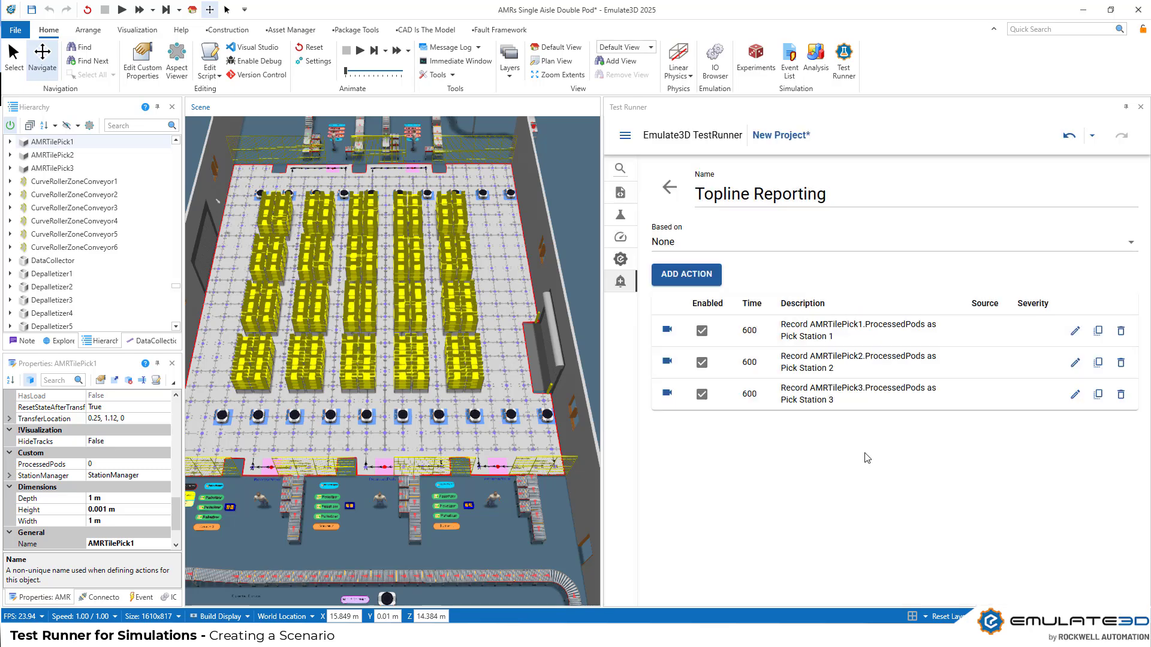
Step: Look through the VariableTracker1 analysis data and view the DataCollection catalog
click(815, 60)
scroll(746, 309, down, 10)
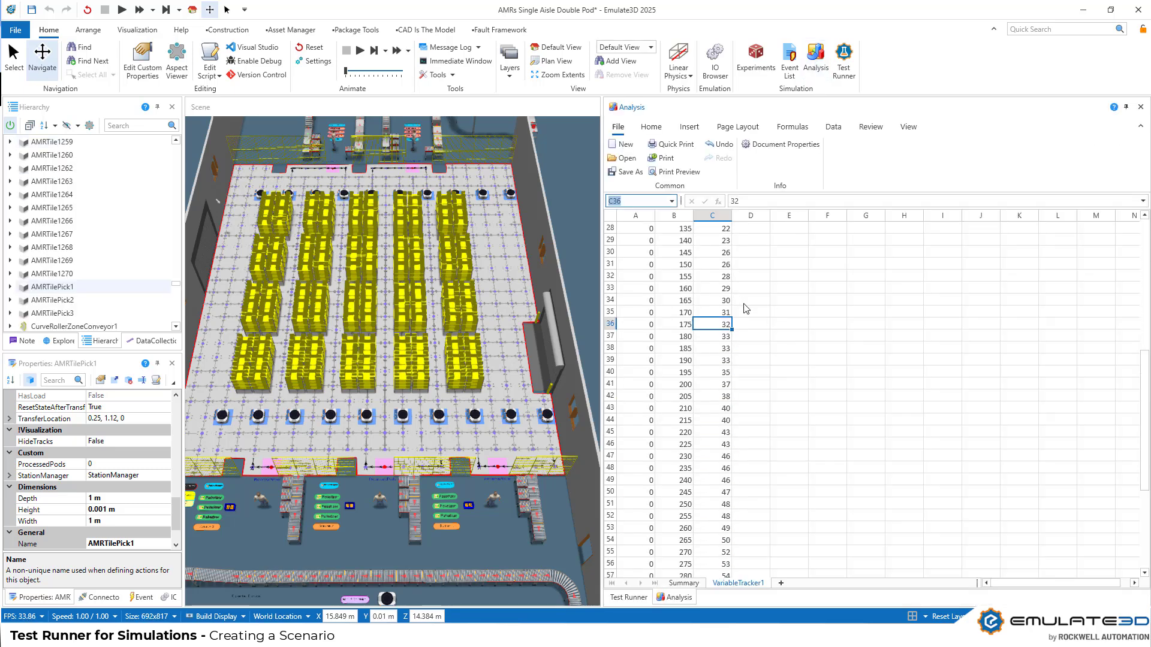
click(1140, 107)
click(154, 341)
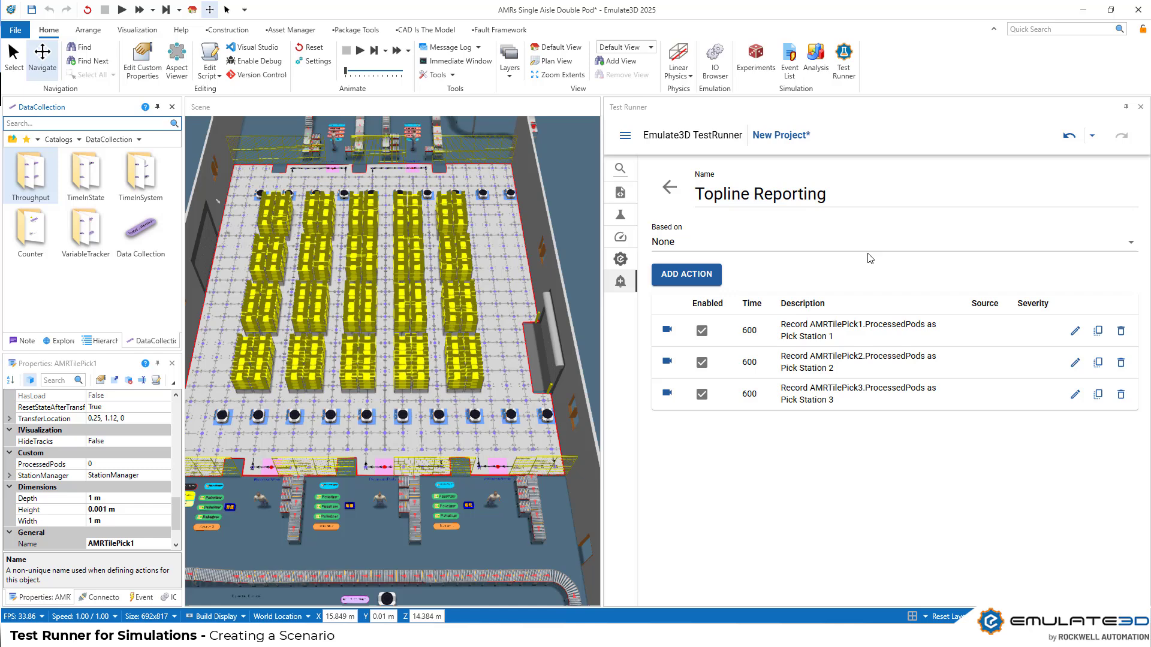
Step: Save the model, and save the Test Runner project in the AMR Testing folder
click(669, 187)
key(ctrl+s)
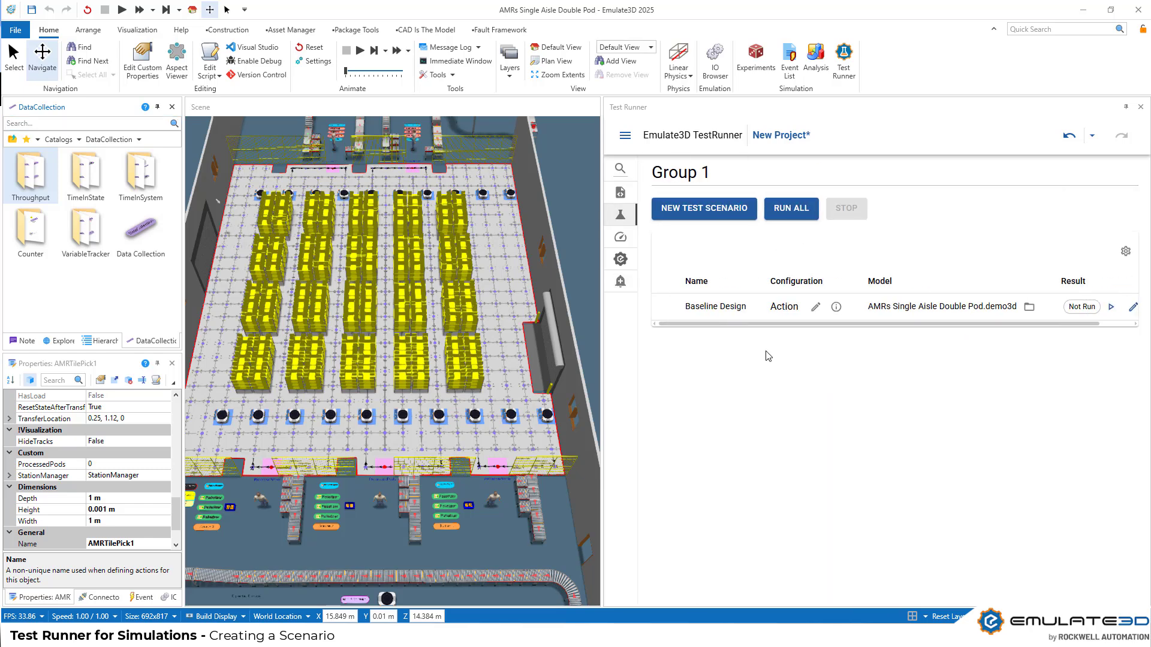
click(625, 134)
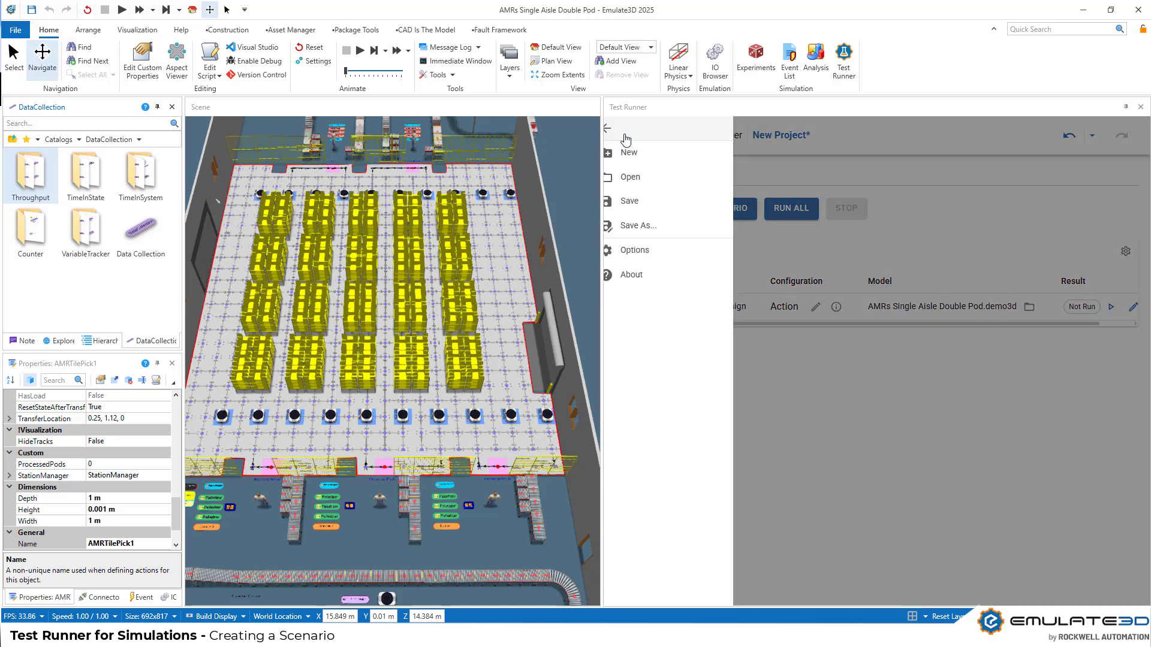
click(668, 226)
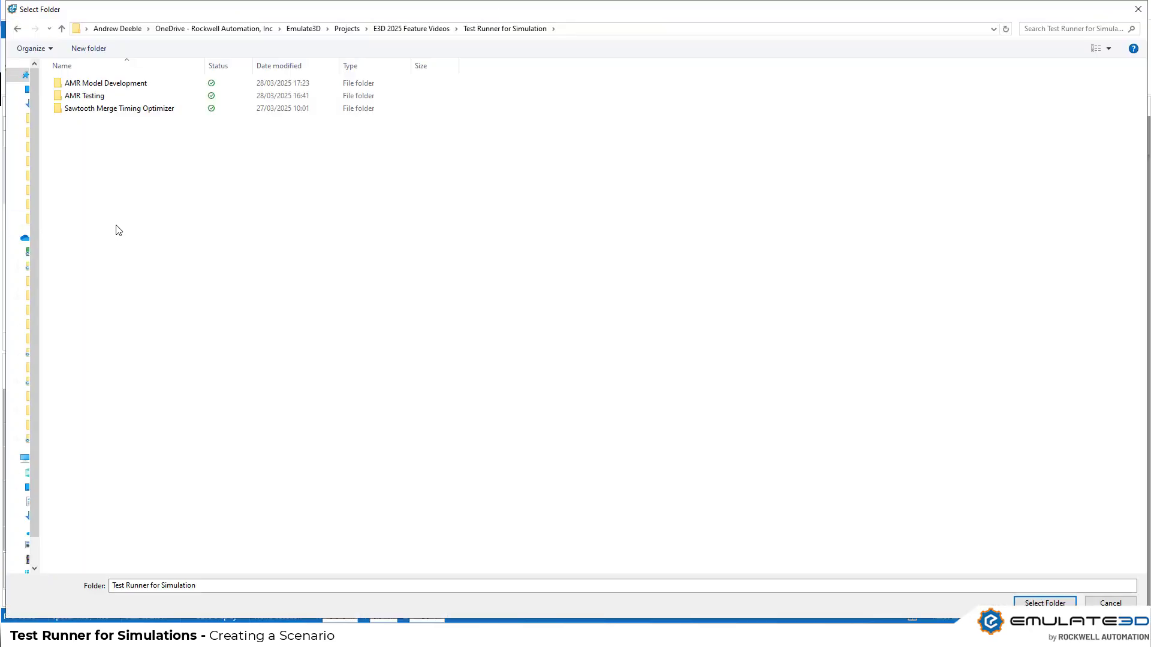
click(130, 97)
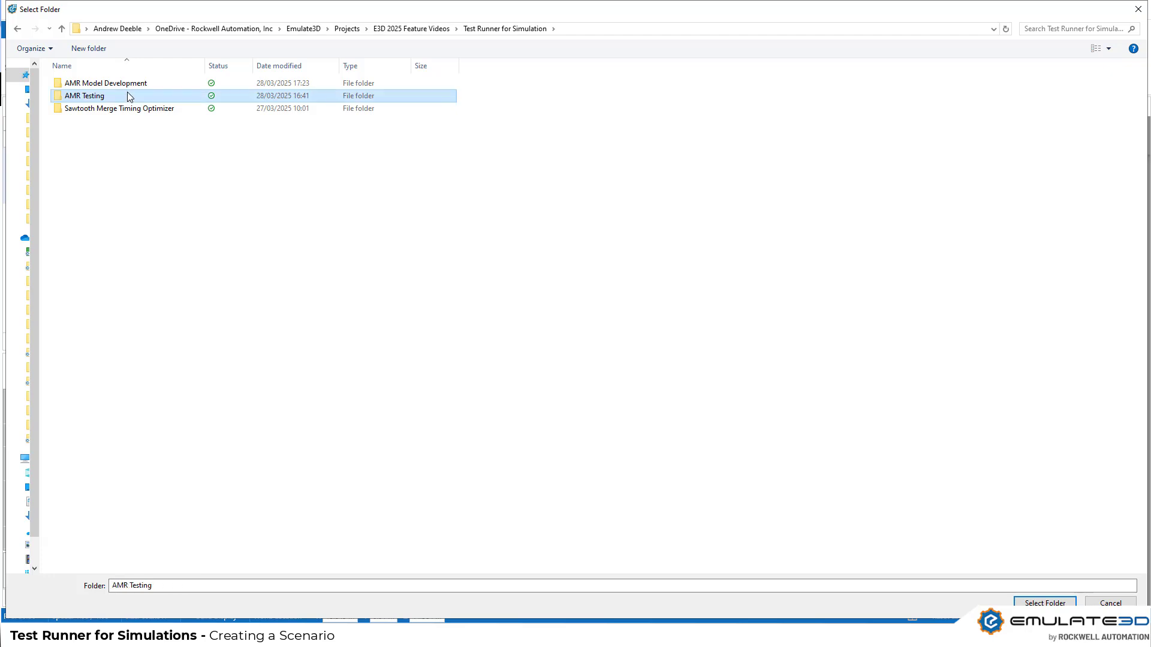
click(1045, 602)
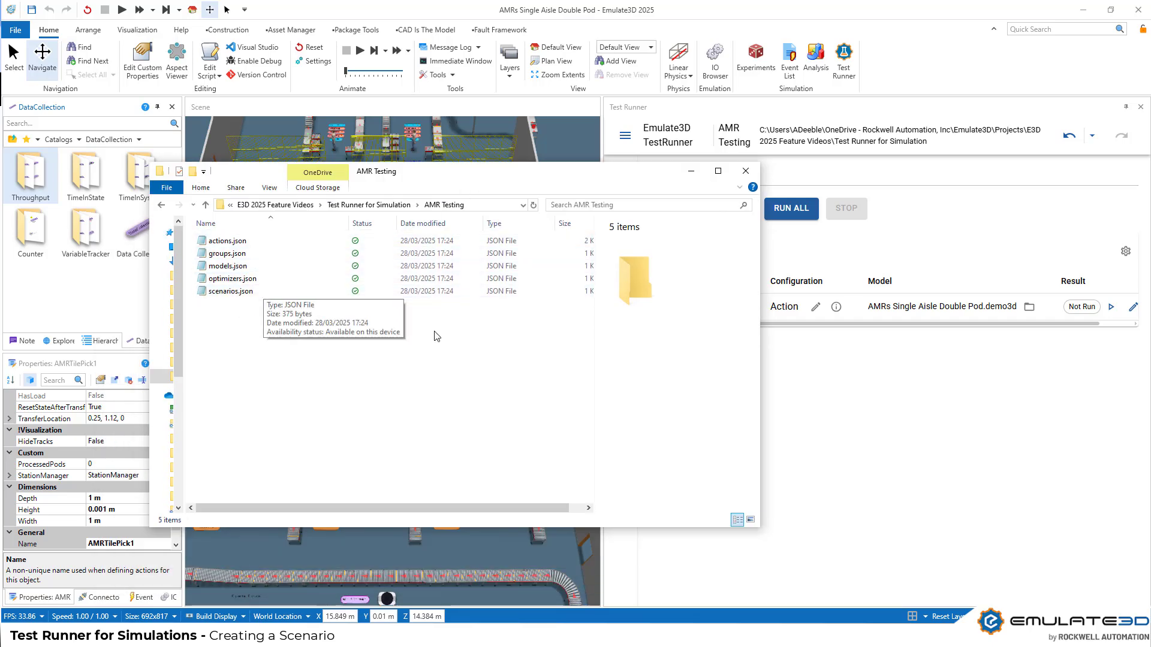
click(691, 171)
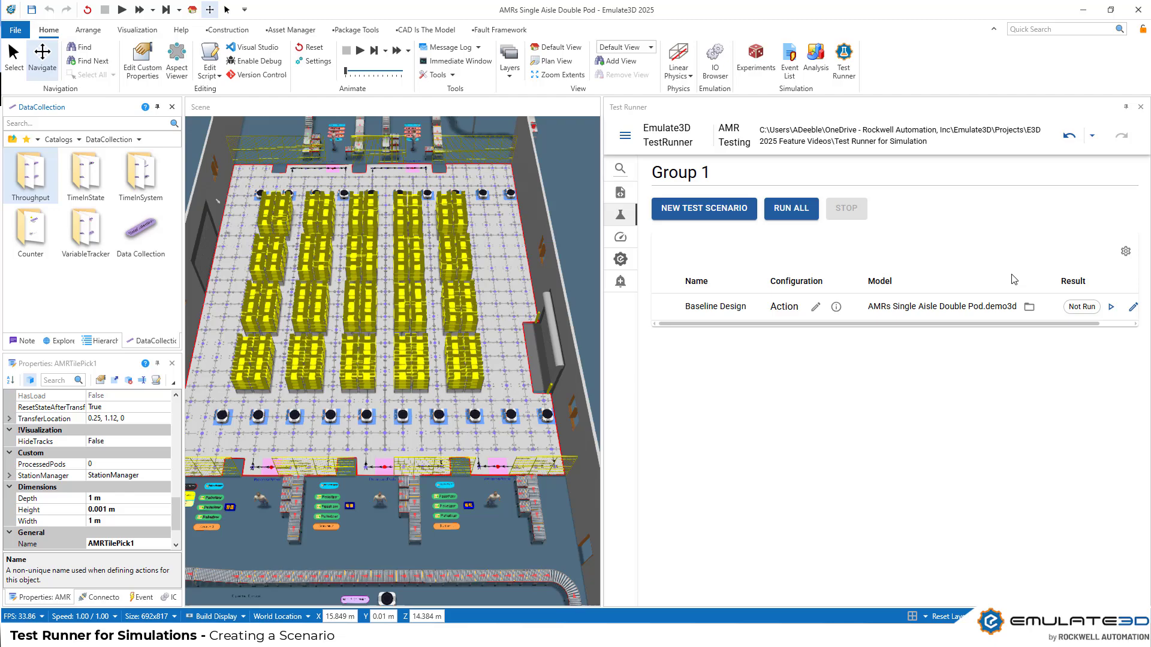
Step: Run the Baseline Design scenario and reset the model after reviewing the scenario's KPI and action results
click(1110, 307)
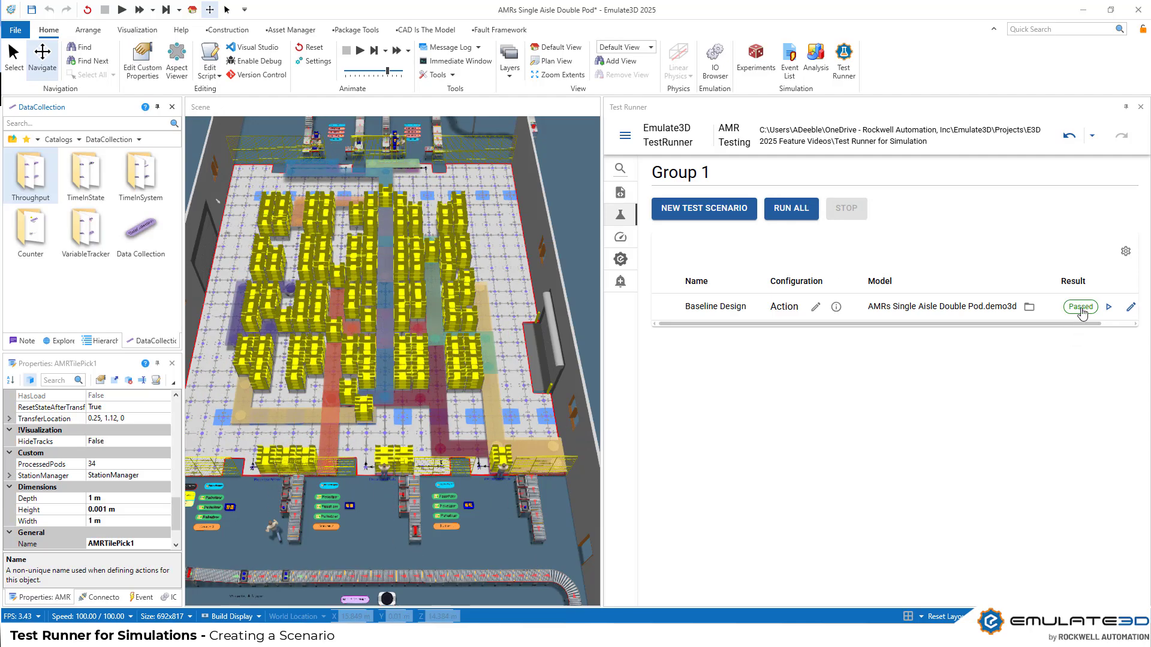
click(1080, 308)
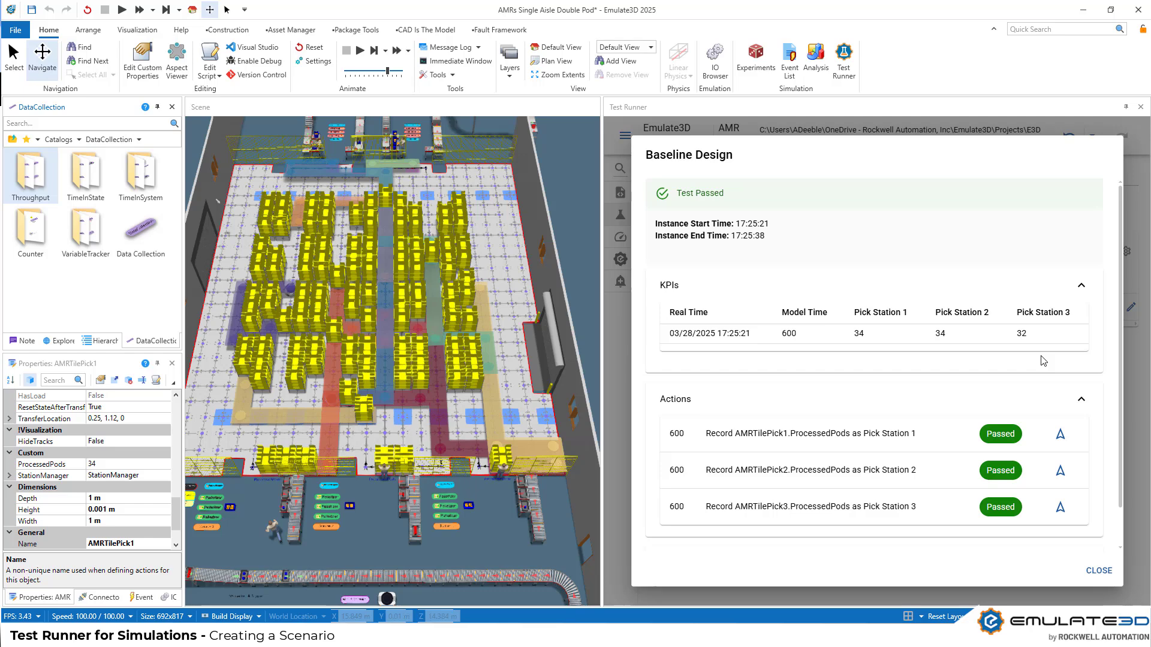
click(1099, 570)
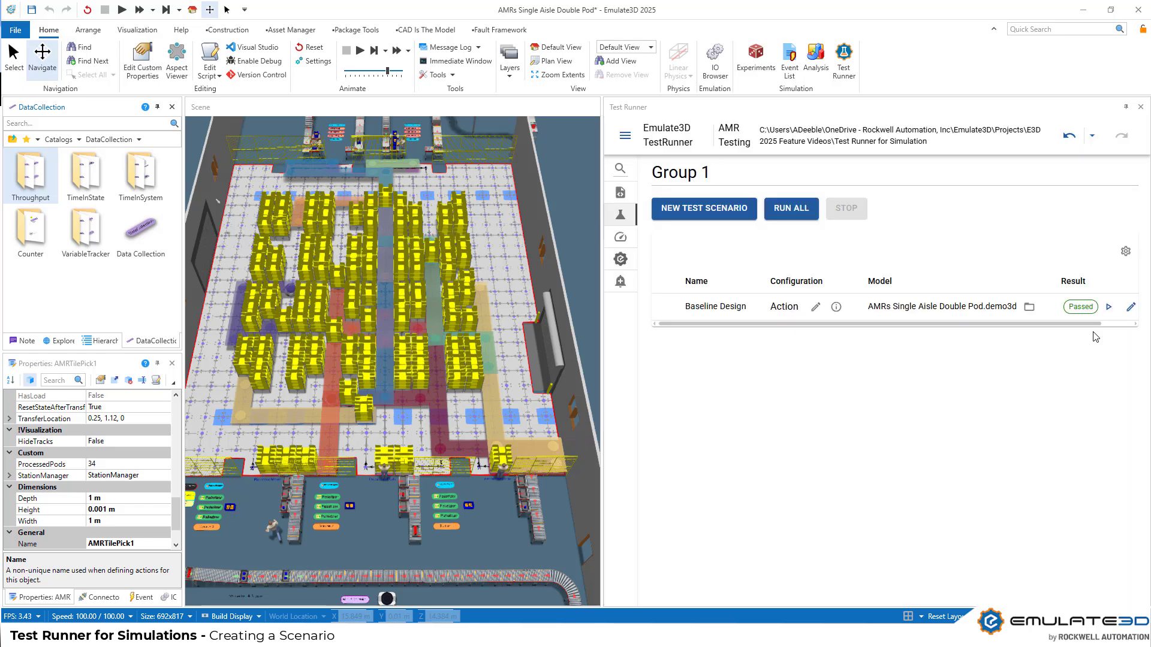
click(312, 49)
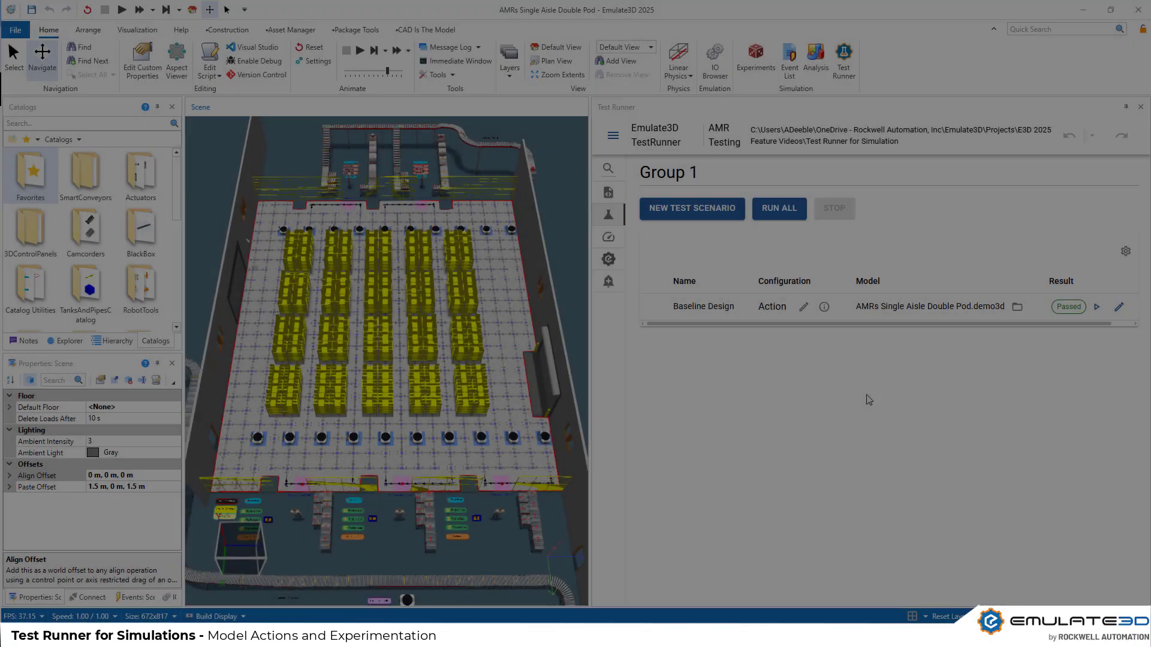
Step: Create a test scenario named Picking Station Down that uses the AMRs Single Aisle Double Pod.demo3d model
click(707, 210)
drag(781, 210, 700, 233)
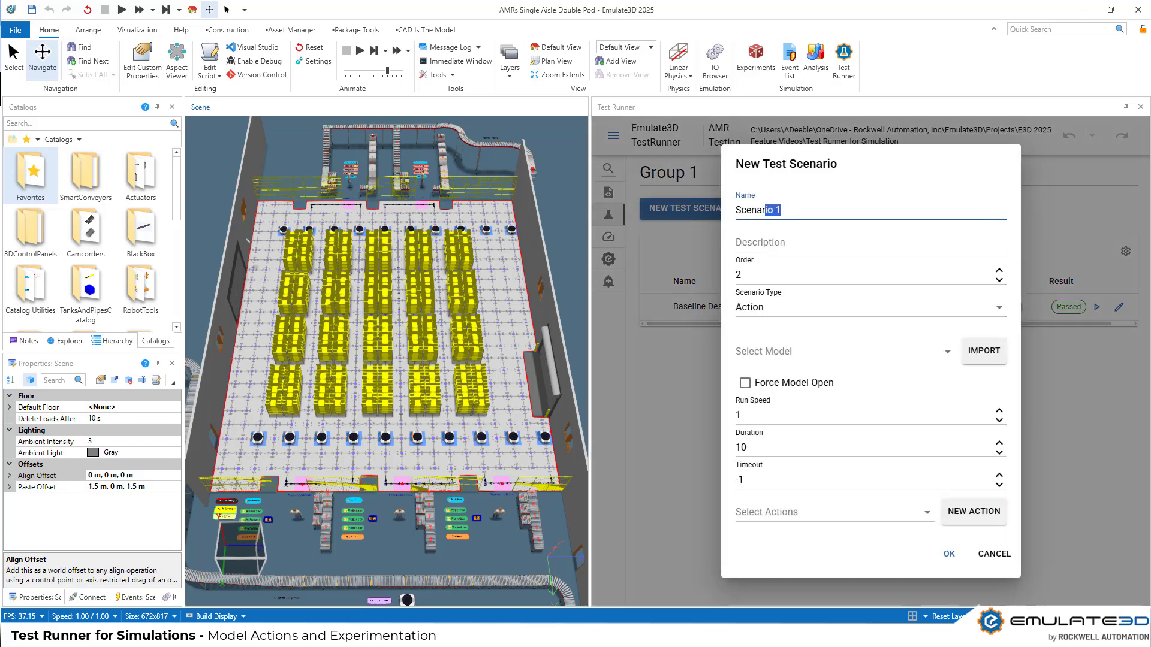
text(Picking Station Down)
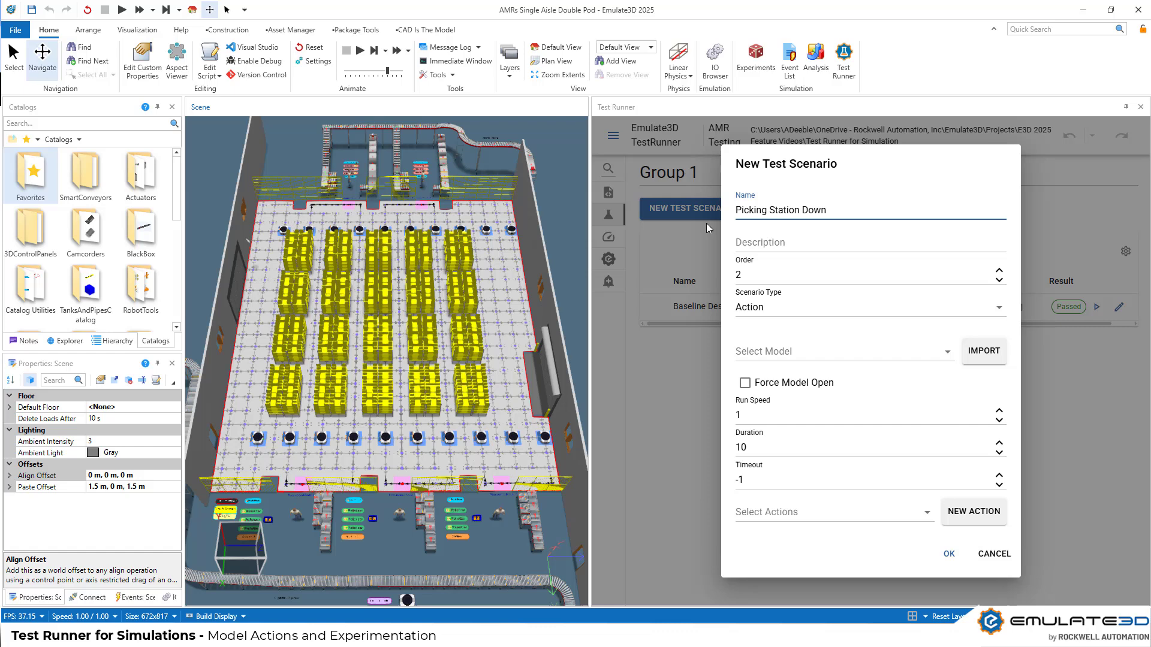
click(811, 354)
click(819, 343)
Step: Set the new scenario's run speed to 100 and duration to 601, give it a new action set, and confirm
click(772, 413)
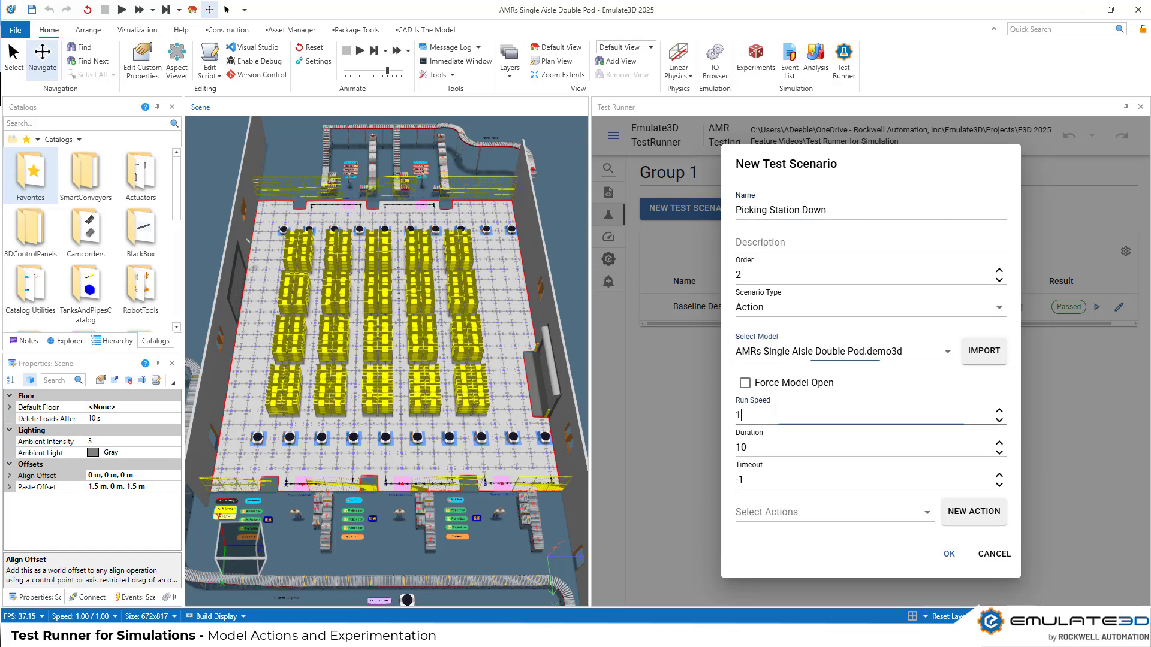
text(00)
key(Tab)
text(601)
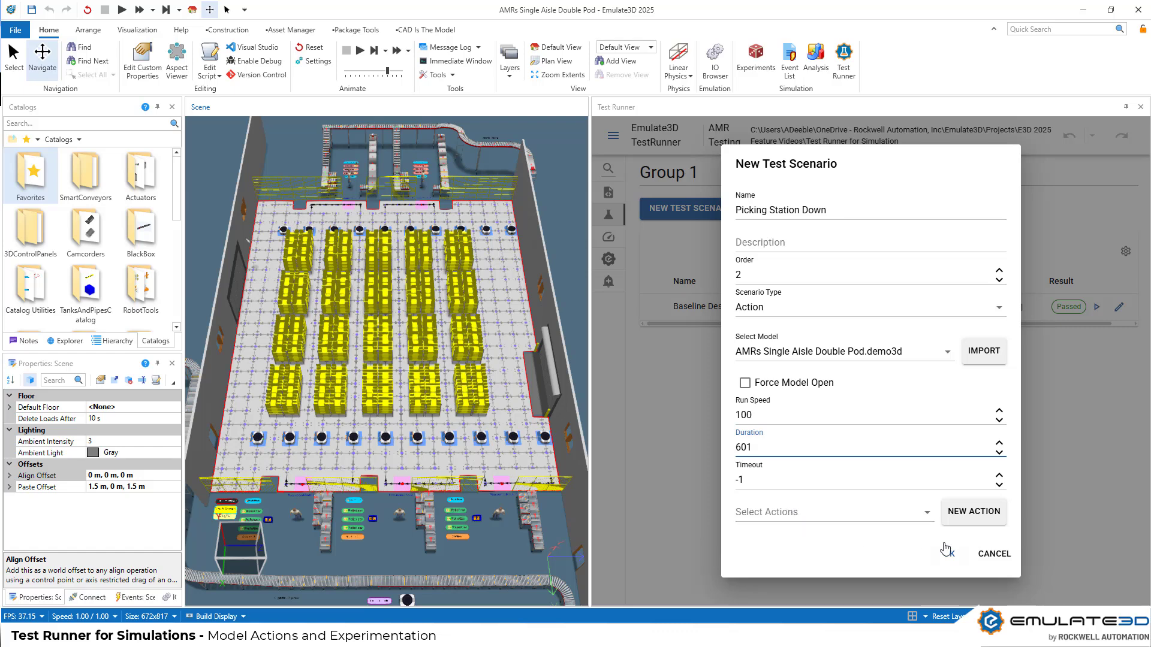
click(972, 512)
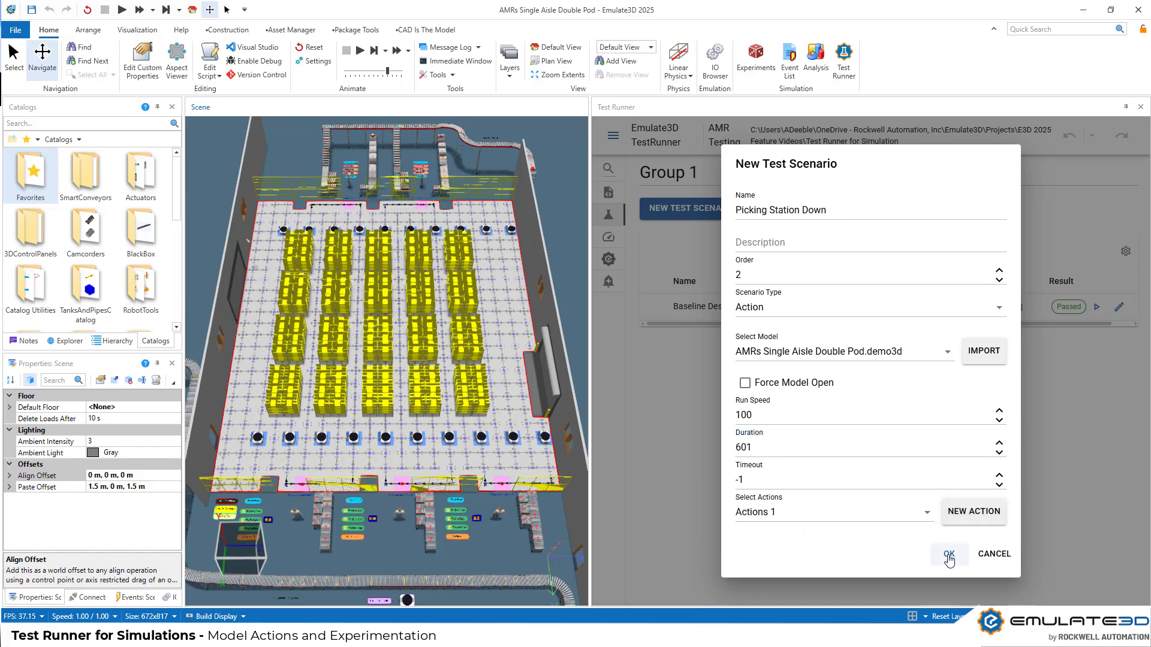
click(949, 554)
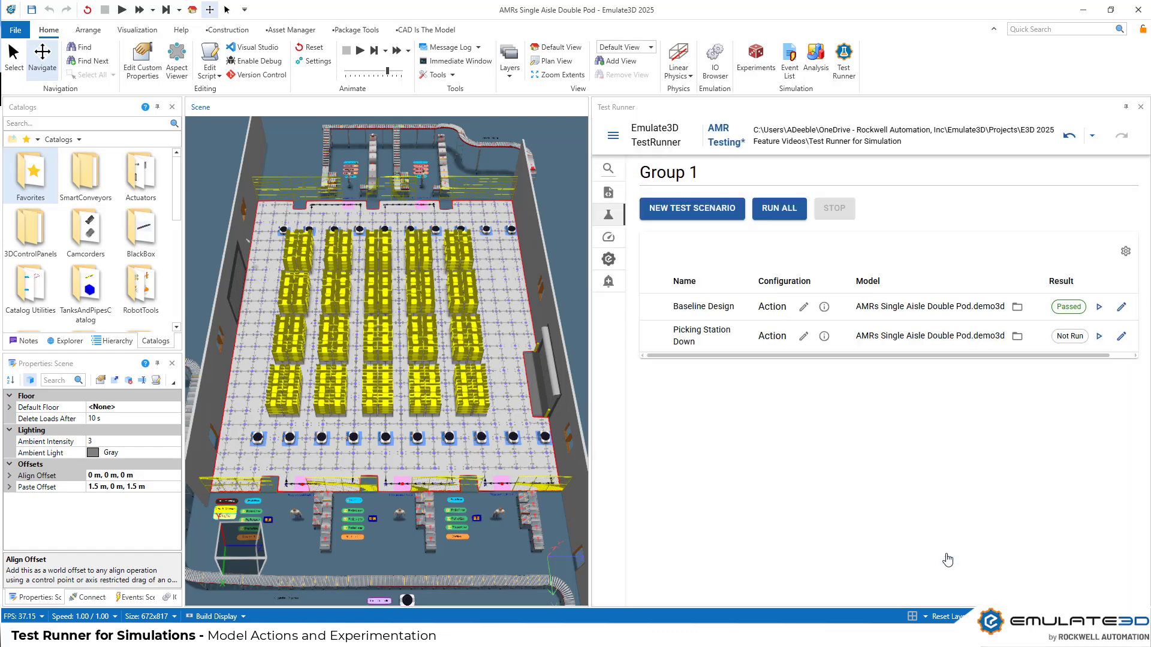
Step: Open the Picking Station Down scenario's action set and base it on Topline Reporting
click(803, 336)
click(744, 246)
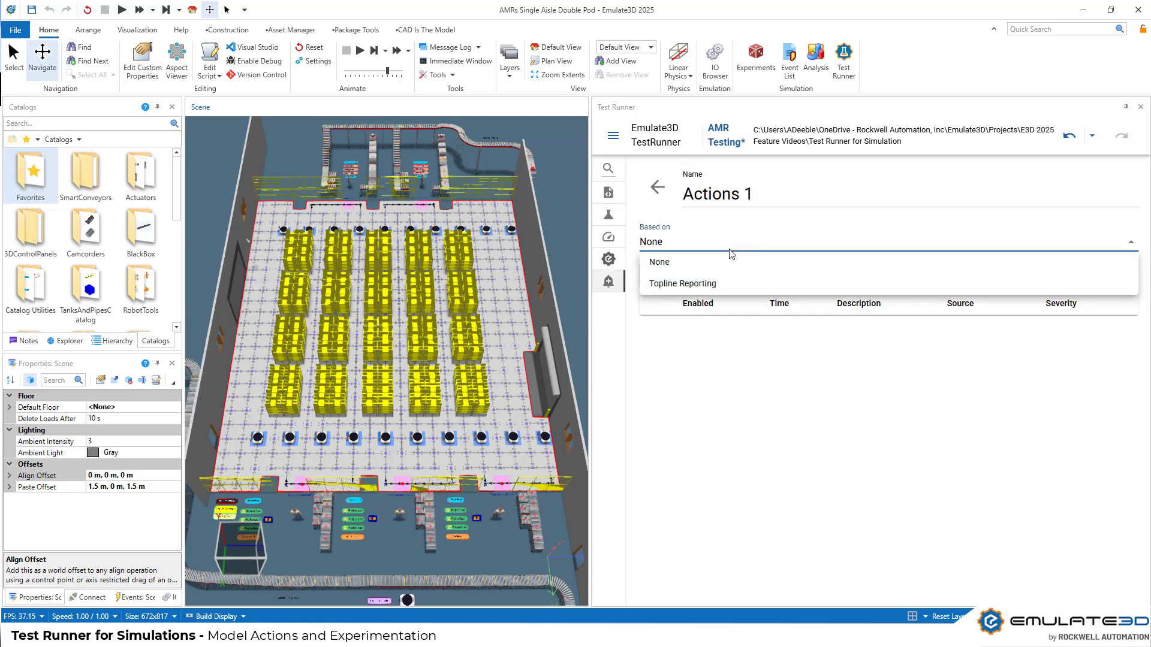
click(697, 284)
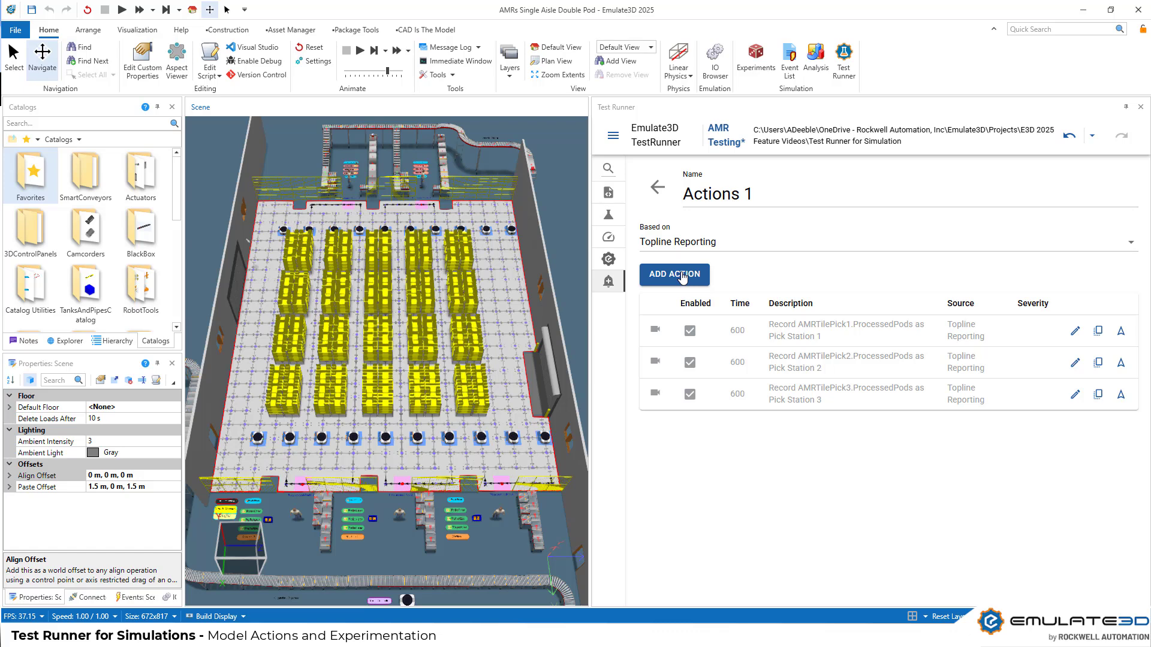
Step: Start a new PropertySetter model action in Actions 1 with its time set to 300
click(682, 275)
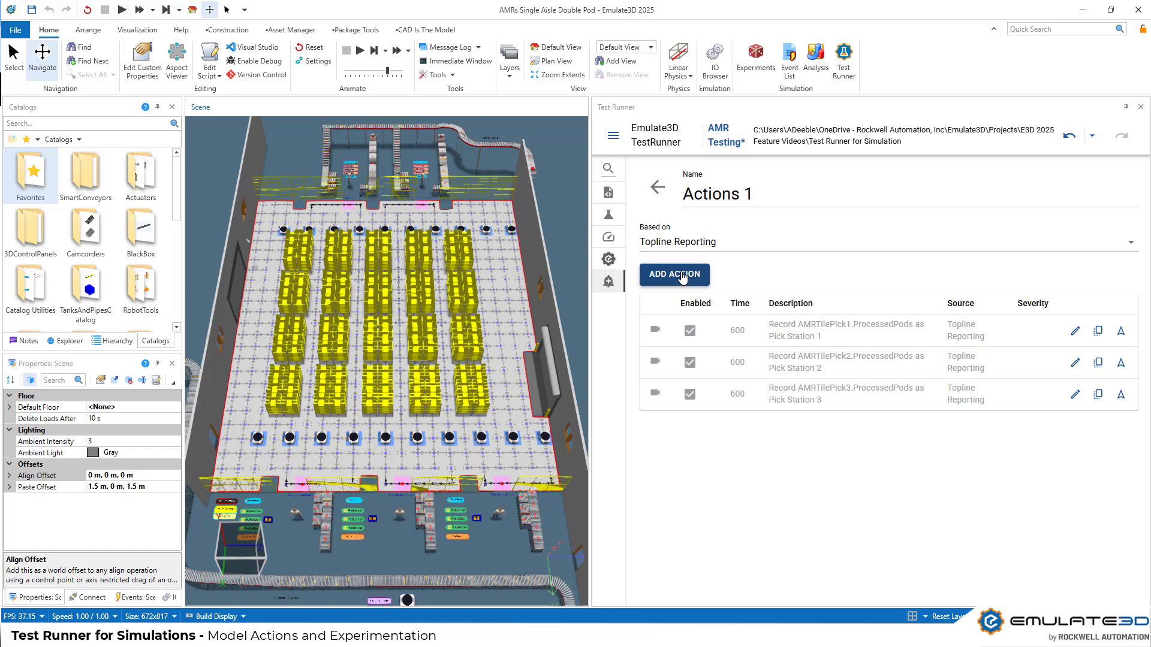
click(850, 310)
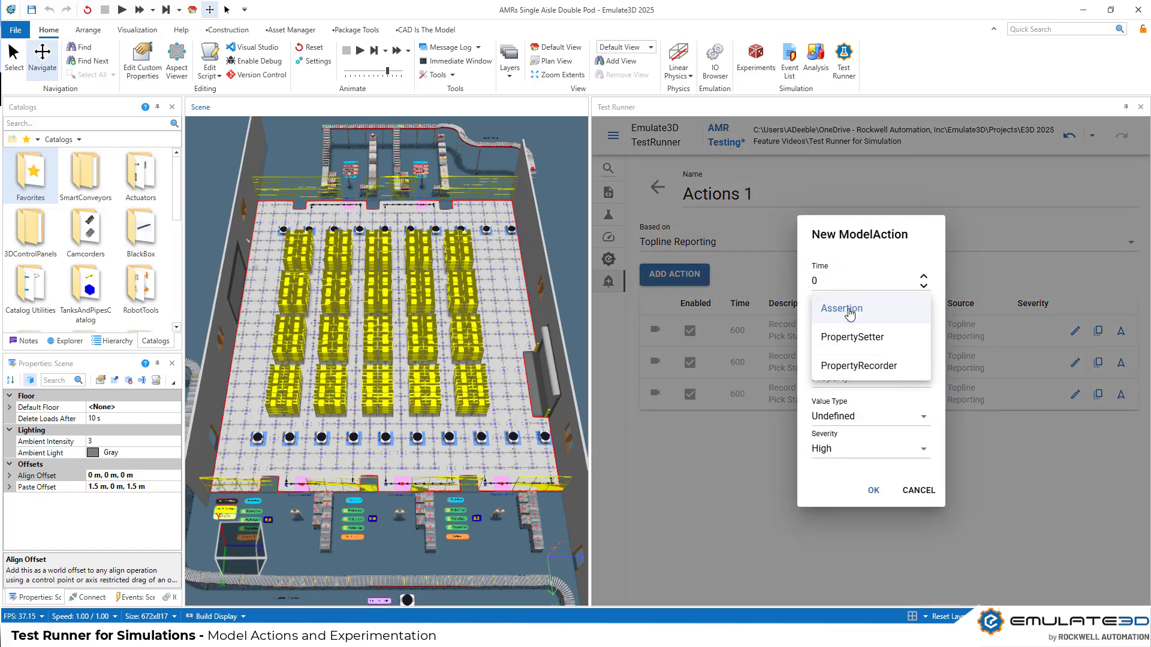
click(849, 337)
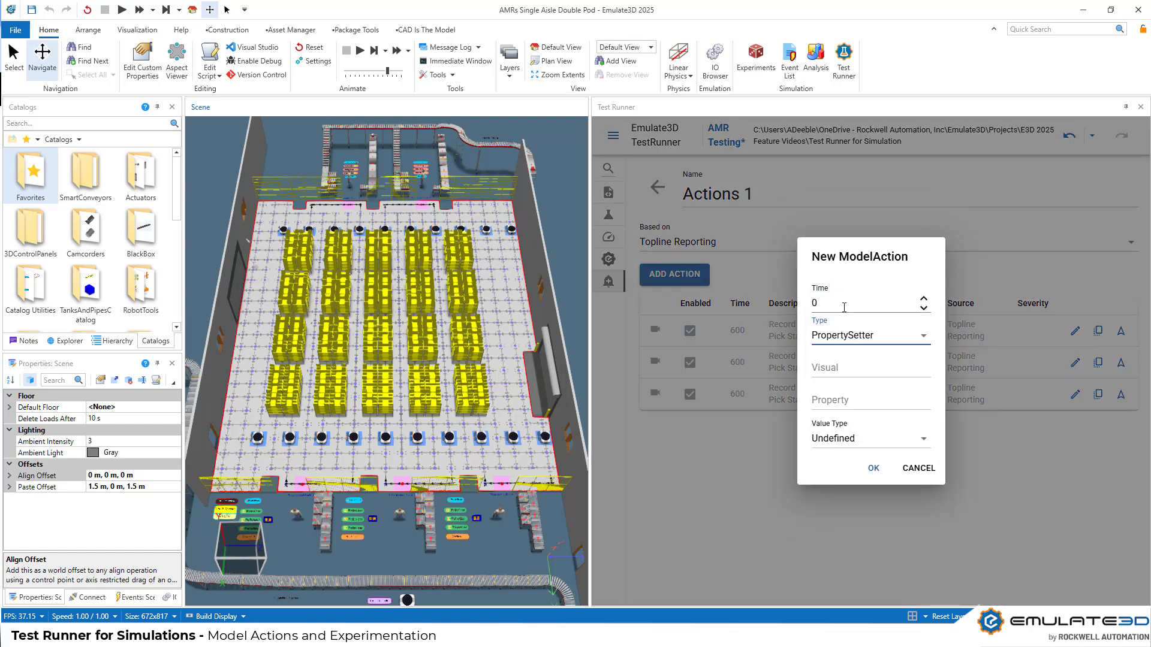
double_click(827, 303)
text(300)
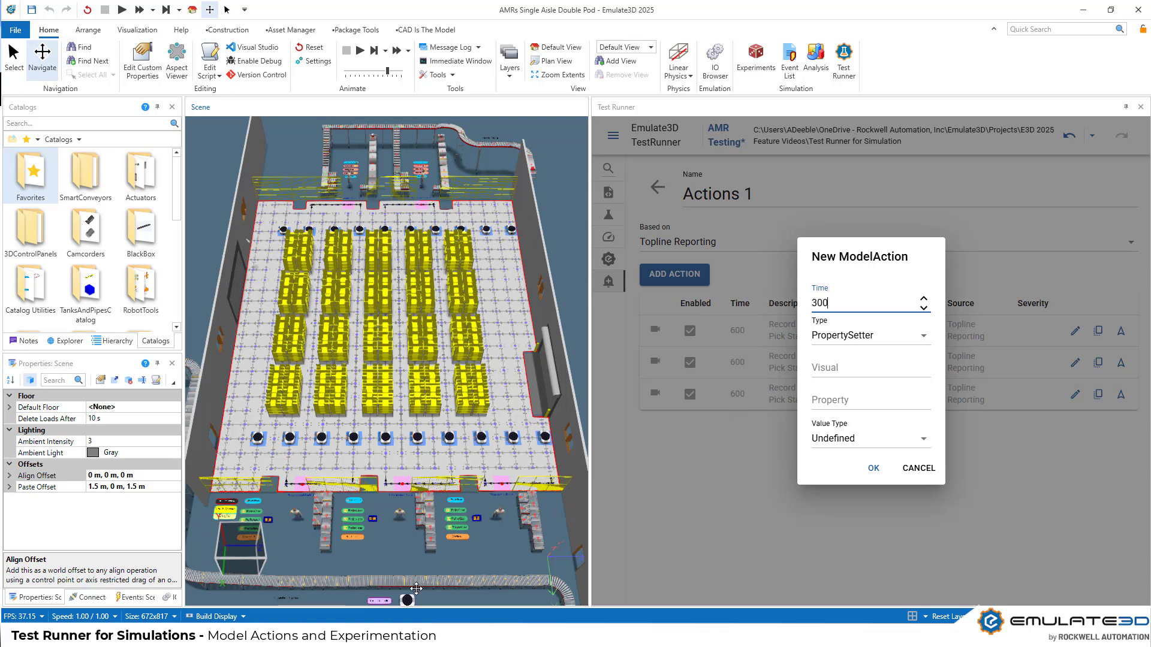
Step: Make the new action set ModelController's PickingStationCount property to 2, and confirm the action
click(373, 600)
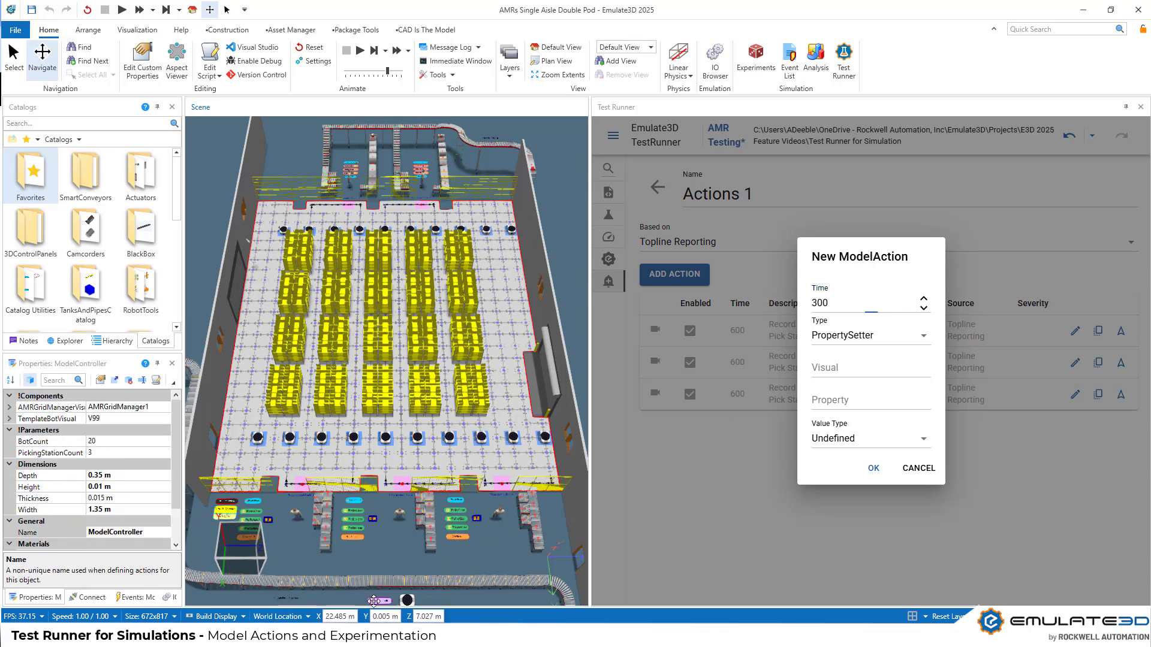
click(833, 368)
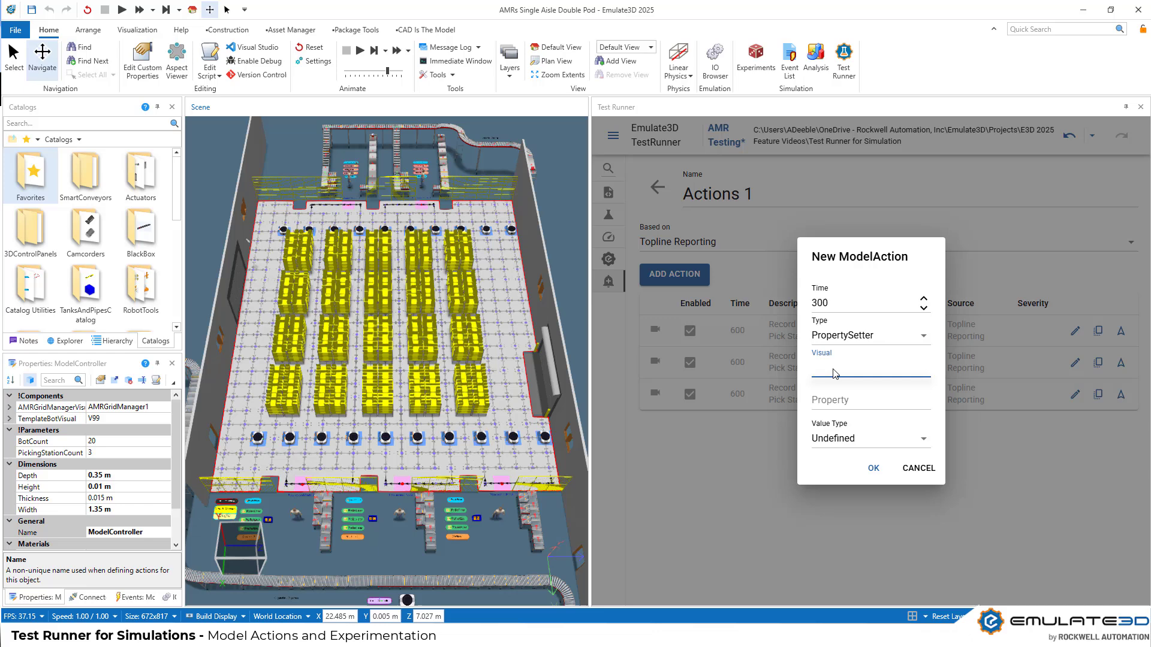
text(Model)
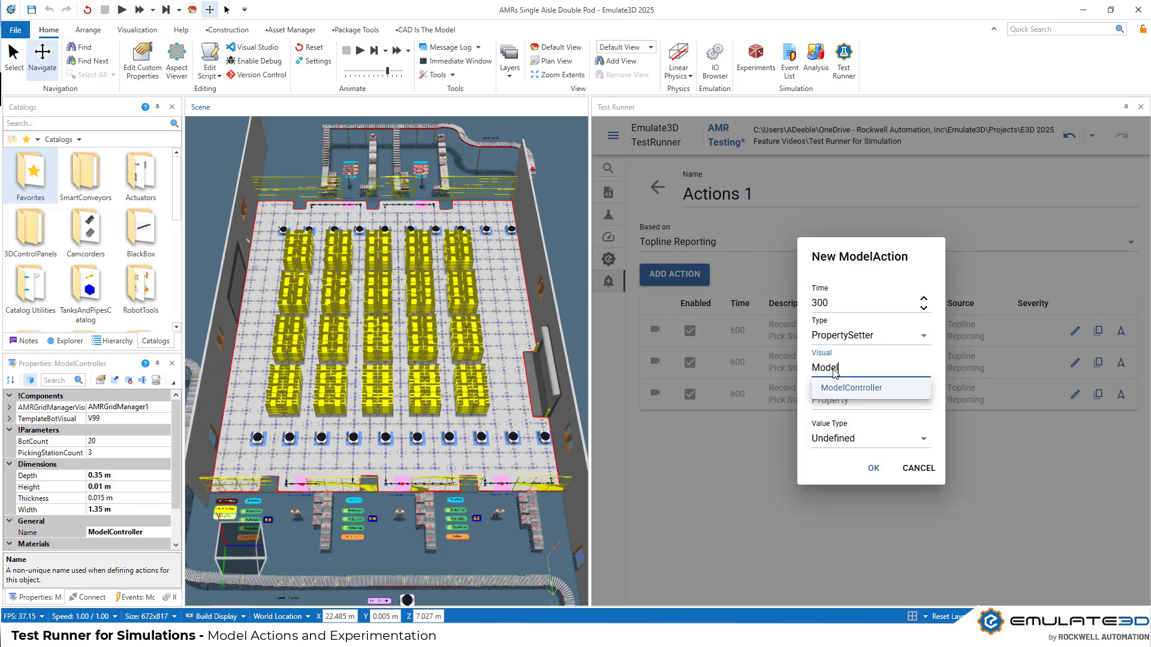
click(869, 389)
click(865, 401)
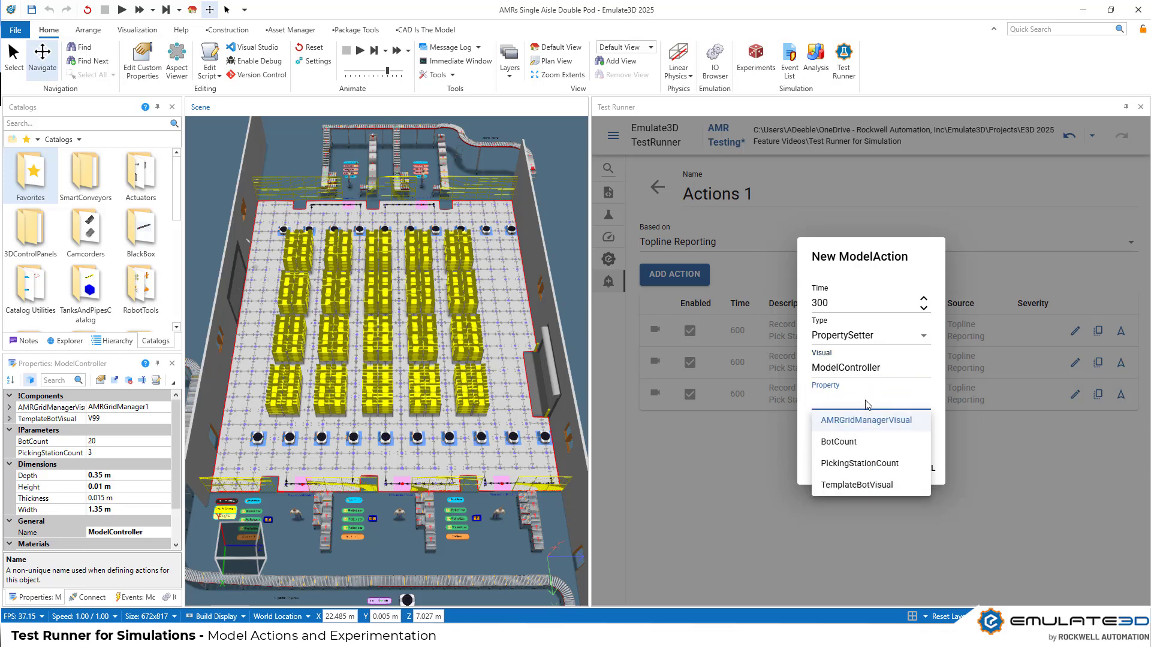
click(857, 464)
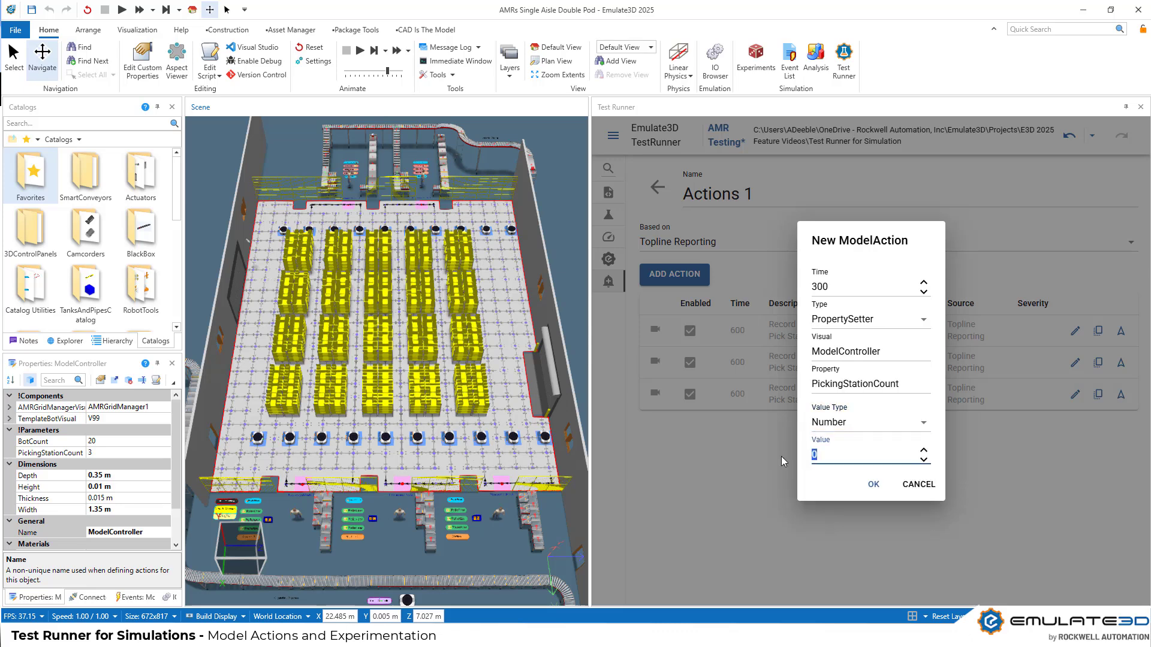
text(2)
click(875, 486)
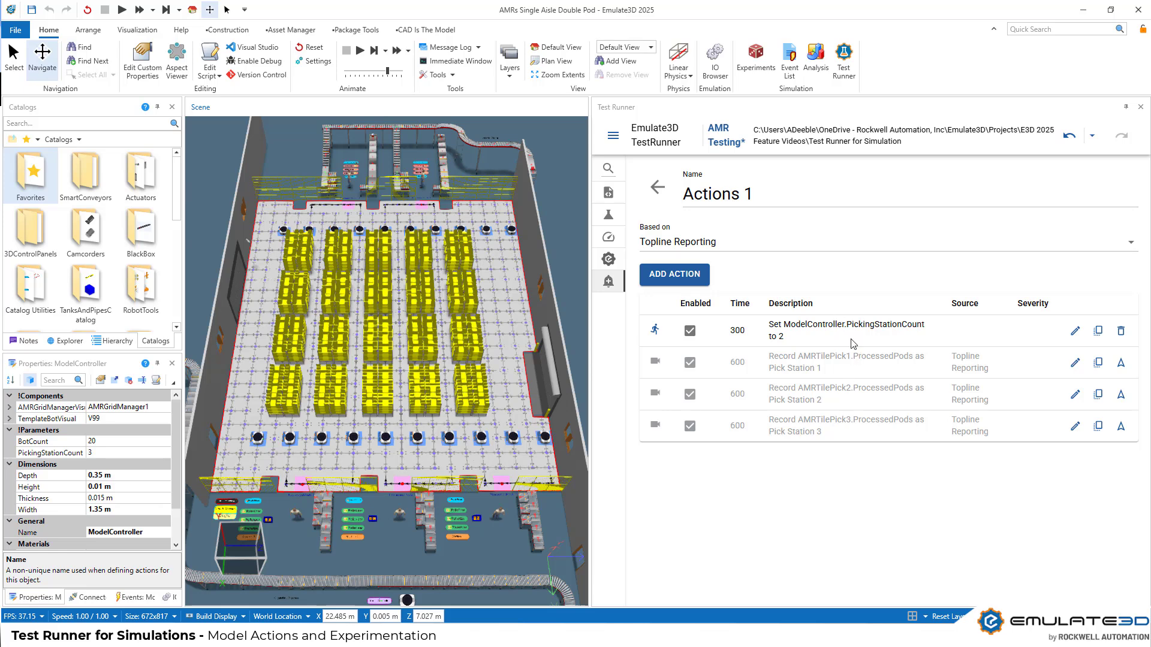
Step: Run the Picking Station Down scenario from Group 1 and review its KPI and action results
click(658, 187)
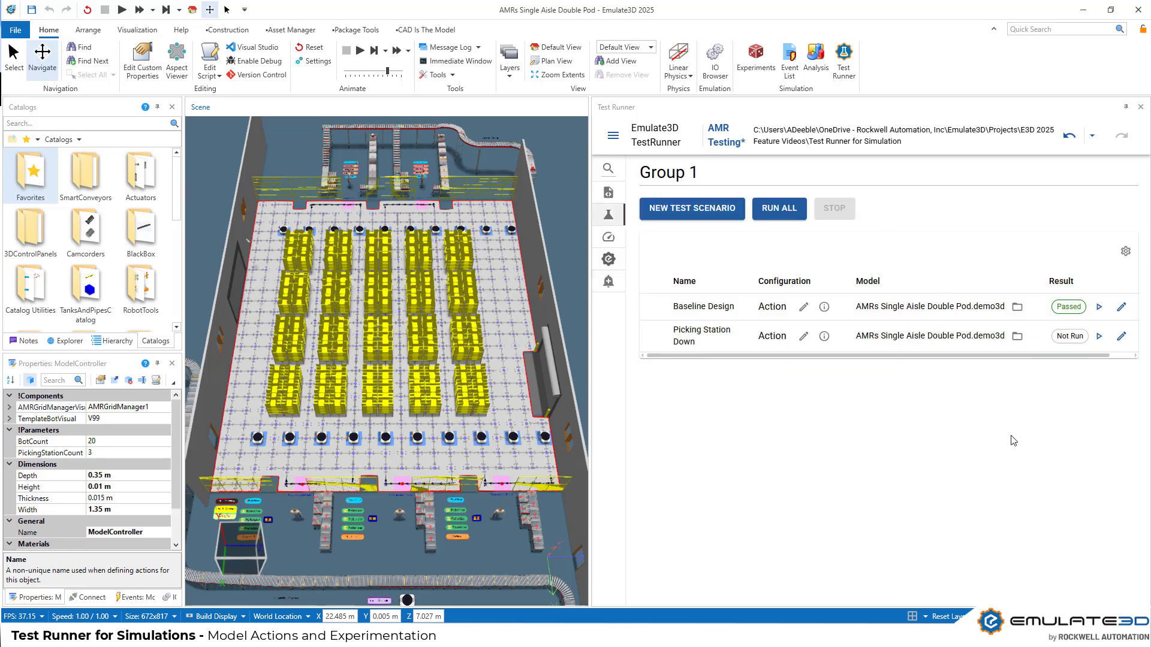
click(1100, 338)
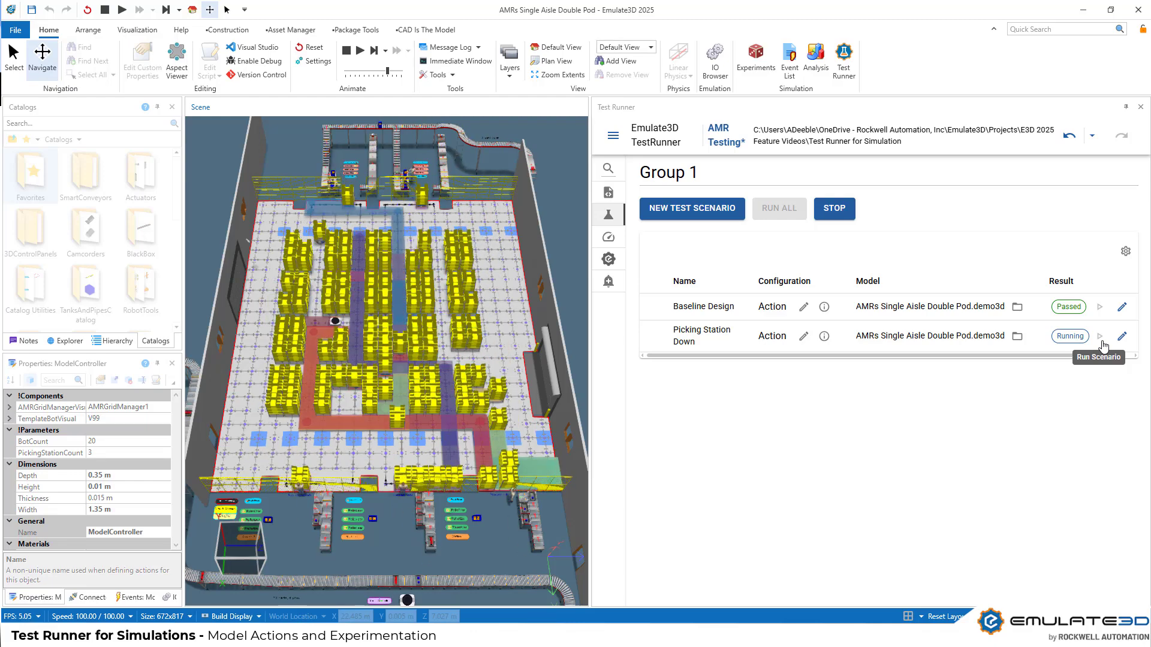
click(1075, 339)
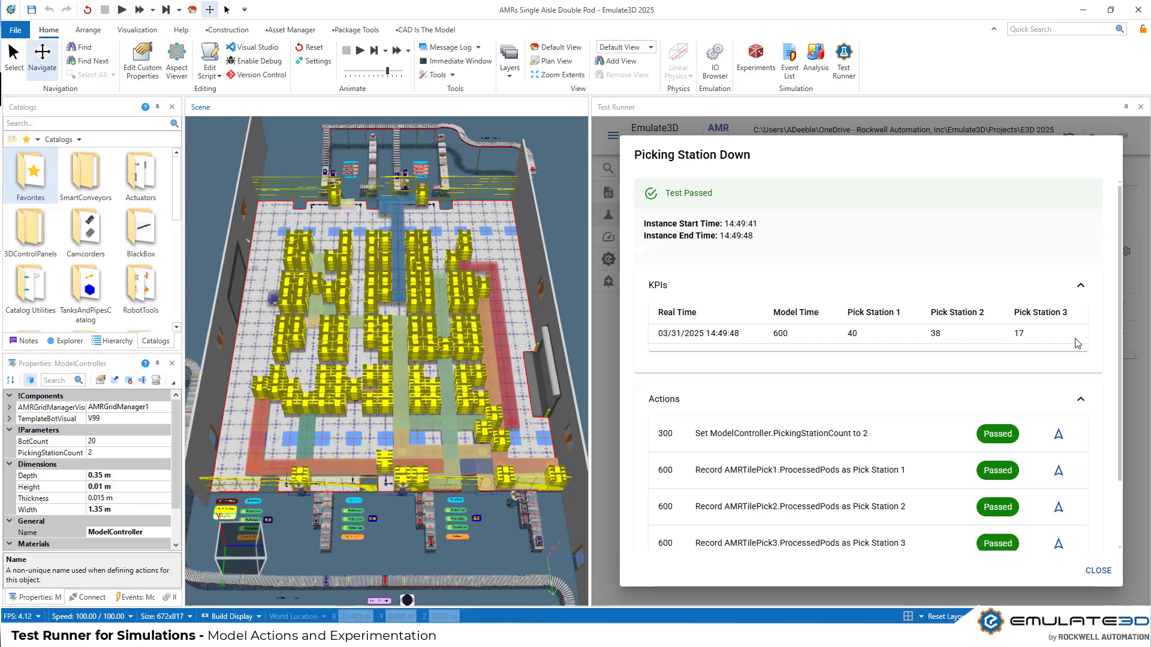
click(1099, 571)
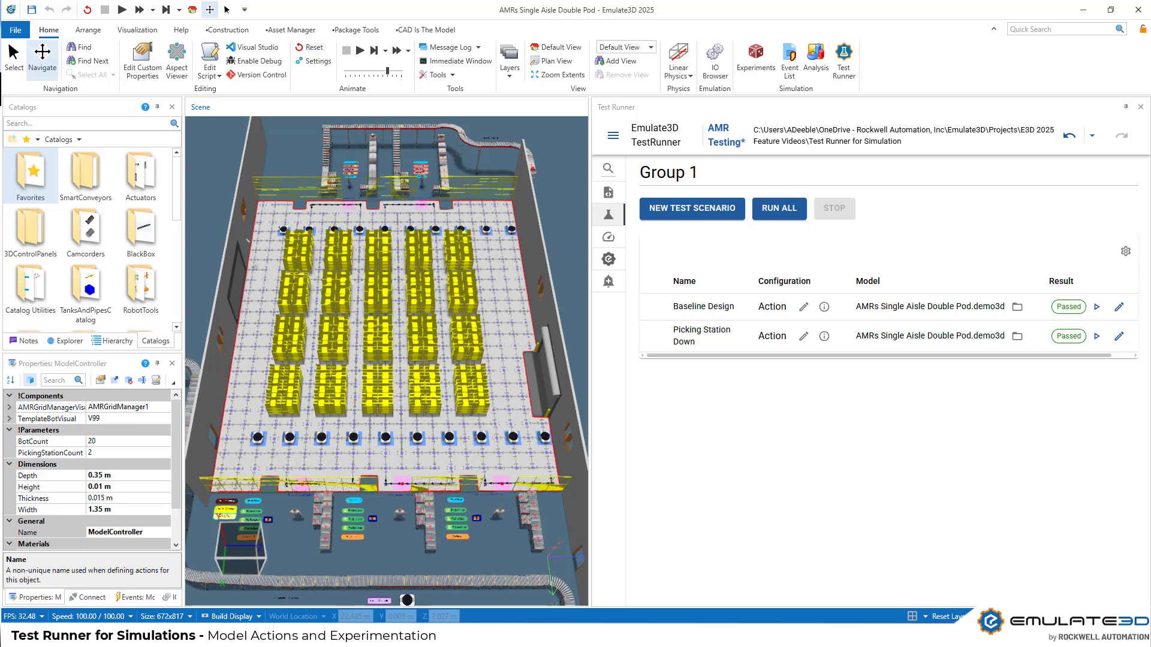
Step: Rename the Actions 1 model action set as Picking Station Down and return to the test scenarios
click(615, 286)
click(718, 283)
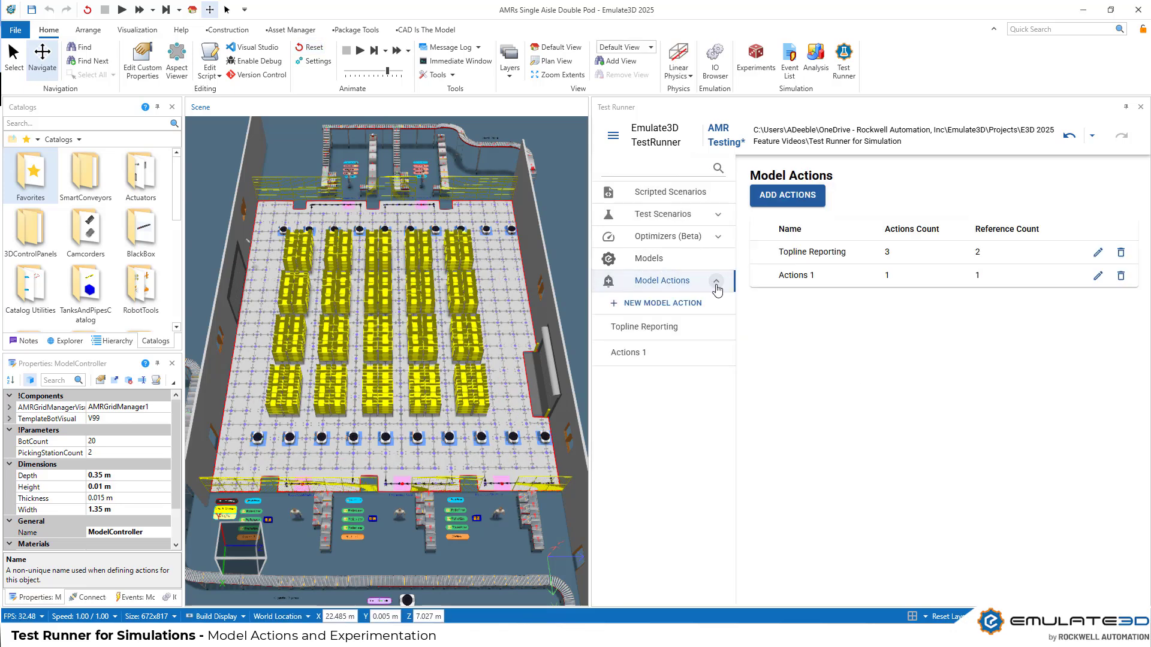
click(1098, 276)
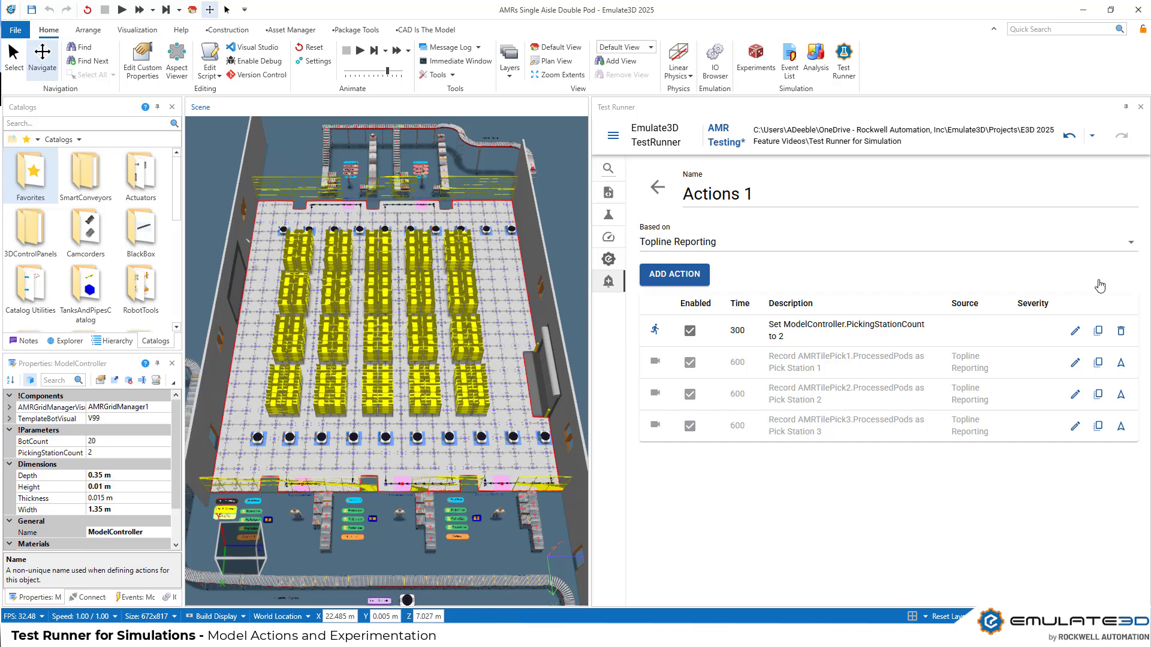
key(ctrl+a)
text(Picking Station Down)
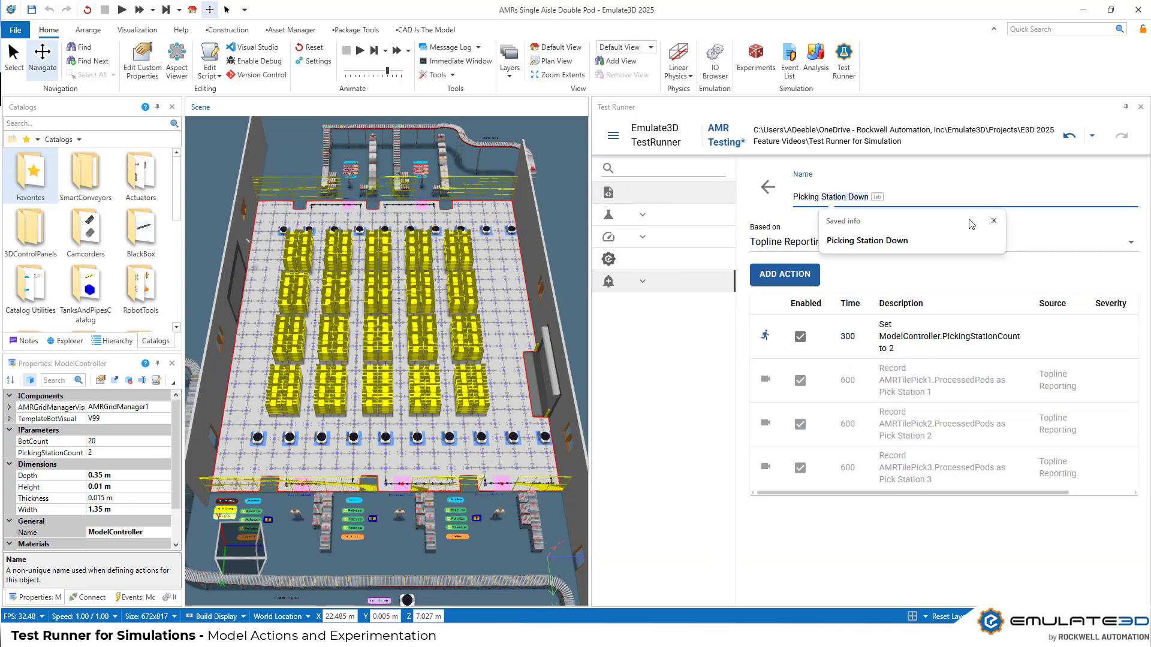
key(Return)
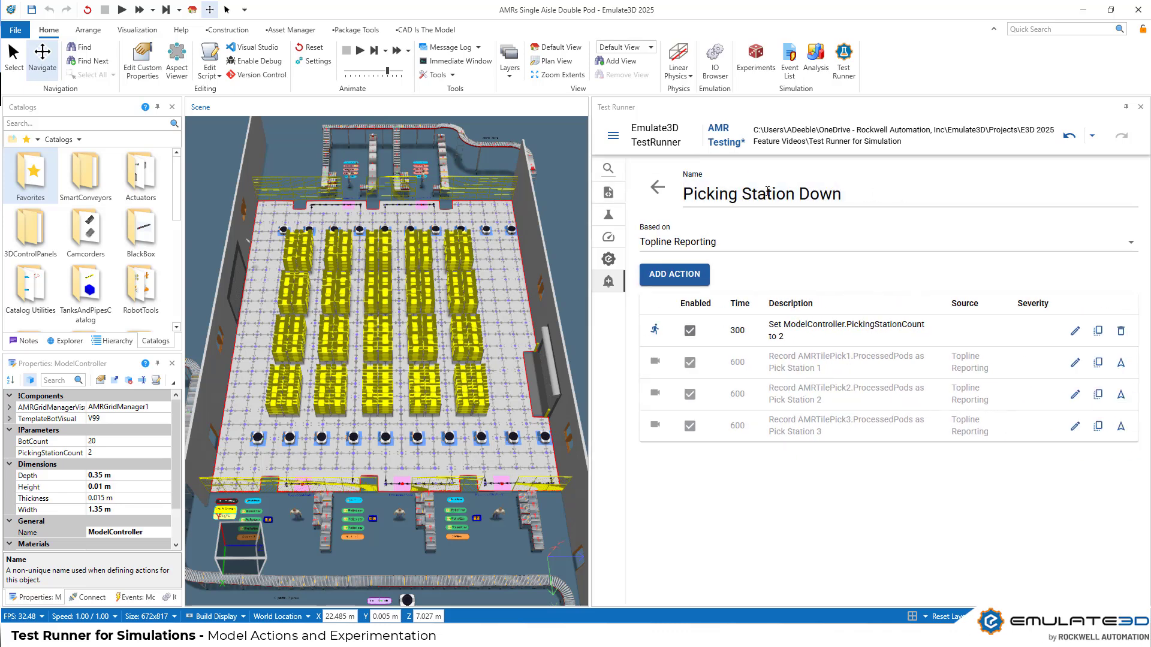
click(658, 187)
click(623, 214)
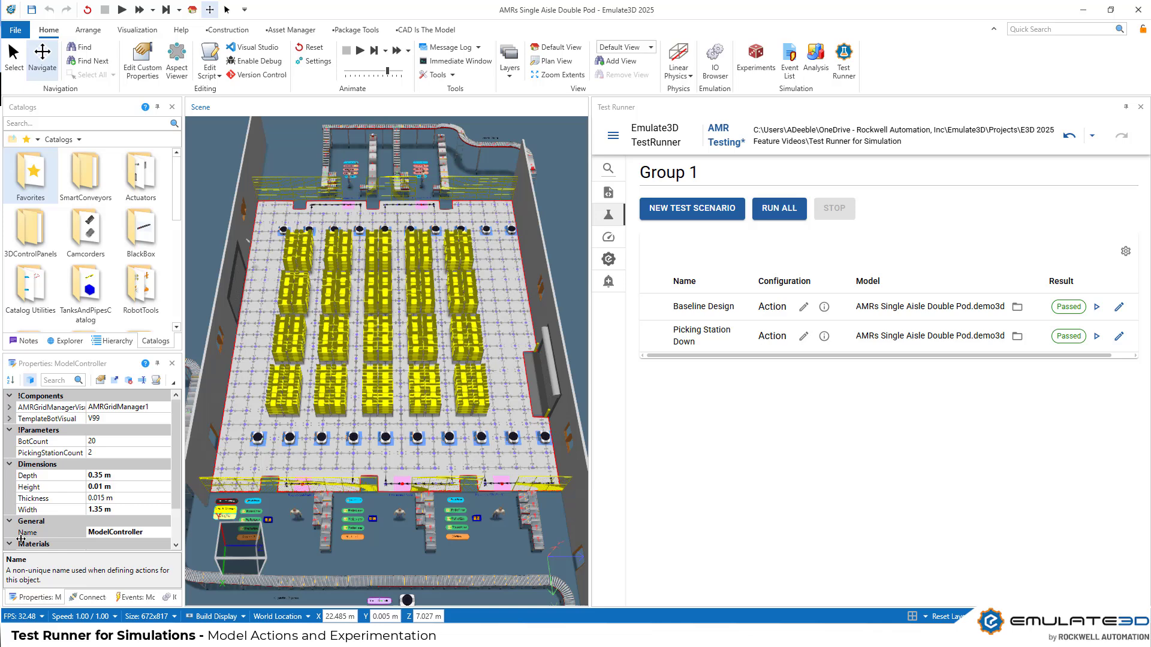
Step: Import the AMRs Double Aisle Double Pod.demo3d and AMRs Single Aisle Single Pod.demo3d models into the Test Runner project
click(617, 259)
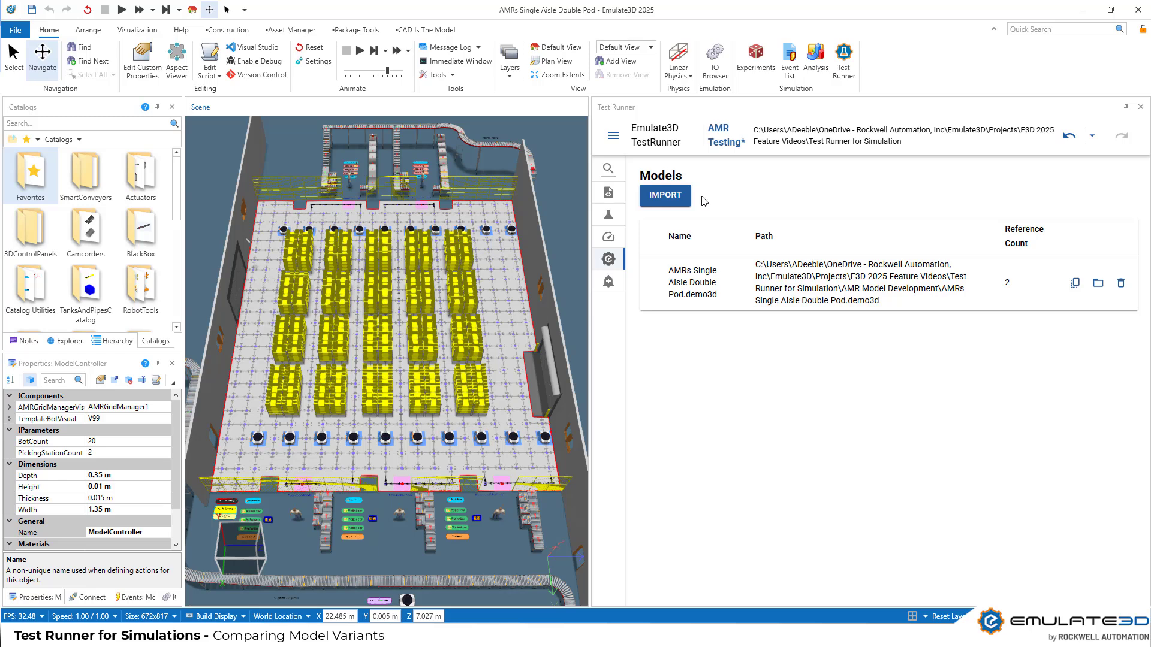
click(675, 202)
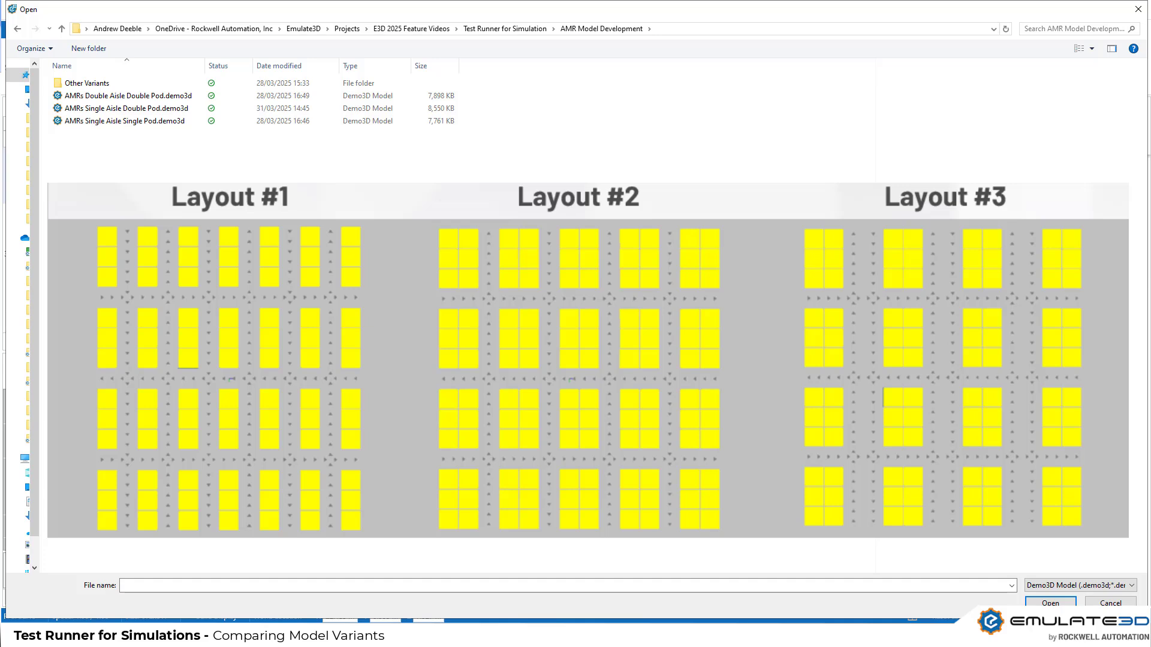
click(129, 96)
click(1055, 601)
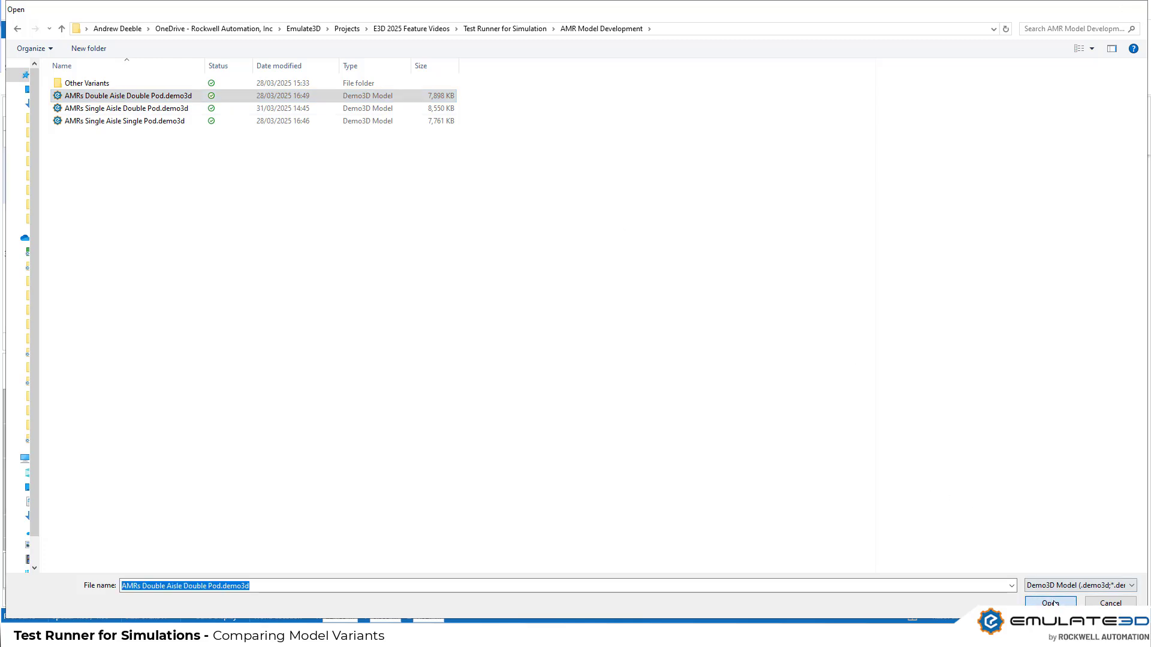
click(666, 194)
click(129, 121)
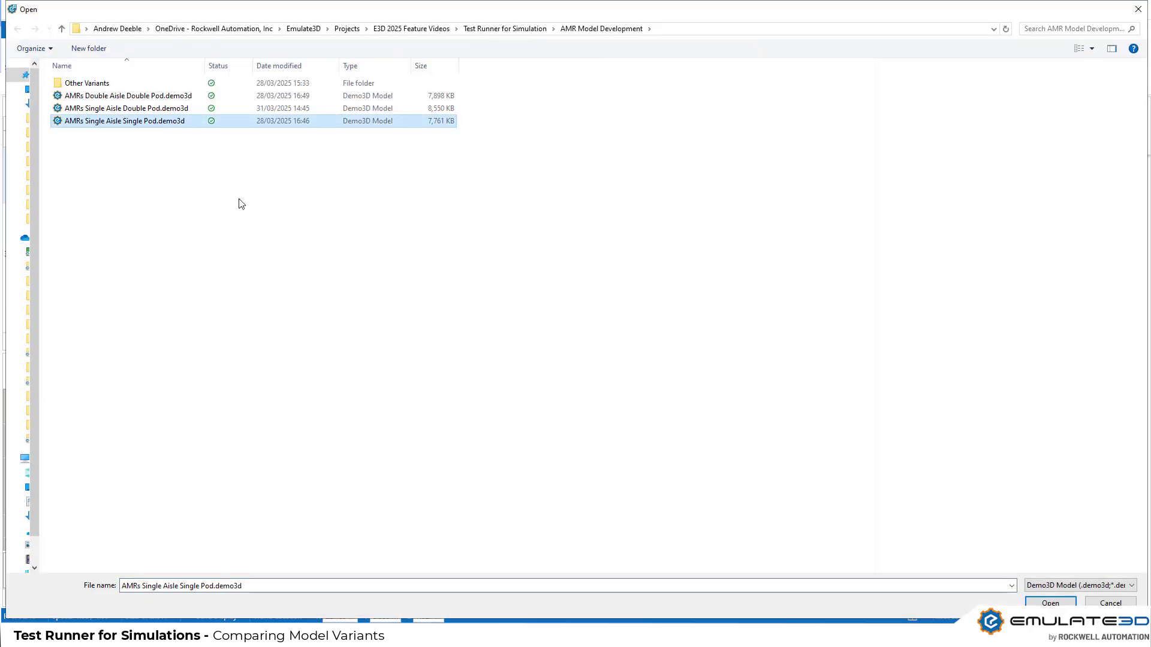
click(1055, 601)
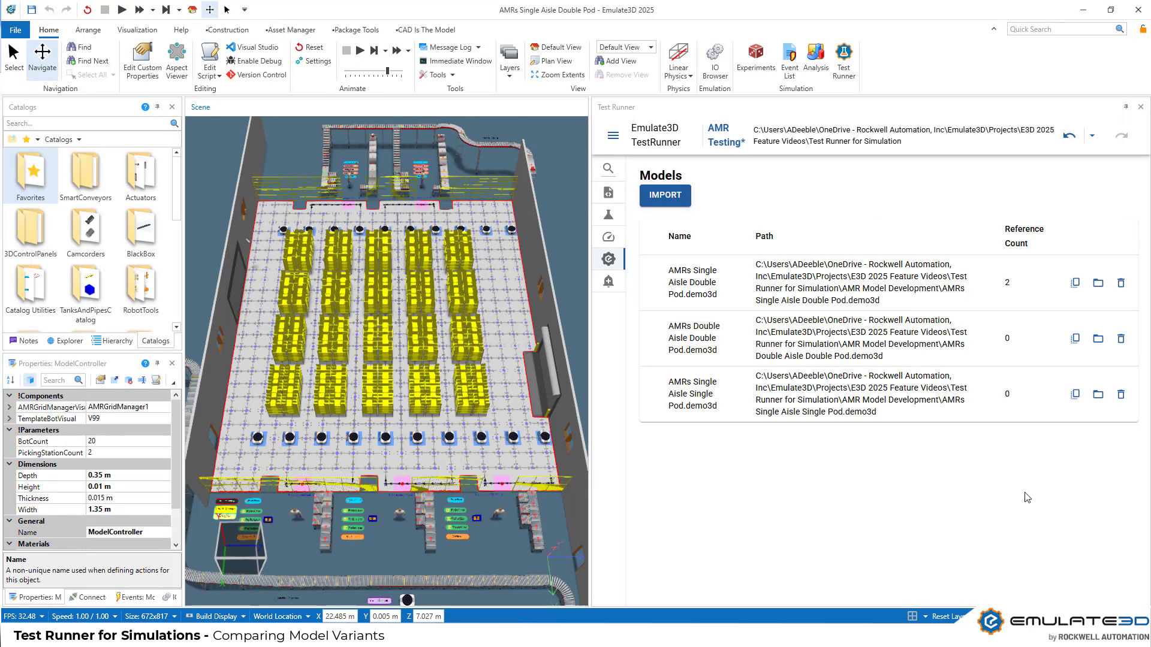
Step: Copy all three models into the Test Runner project directory and check the Models folder inside AMR Testing
click(1075, 282)
click(1075, 326)
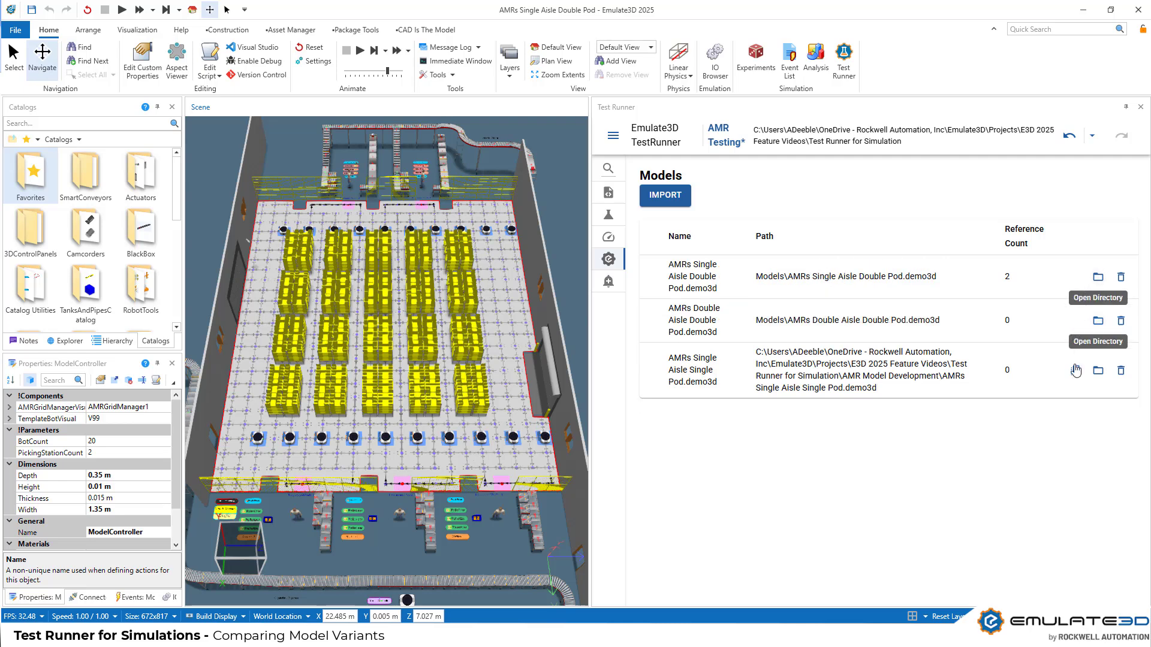
click(1075, 359)
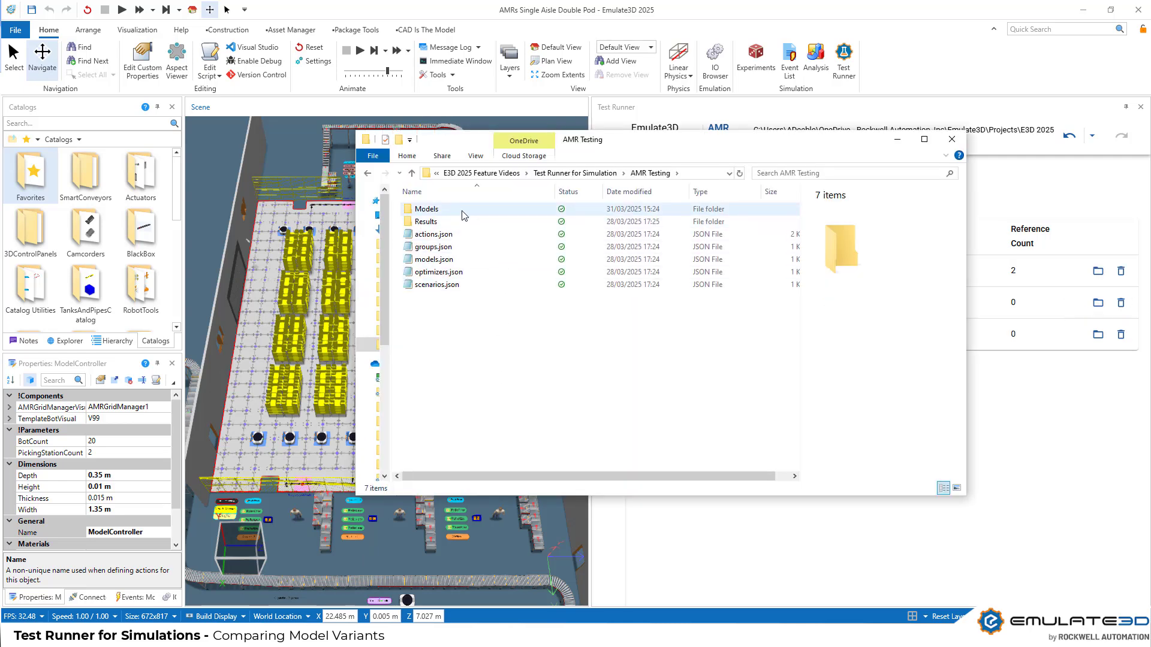
double_click(419, 205)
key(alt+Left)
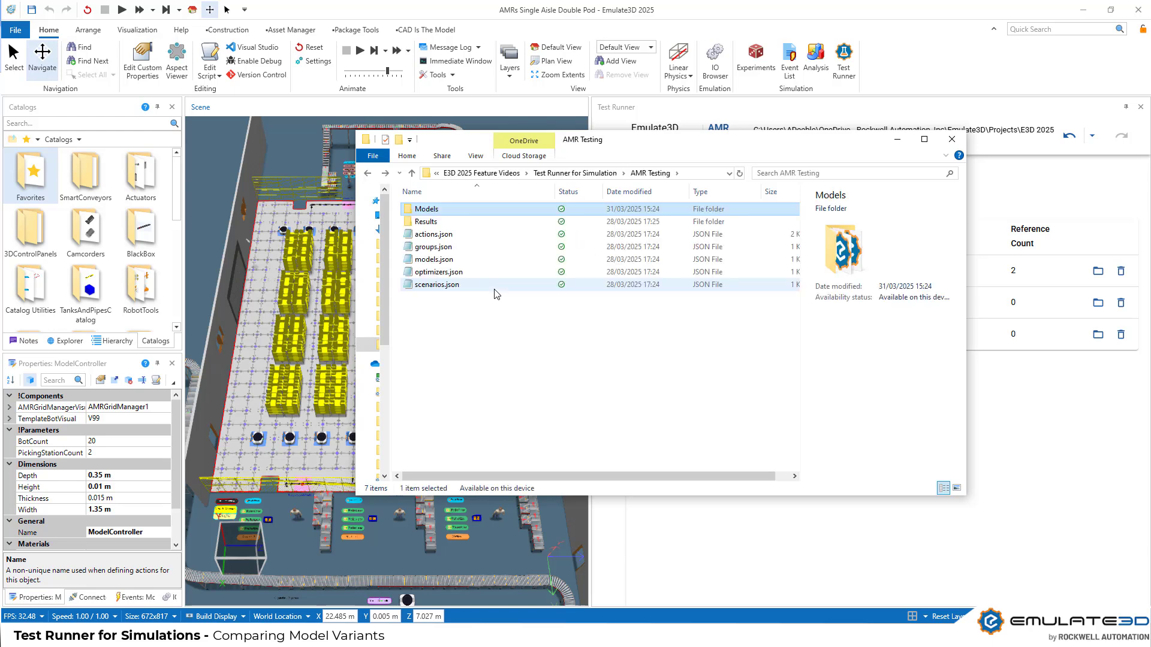
Step: Return to Test Runner and rename the Group 2 test scenario group as Layout Variations
click(1004, 427)
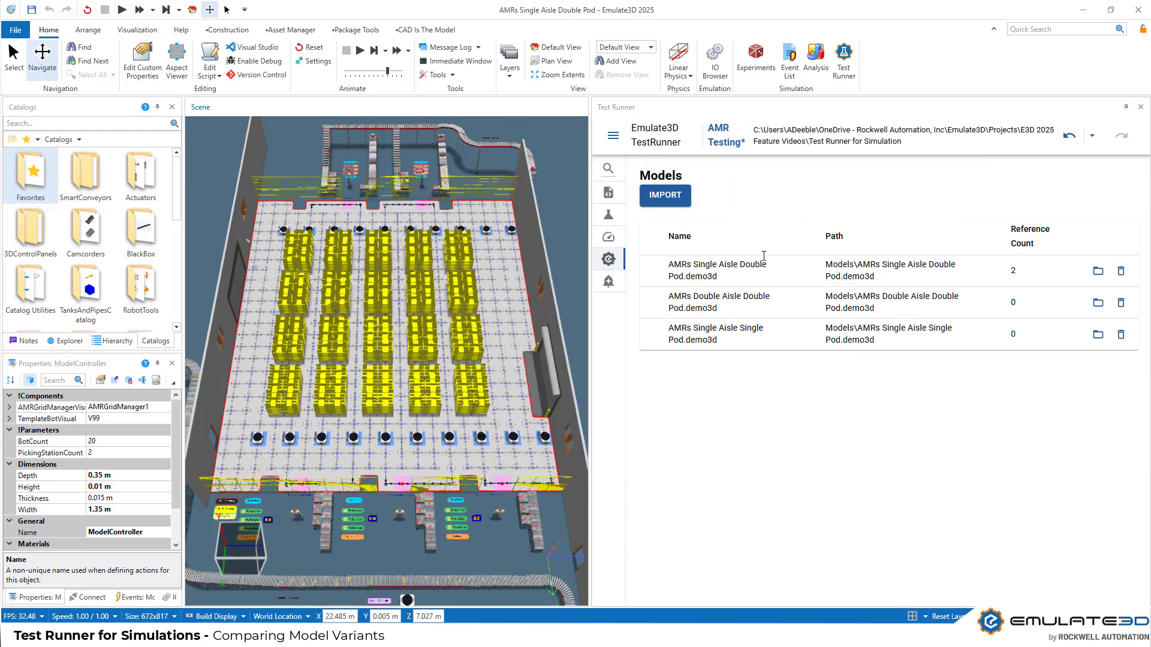
mouse_move(685, 220)
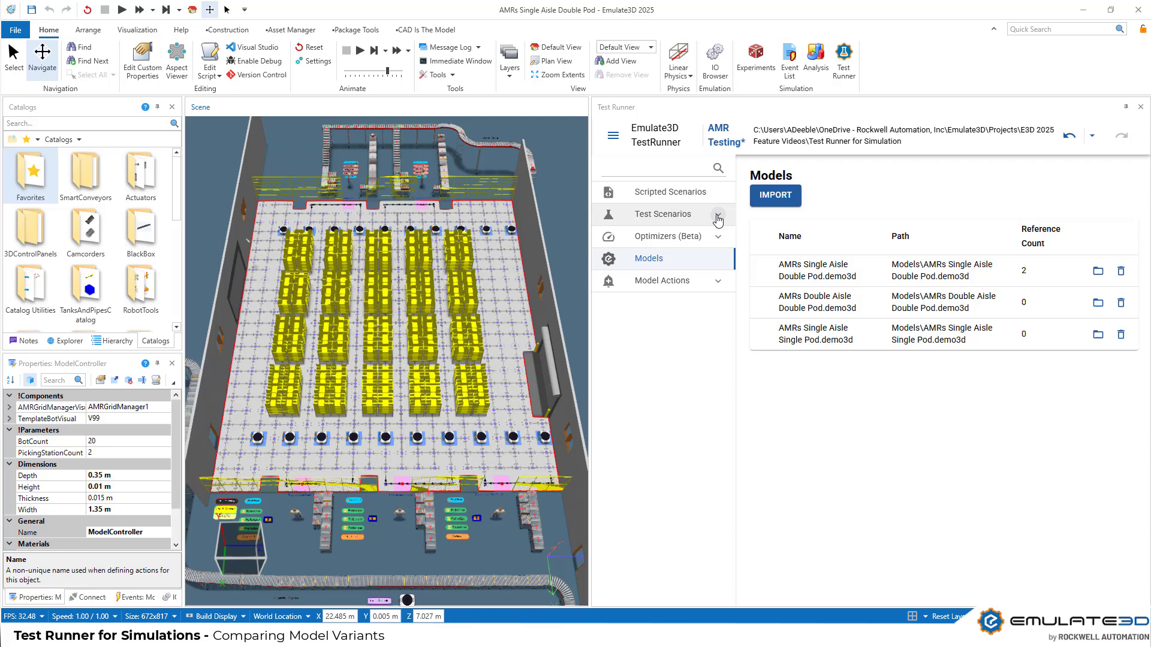
click(717, 216)
click(687, 234)
click(640, 175)
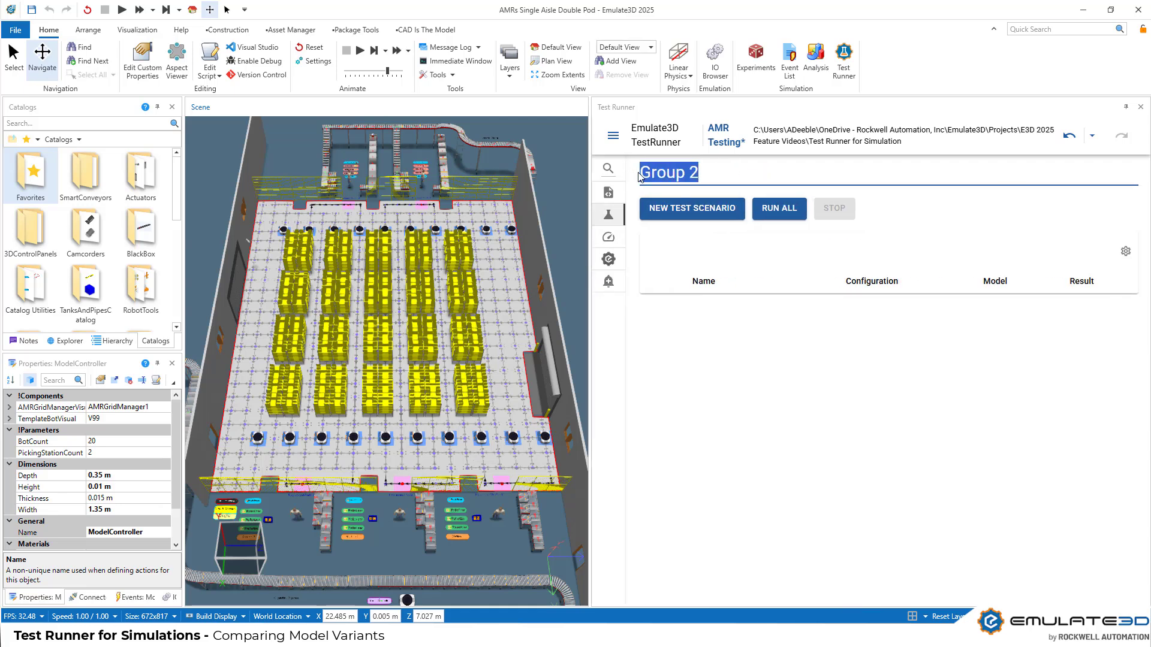
text(Layout Variations)
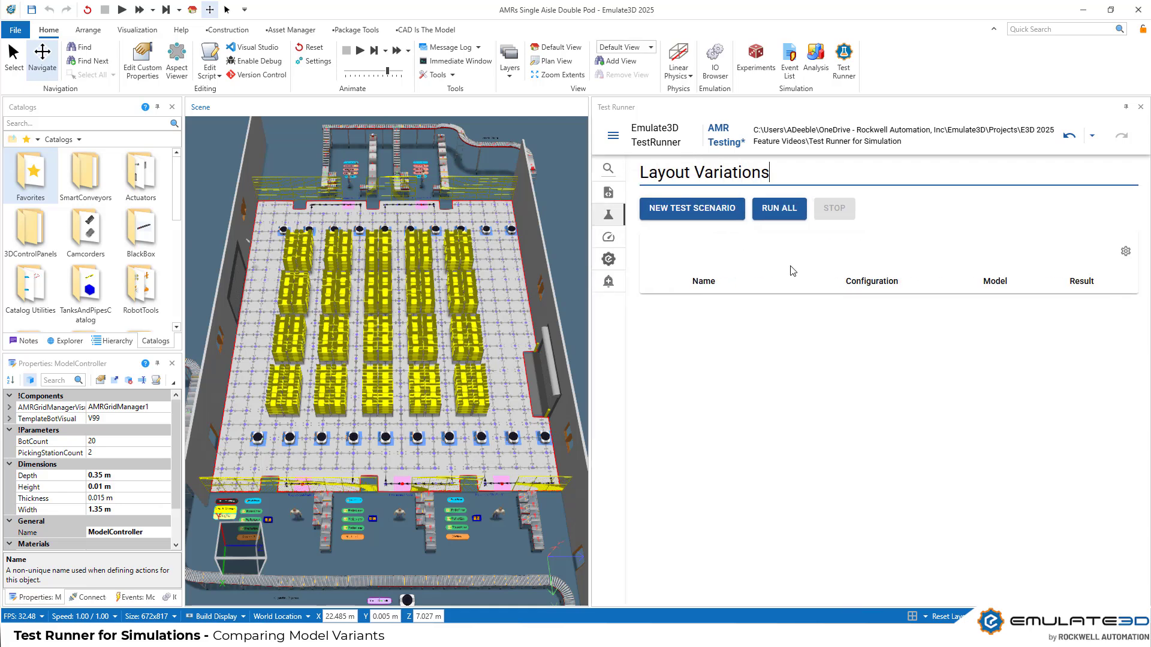
key(Return)
Step: Create scenario Layout 1, described Pod Gap Pod Gap Pod, using AMRs Single Aisle Single Pod.demo3d with Force Model Open, run speed 100 and an action set
click(698, 210)
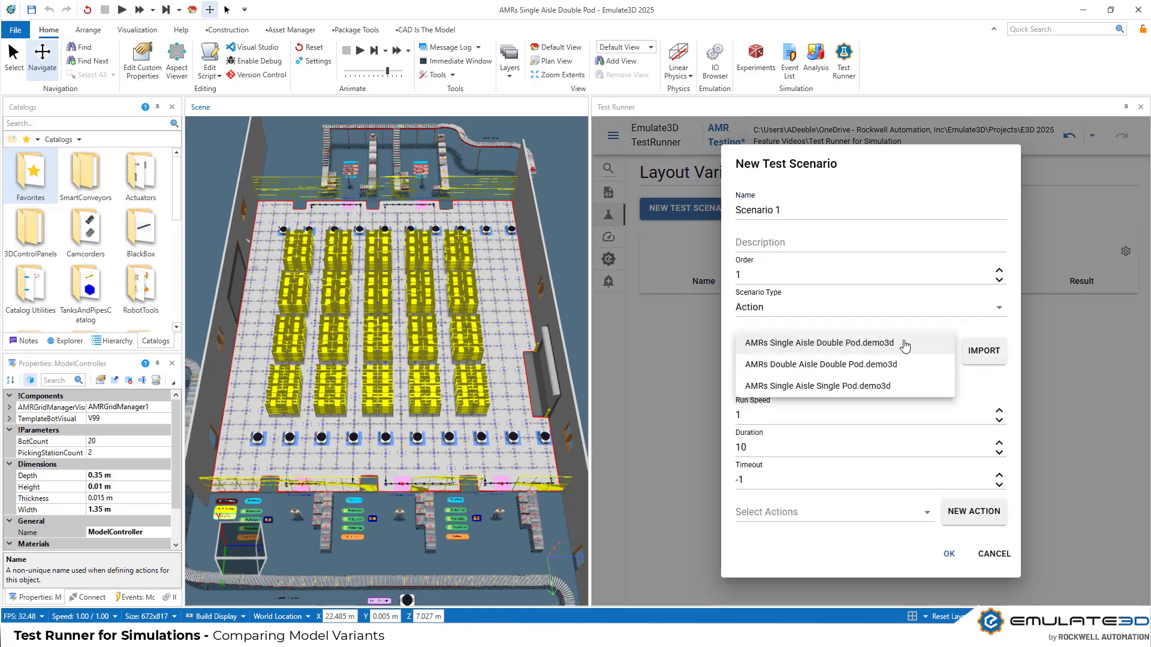
text(Layout 1)
click(772, 243)
text(Pod Gap Pod Gap Pod)
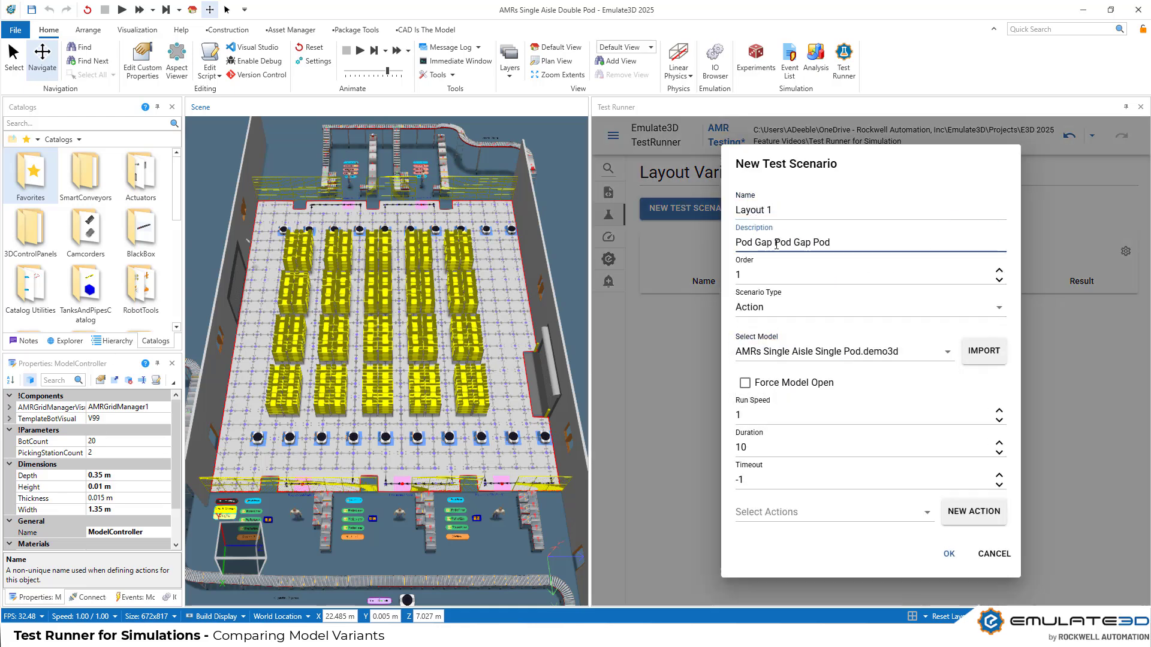
click(745, 383)
click(791, 415)
text(00)
click(830, 512)
click(773, 504)
click(949, 554)
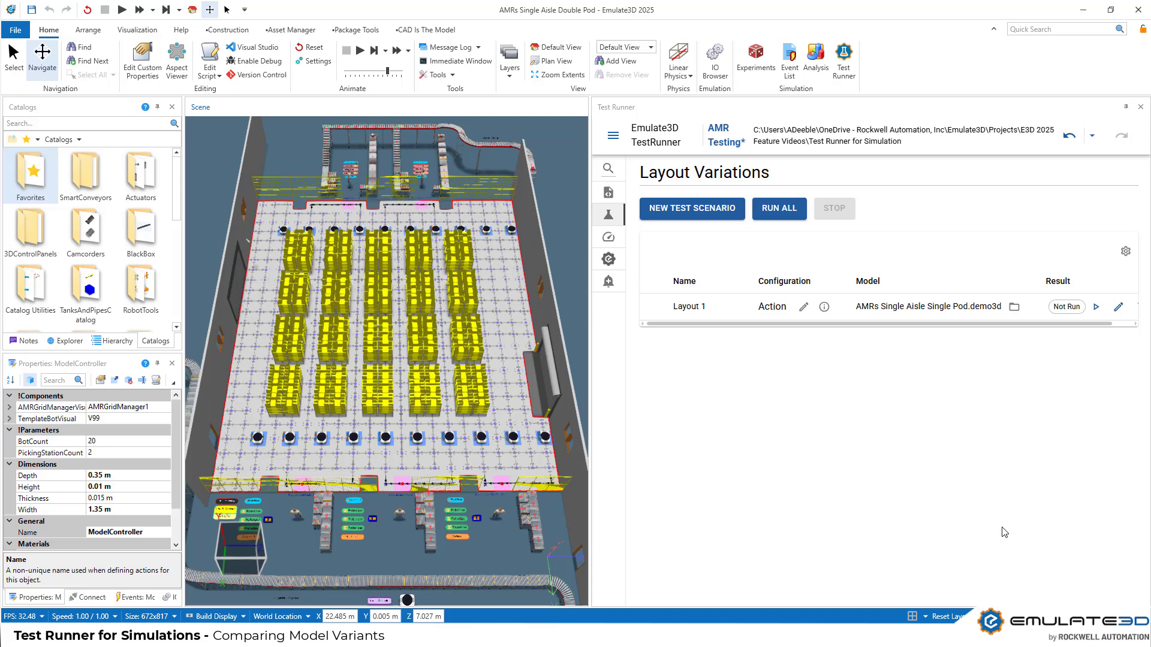
Step: Create scenario Layout 2, described Pod Pod Gap Pod Pod Gap, using AMRs Single Aisle Double Pod.demo3d with Force Model Open, run speed 100 and an action set
click(692, 208)
text(Layout 2)
click(779, 243)
text(Pod Pod Gap Pod Pod Gap)
click(848, 352)
click(848, 354)
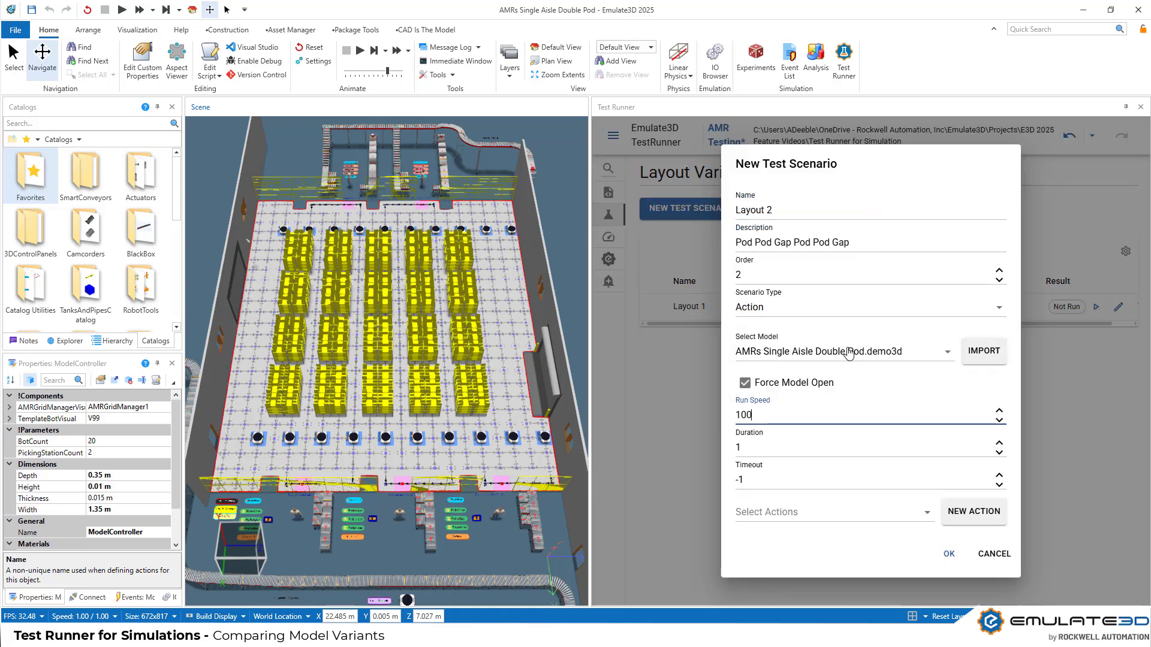
click(779, 447)
text(0)
click(830, 512)
click(773, 505)
click(948, 554)
Step: Create scenario Layout 3, described Pod Pod Gap Gap Pod Pod, using AMRs Double Aisle Double Pod.demo3d with Force Model Open, run speed 100 and duration 600
click(691, 208)
text(Layout 3)
click(797, 239)
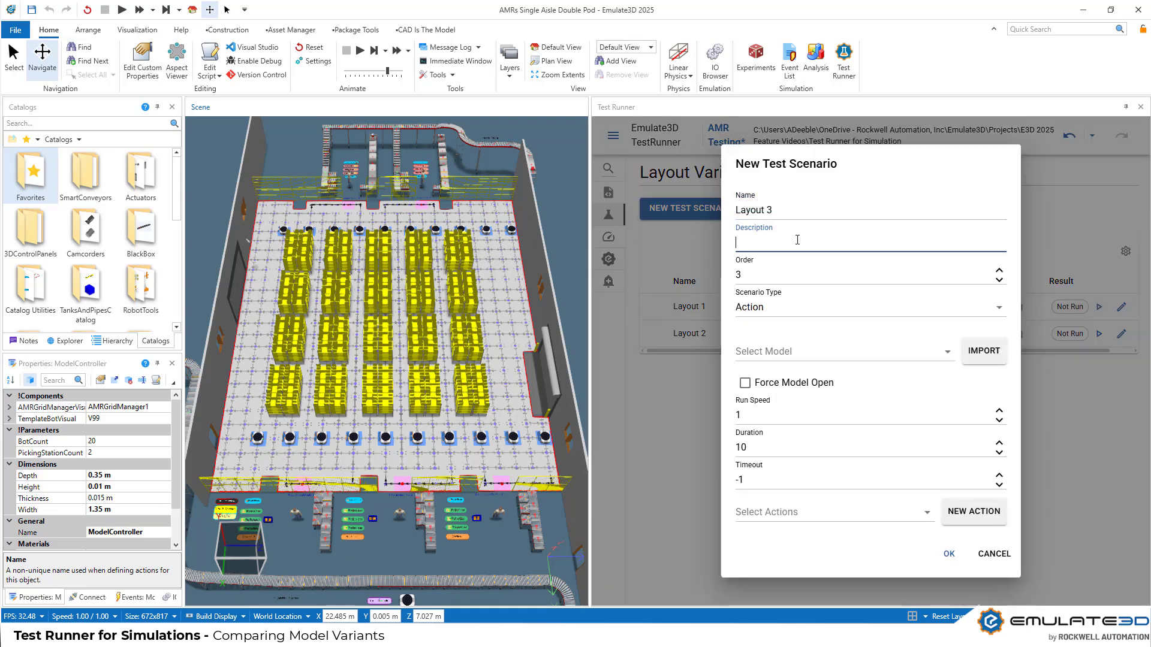
text(Pod Pod Gap Pod Pod)
click(849, 351)
click(848, 367)
click(745, 382)
click(791, 415)
text(00)
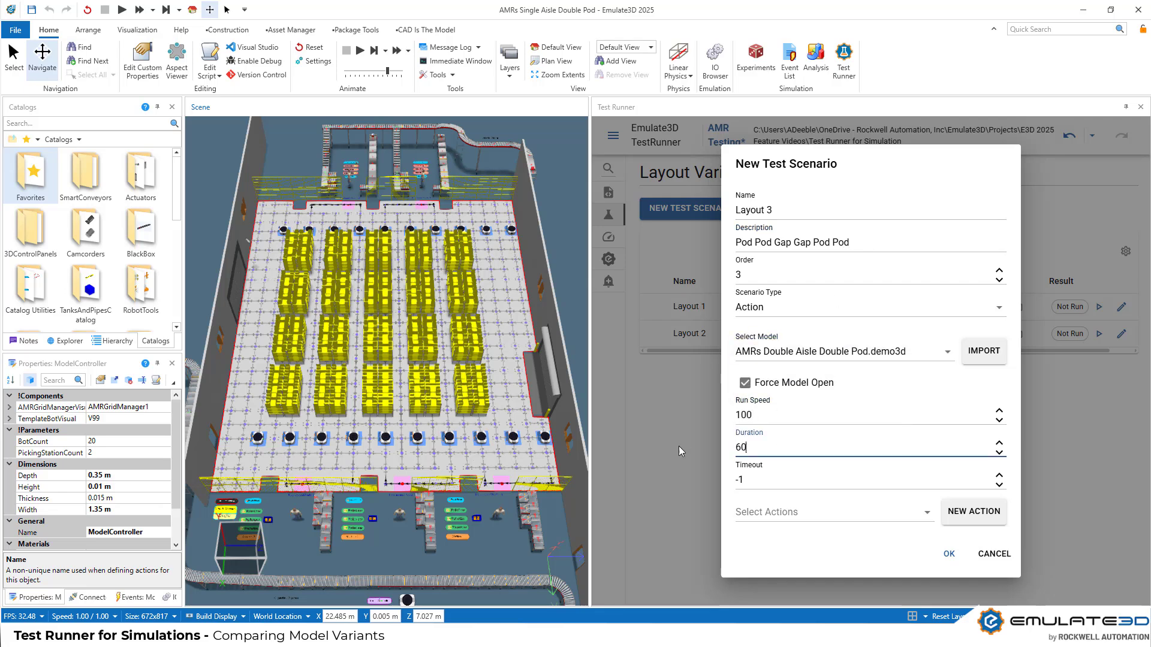
click(949, 554)
Step: Show the Description column in the Layout Variations table and hide the Configuration and Model columns
click(1127, 253)
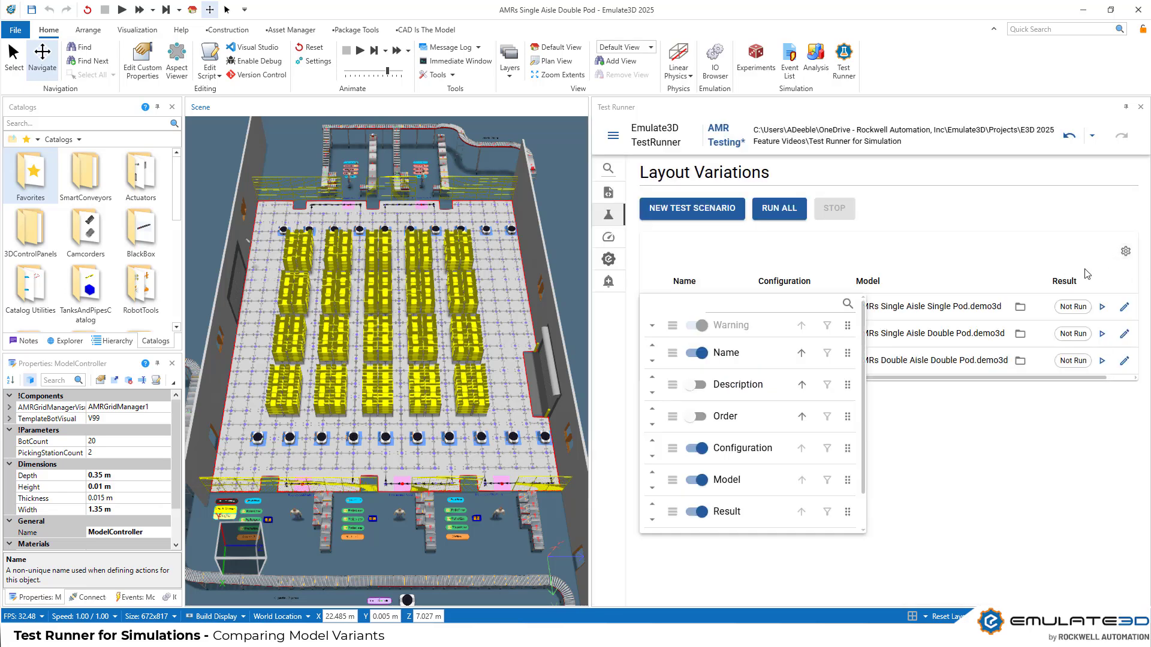
click(698, 385)
click(700, 449)
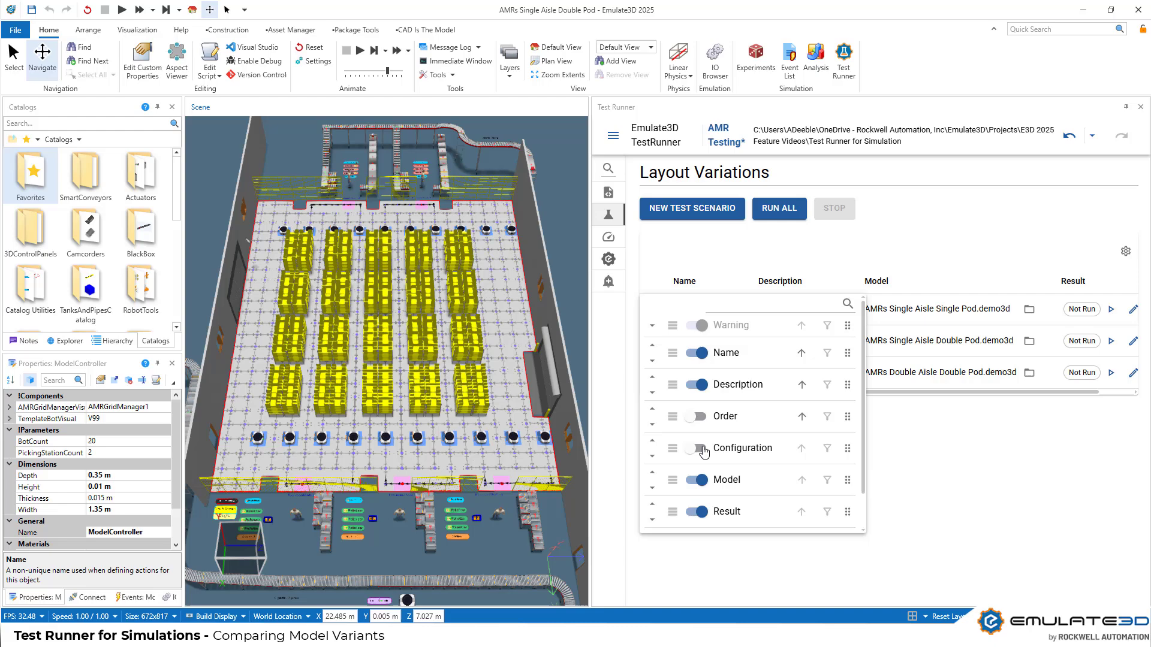
click(699, 480)
click(944, 440)
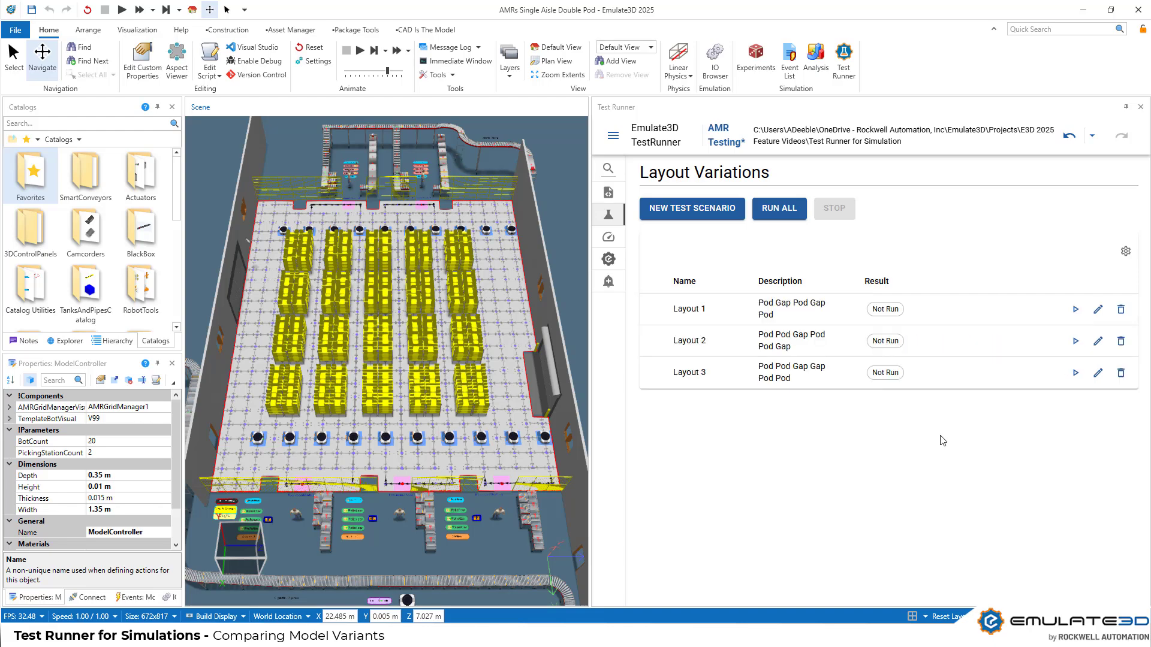
Step: Enlarge the scene view and run all scenarios in the Layout Variations group
drag(591, 401, 733, 402)
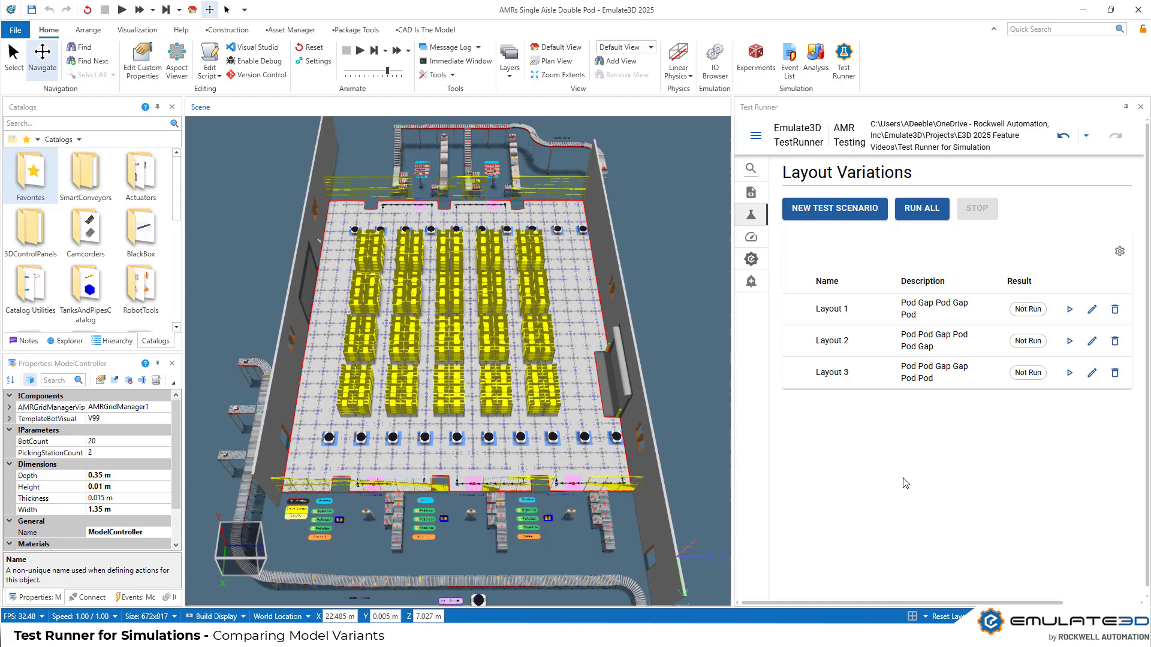
click(922, 208)
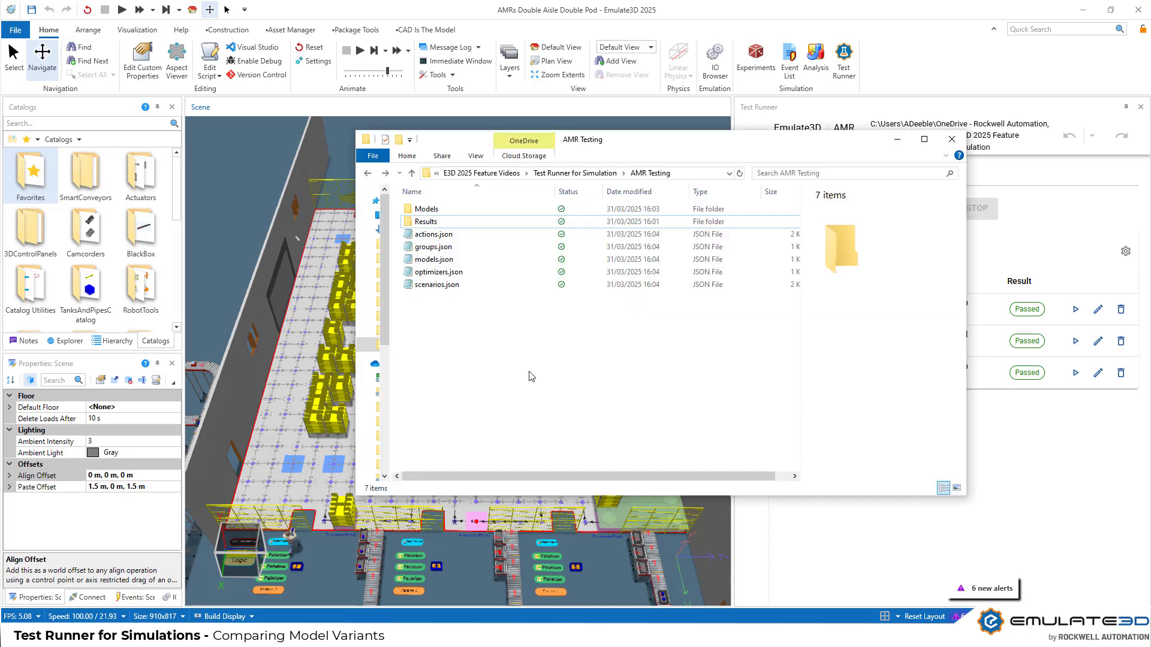
Step: Open Summary.csv from the latest Layout Variations results folder in Excel and compare the pick station KPIs, widening the Real Time column
double_click(452, 221)
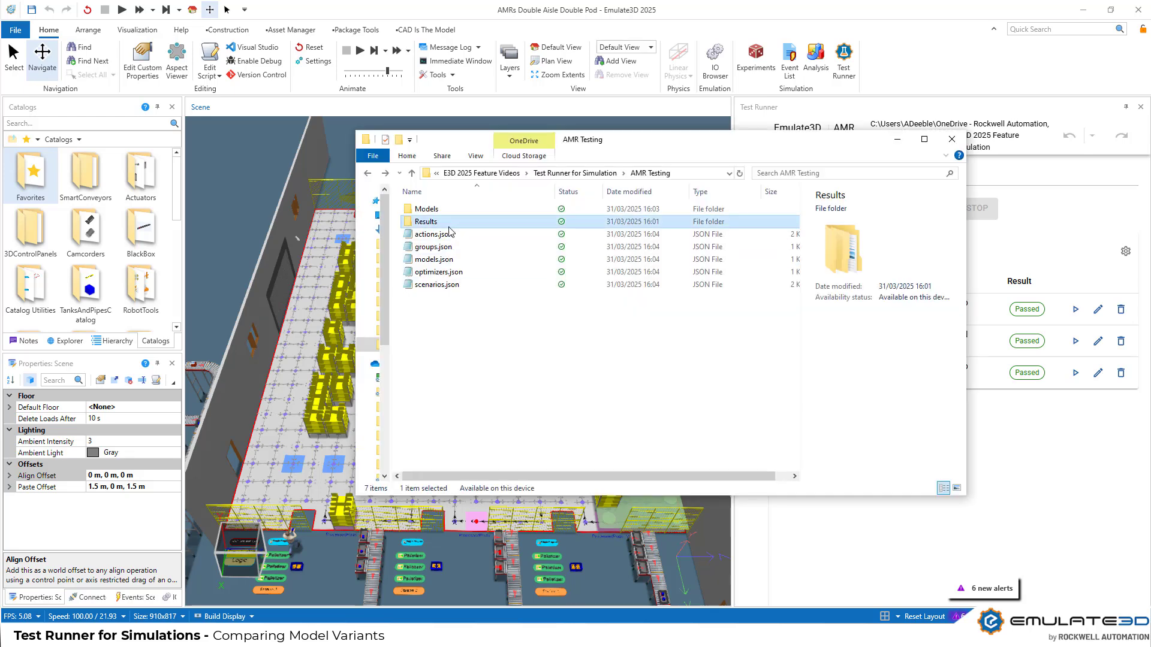
double_click(456, 222)
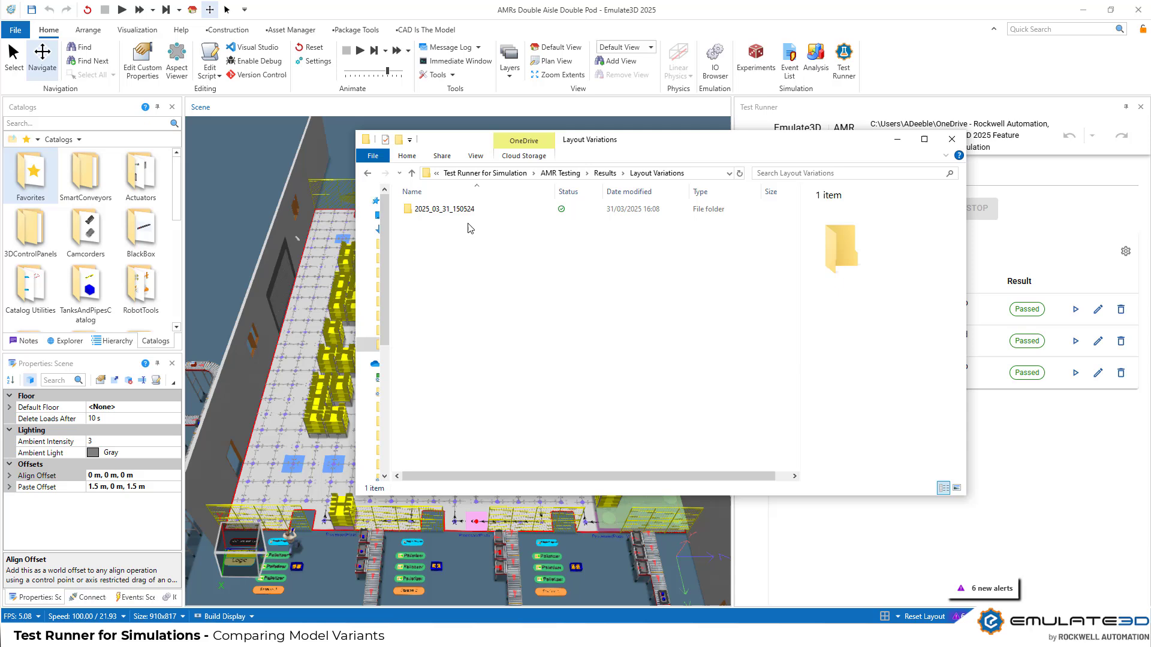
double_click(477, 211)
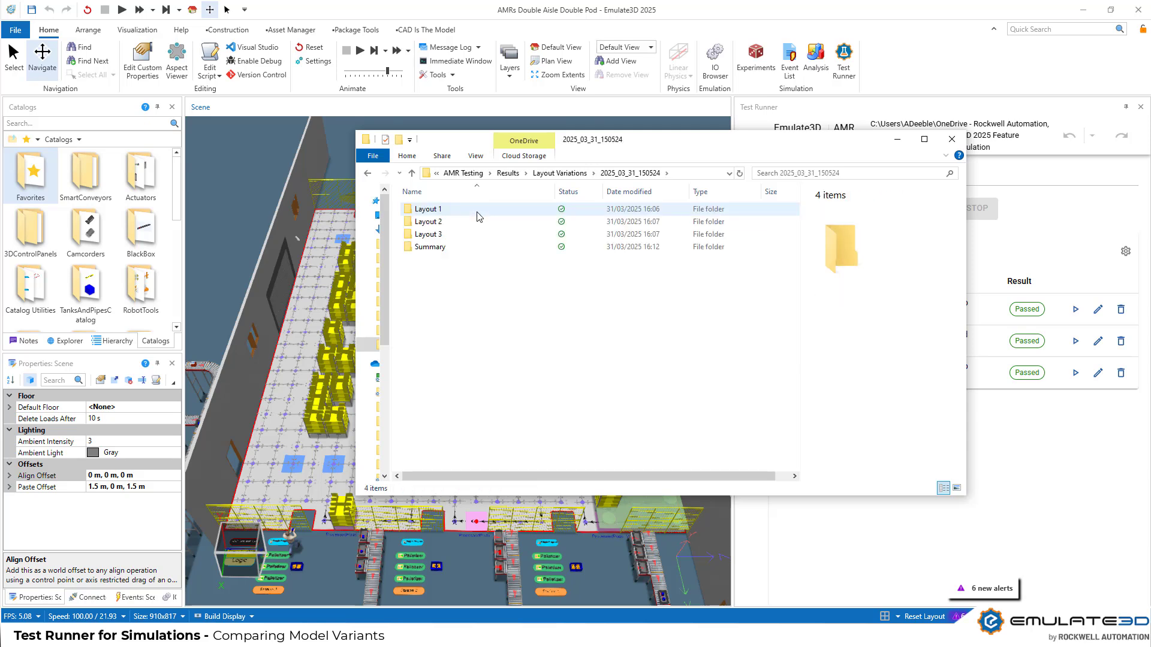
double_click(530, 248)
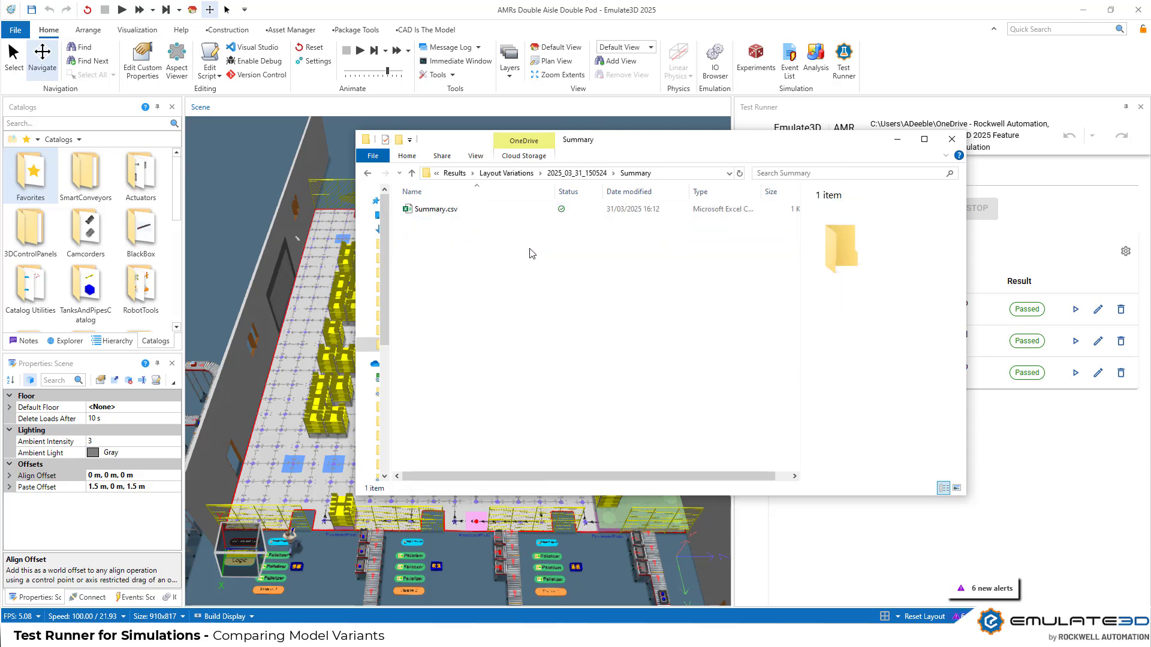
double_click(509, 210)
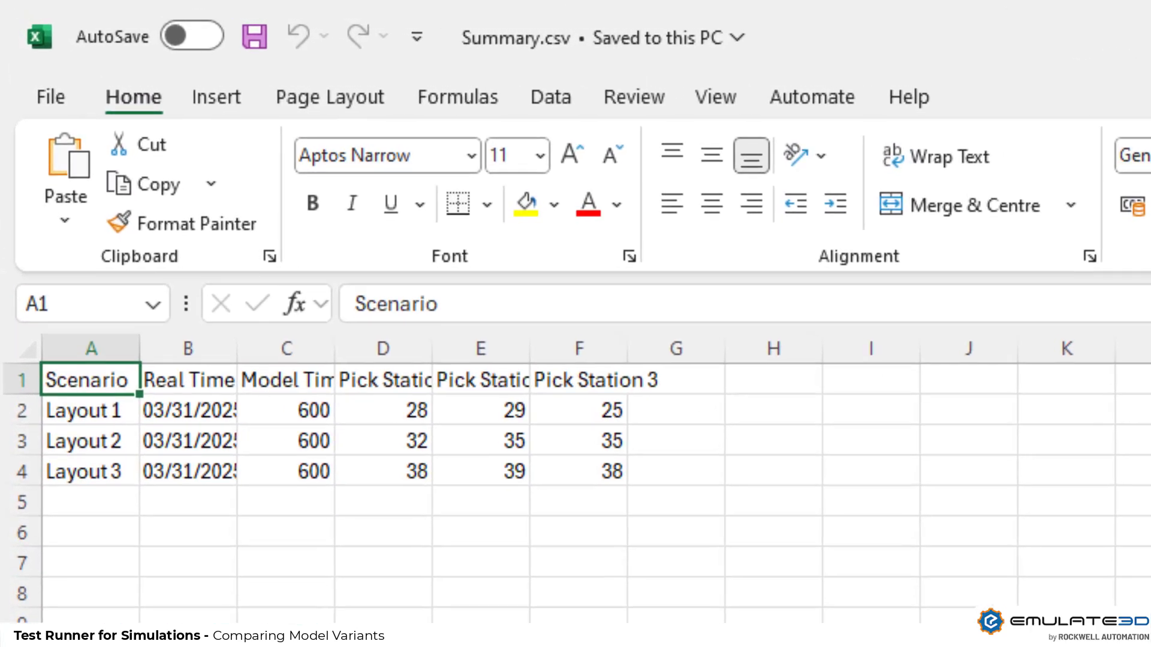
drag(241, 347, 340, 352)
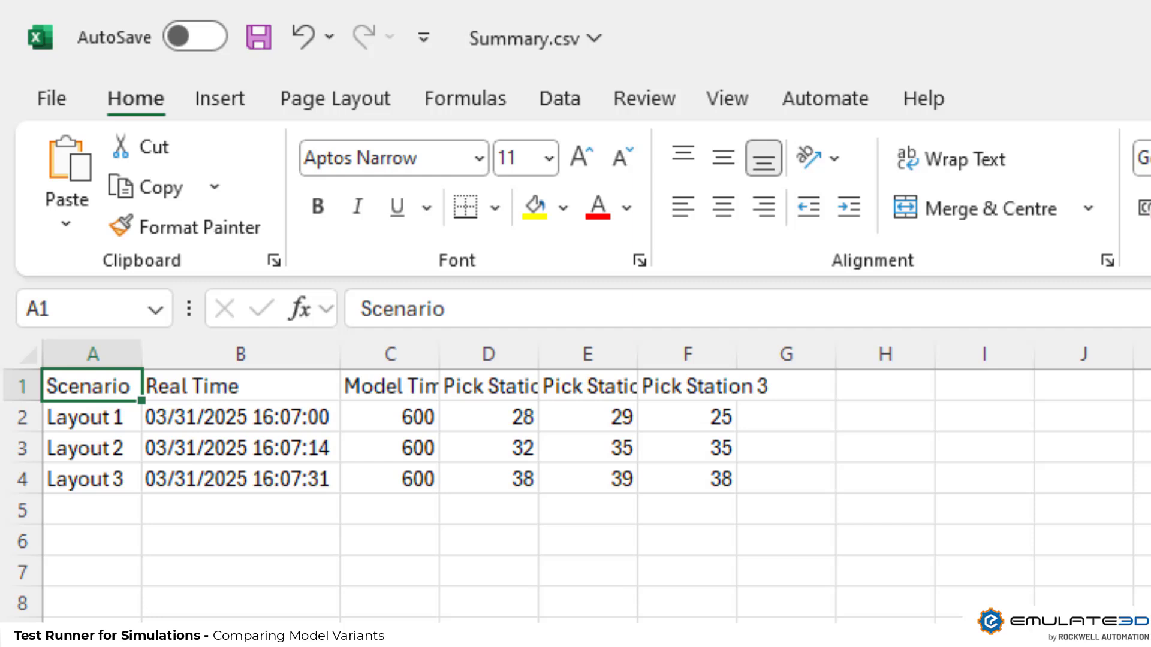
click(390, 644)
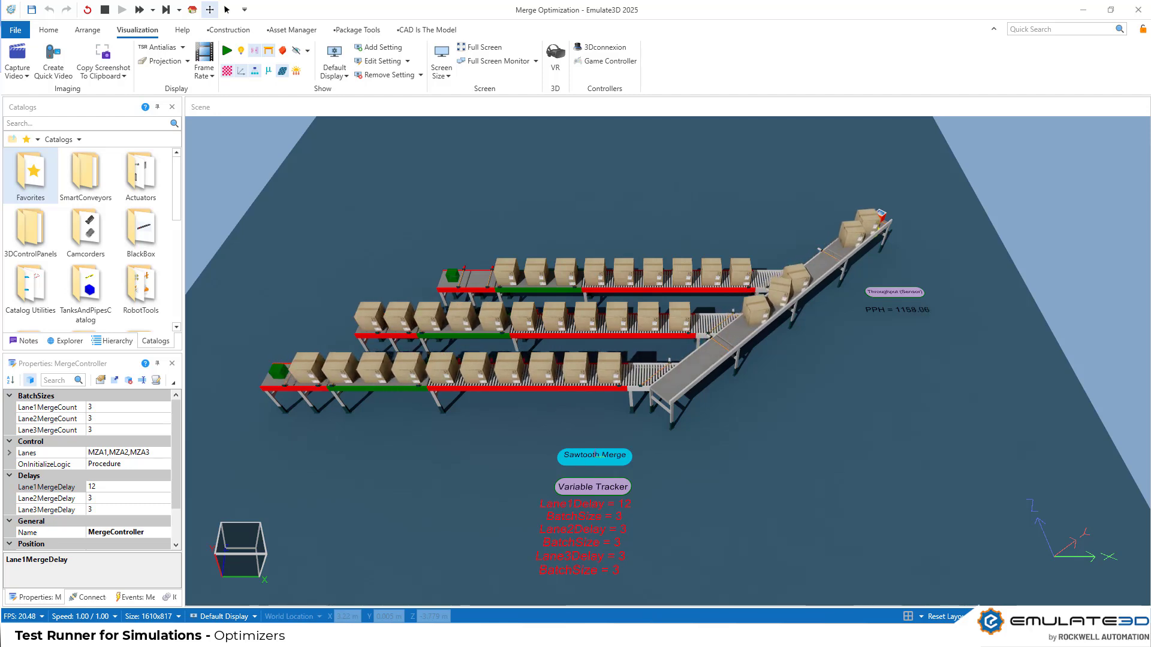
Step: Set the MergeController's Lane1MergeDelay to 5 and both Lane2MergeDelay and Lane3MergeDelay to 0
click(96, 487)
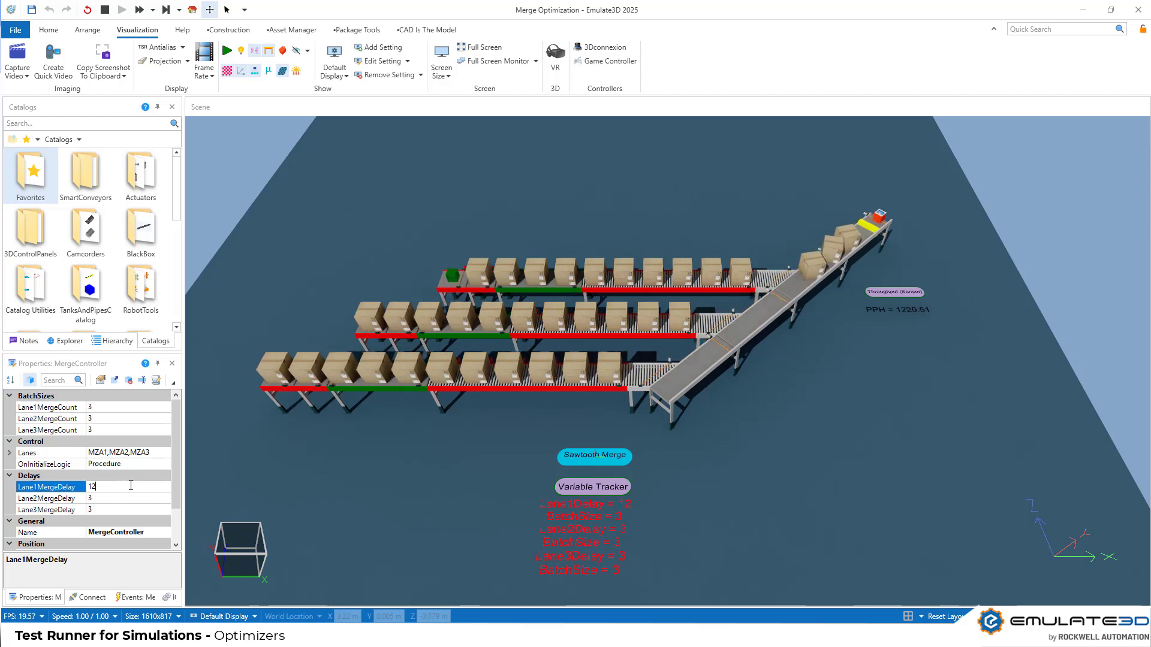
text(5)
click(99, 499)
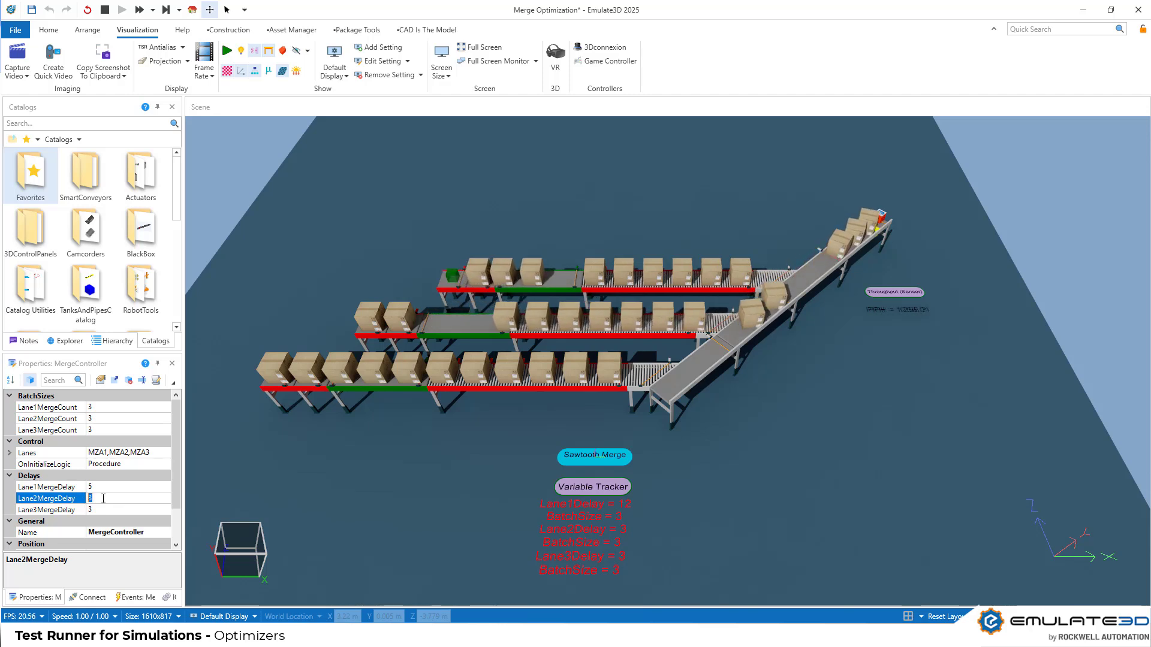
text(0)
click(99, 510)
text(0)
click(106, 488)
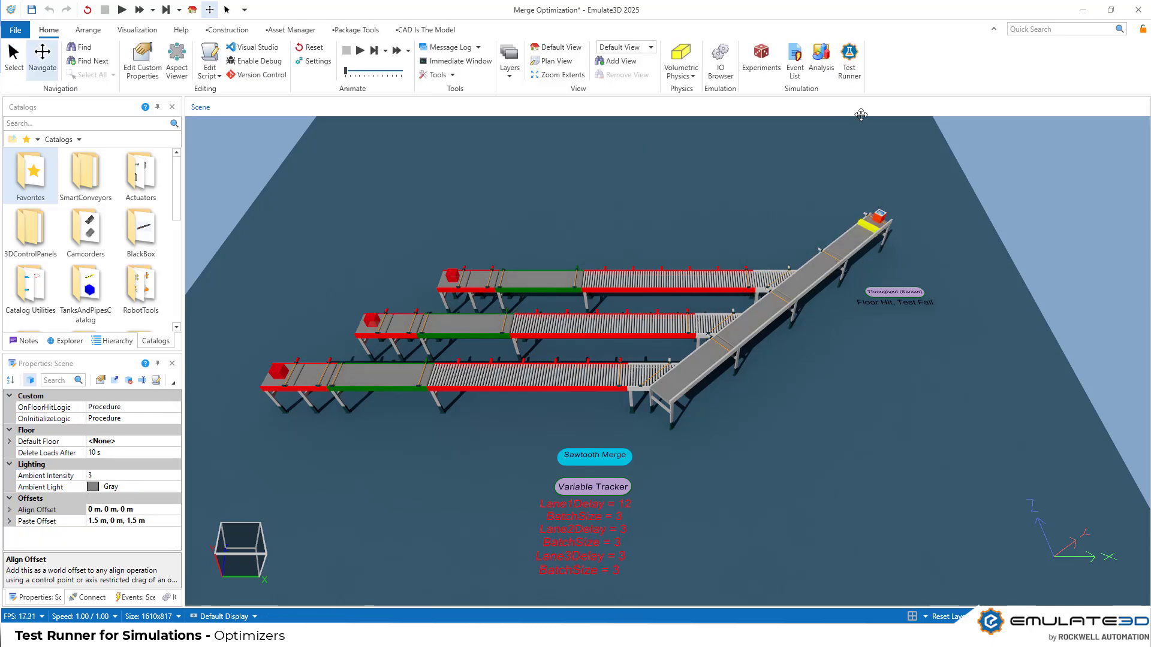
Step: Create a new optimizer in Test Runner for Merge Optimization.demo3d and set its model duration per iteration to 120
click(850, 60)
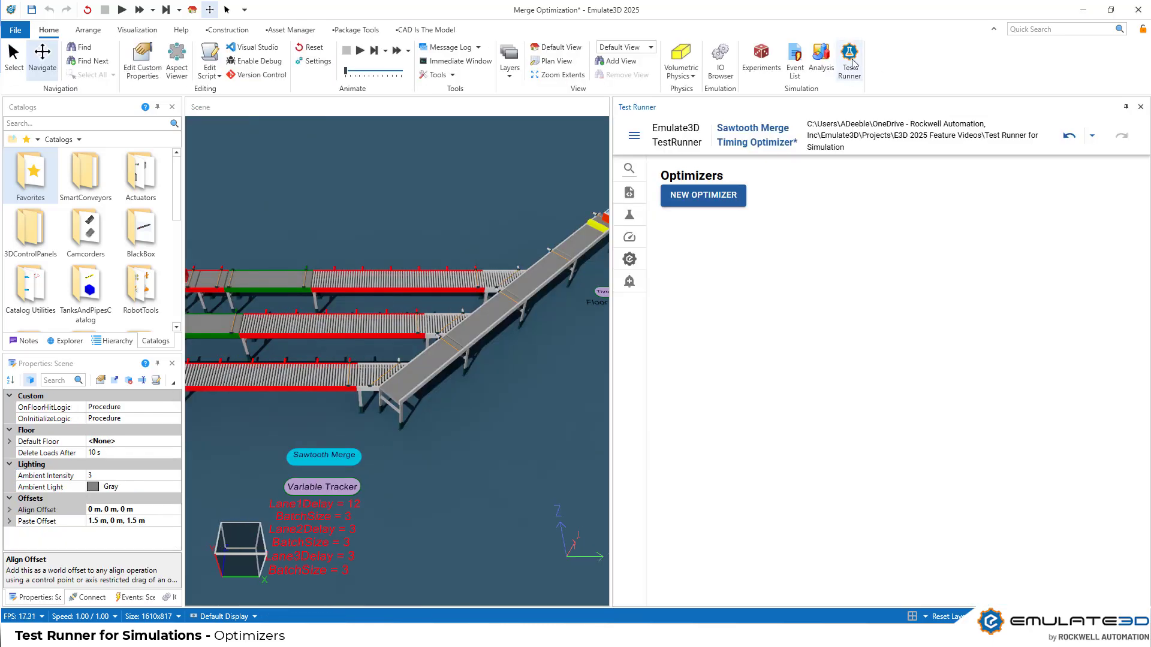
mouse_move(632, 217)
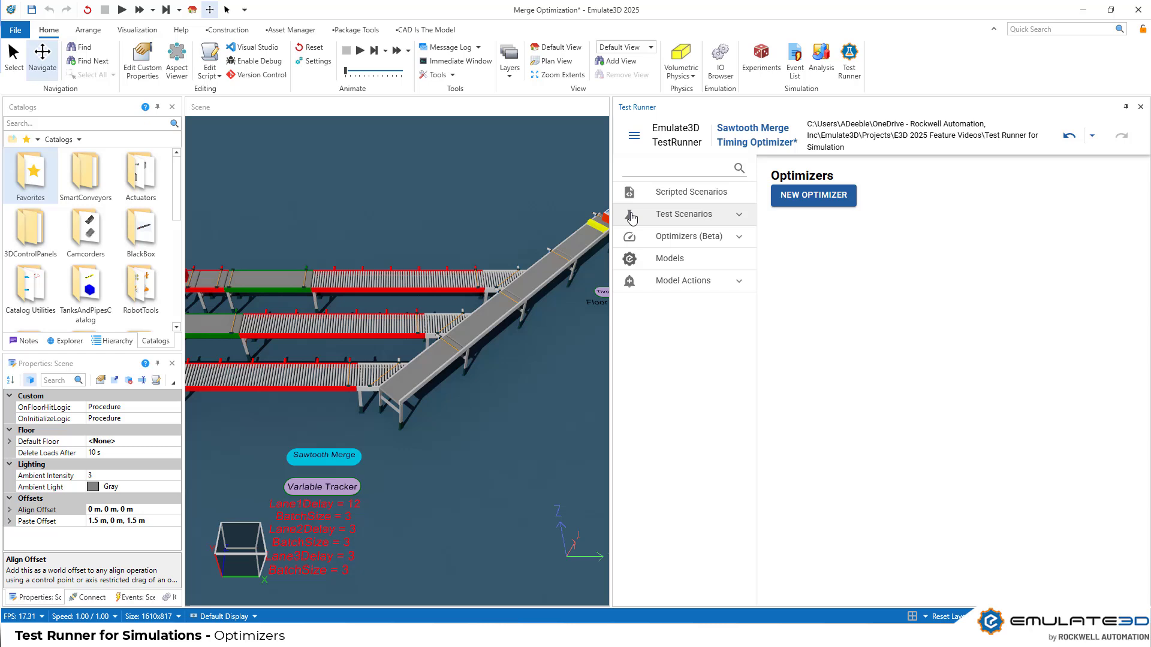
click(643, 238)
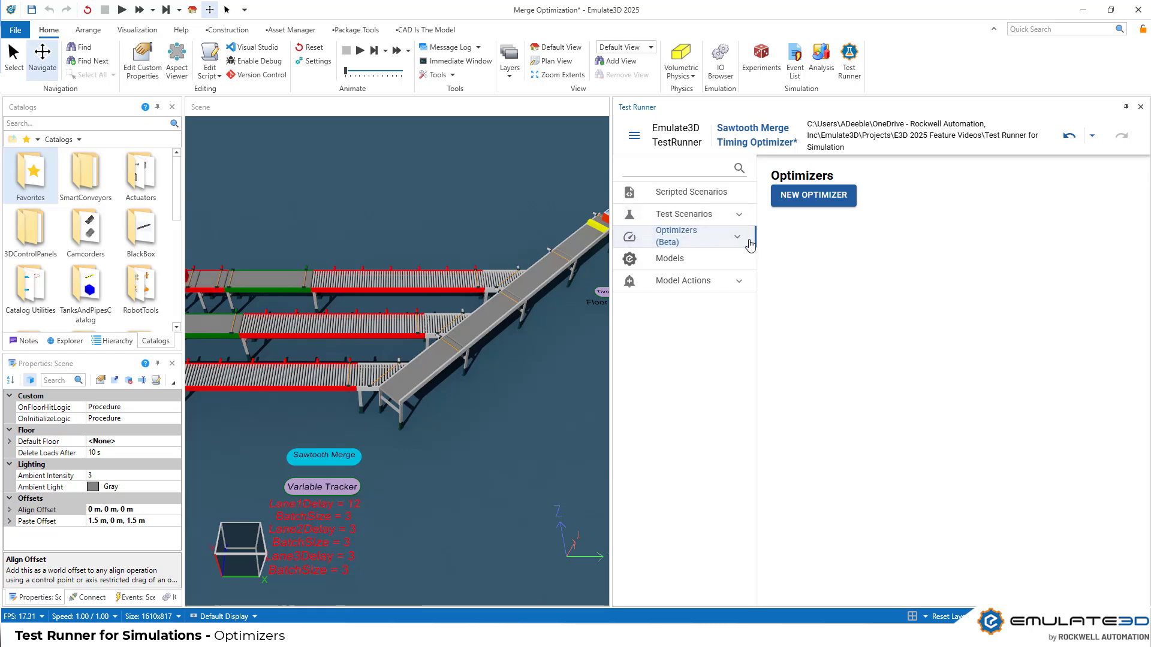
click(732, 198)
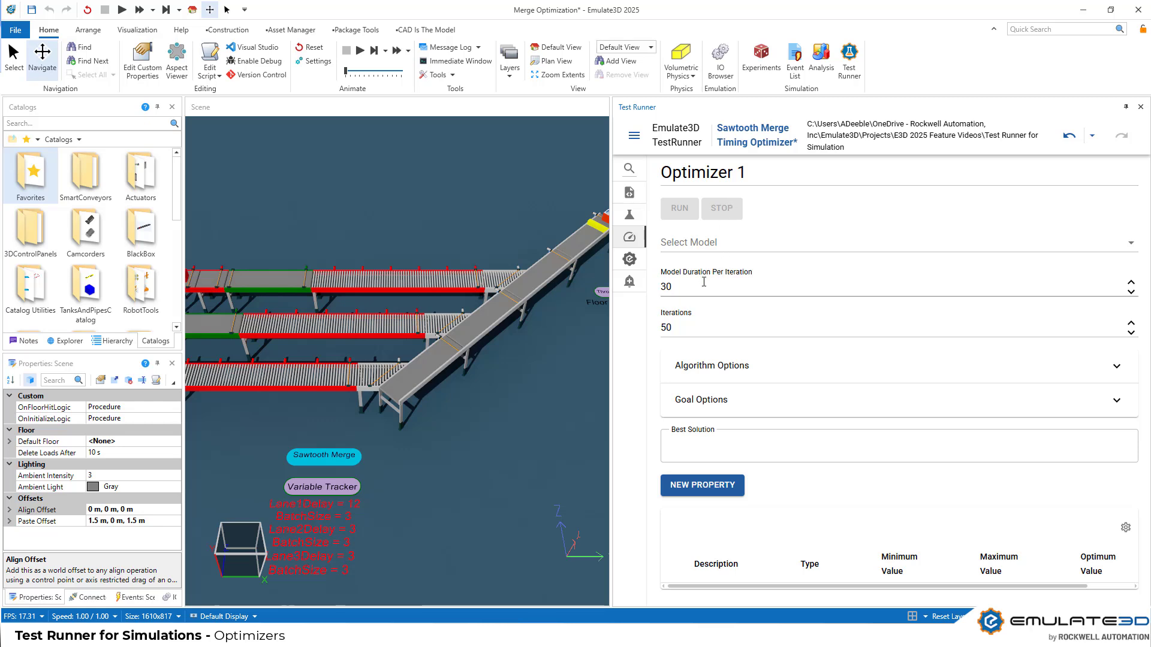
click(742, 247)
click(745, 239)
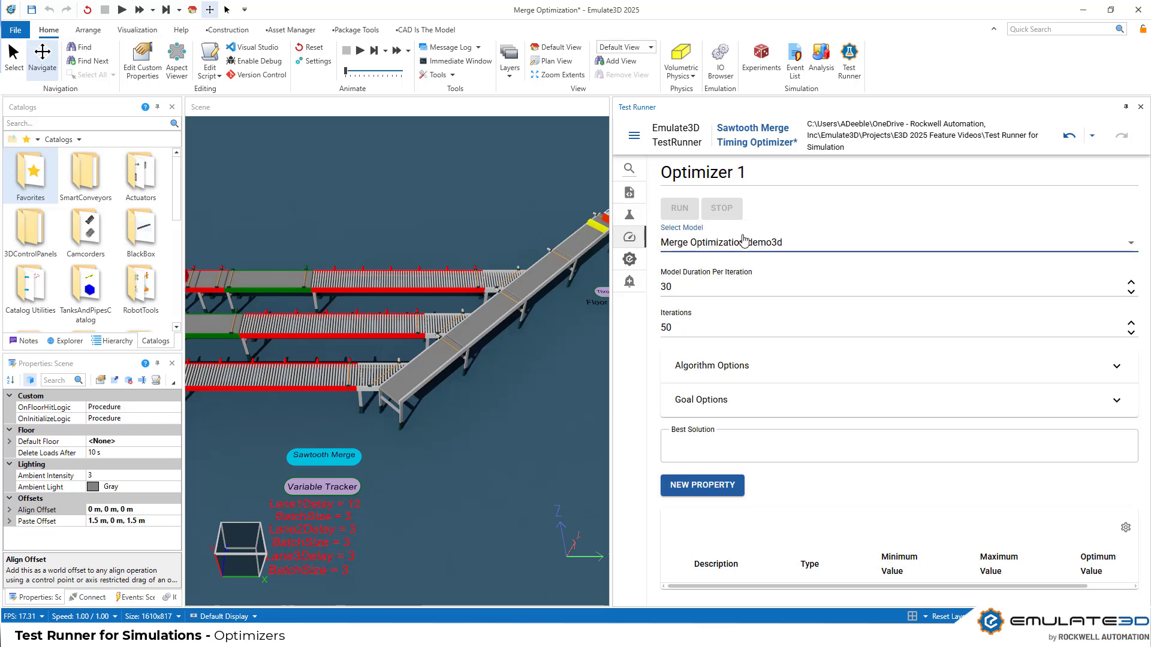
click(727, 282)
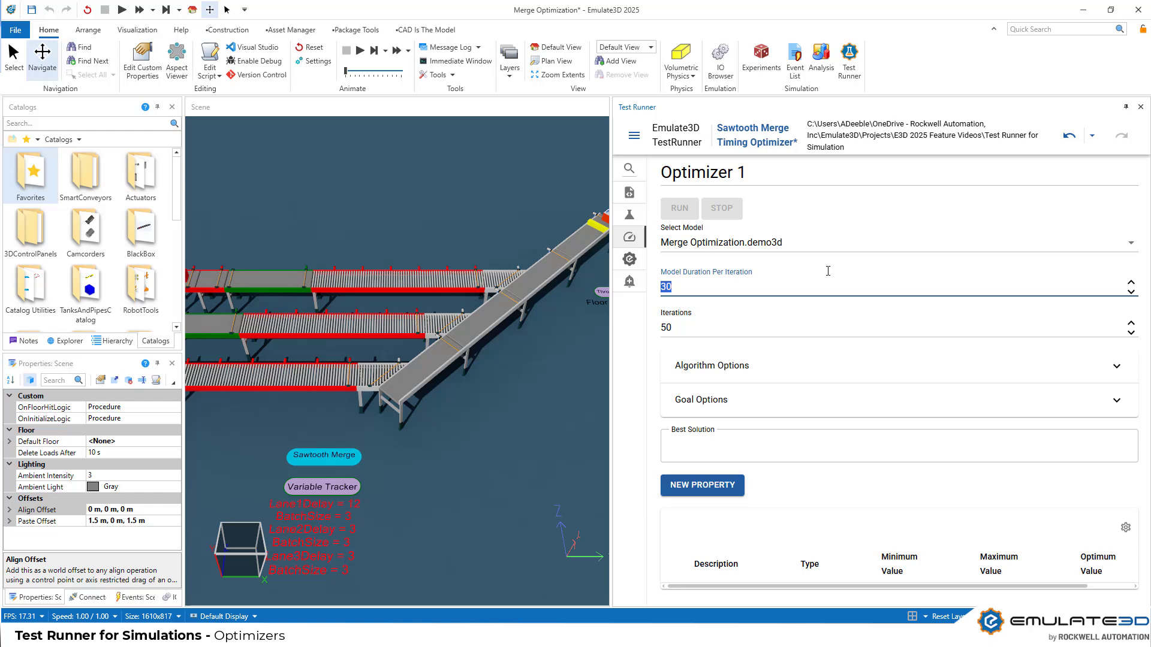
text(12)
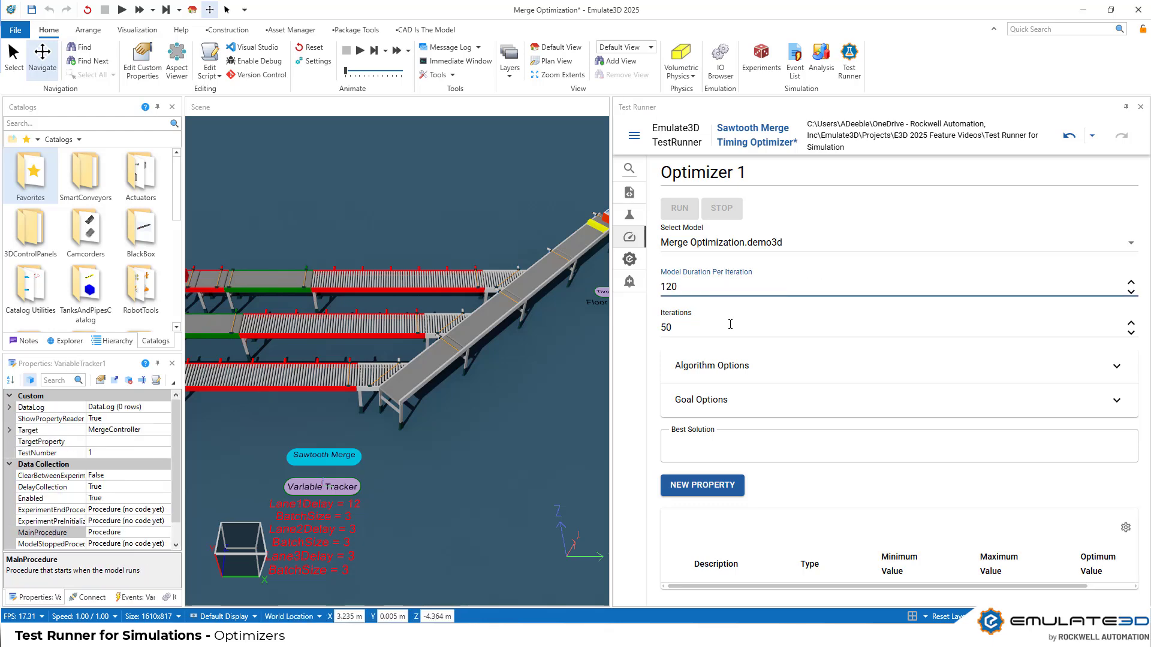
Step: Select Genetic as the optimizer's algorithm and review its parameters
click(741, 364)
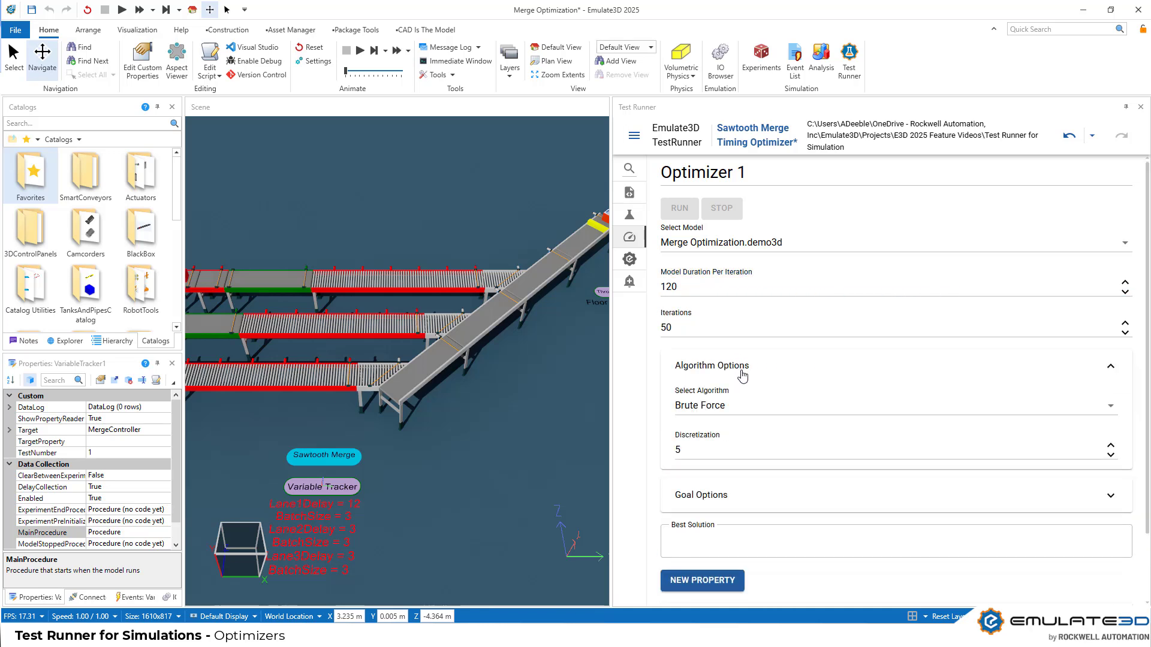
click(751, 405)
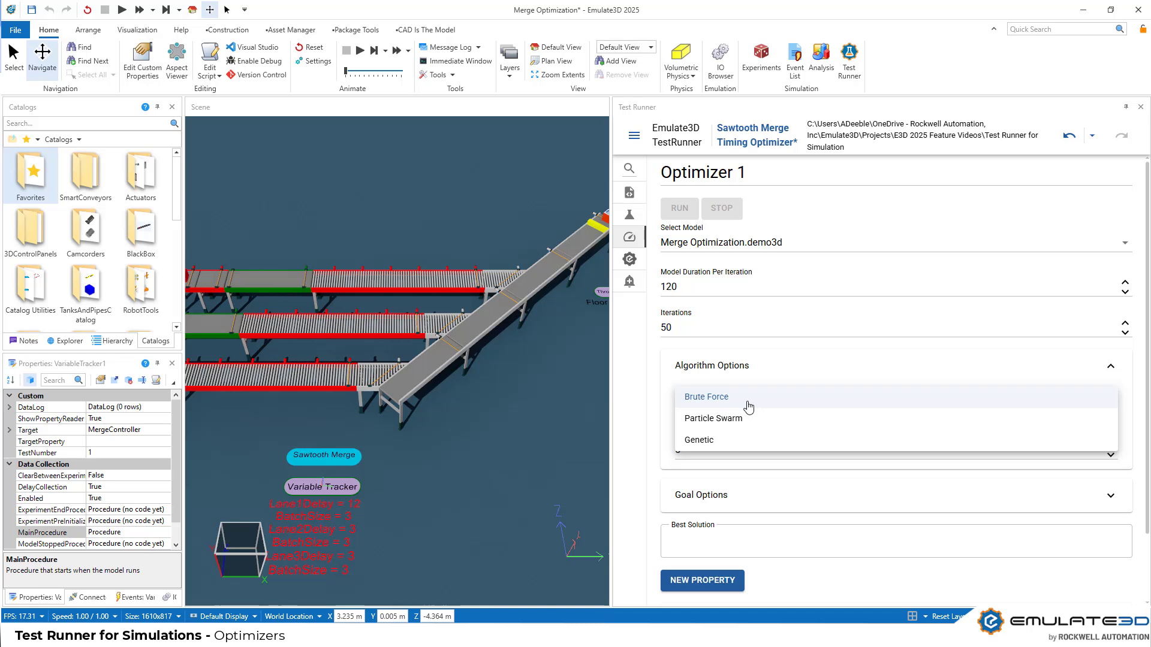
click(710, 444)
scroll(688, 265, down, 1)
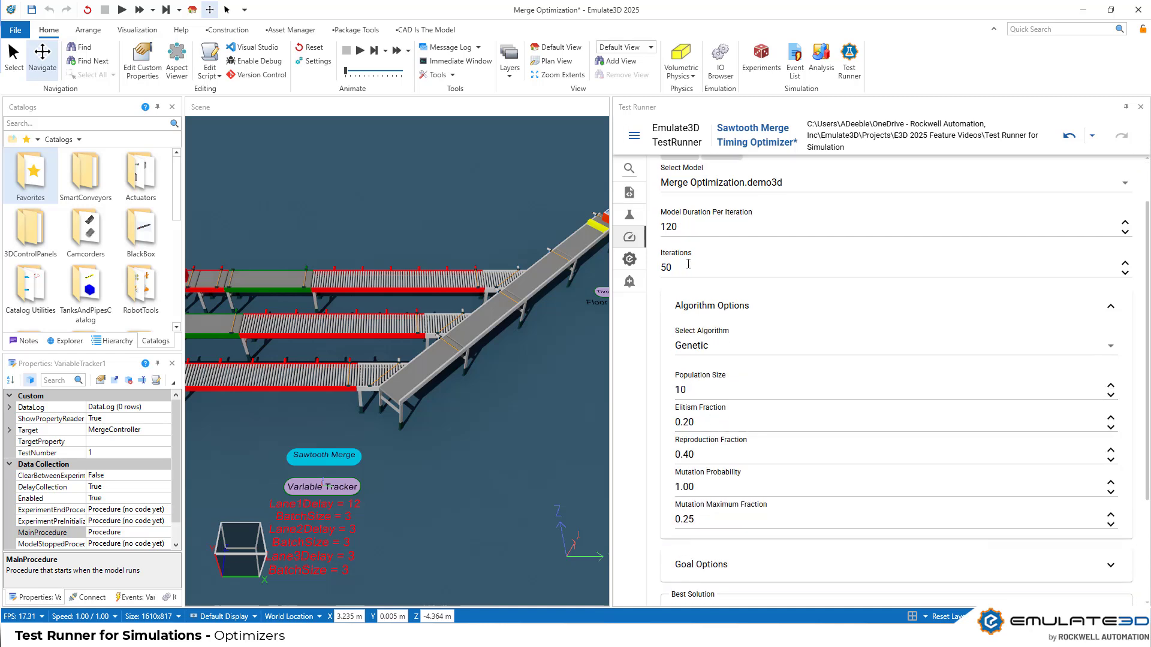
Step: Set the optimizer's iterations to 5 and define its goal as the DataCollector visual's Throughput property
drag(688, 264, 661, 267)
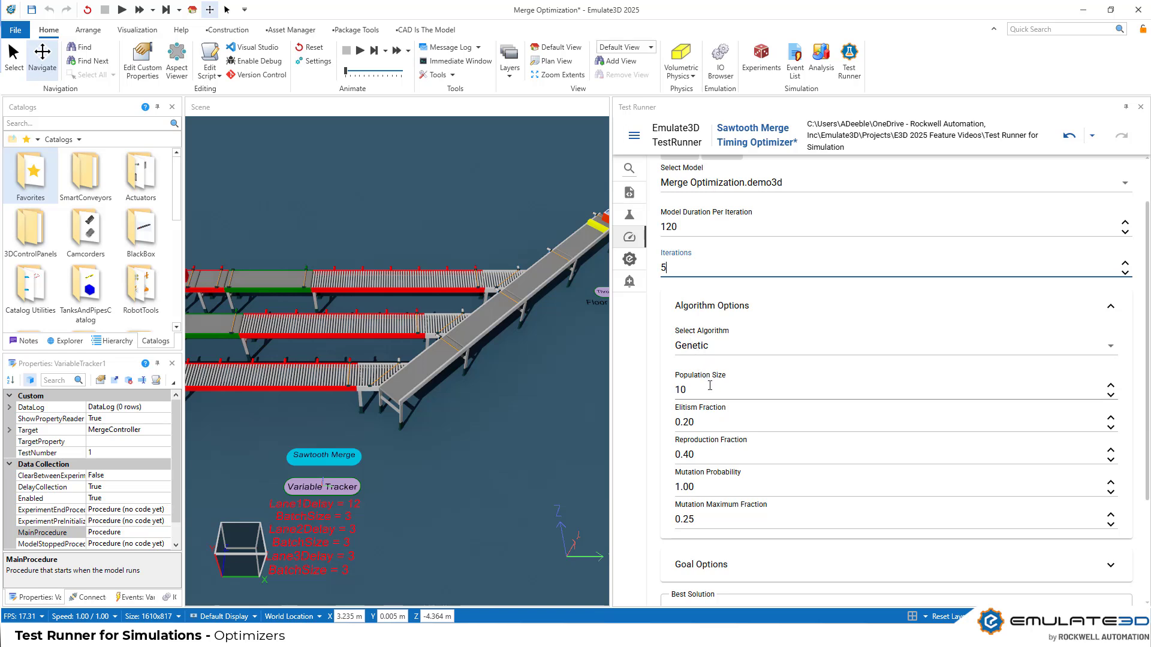
scroll(710, 387, down, 5)
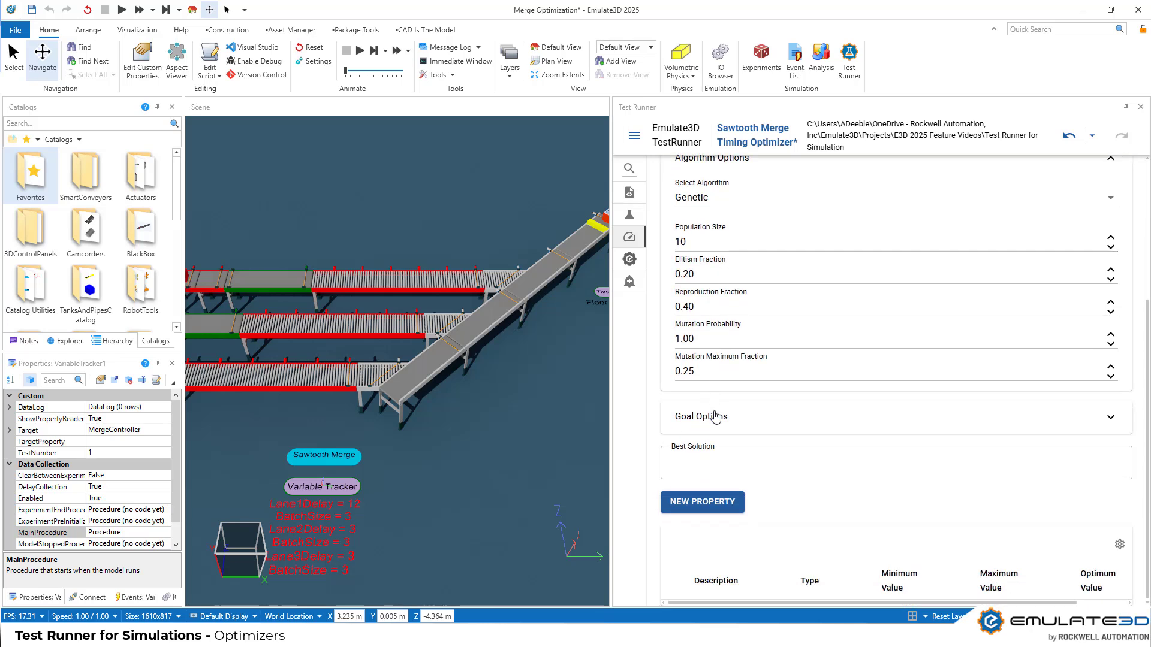
click(715, 417)
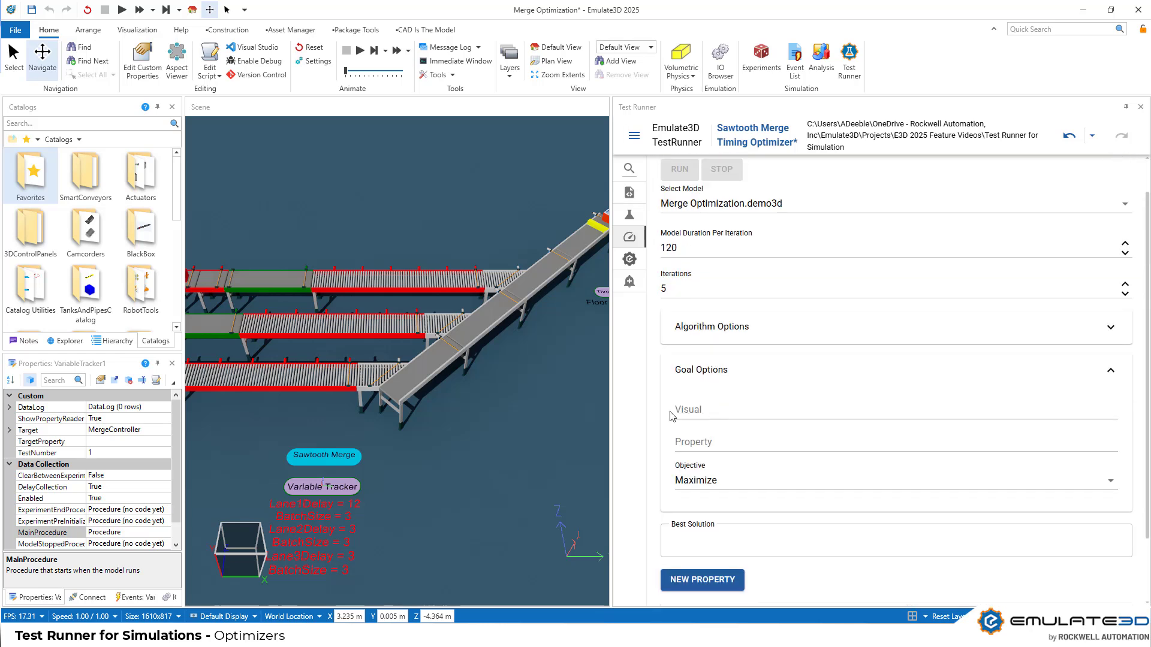
click(586, 298)
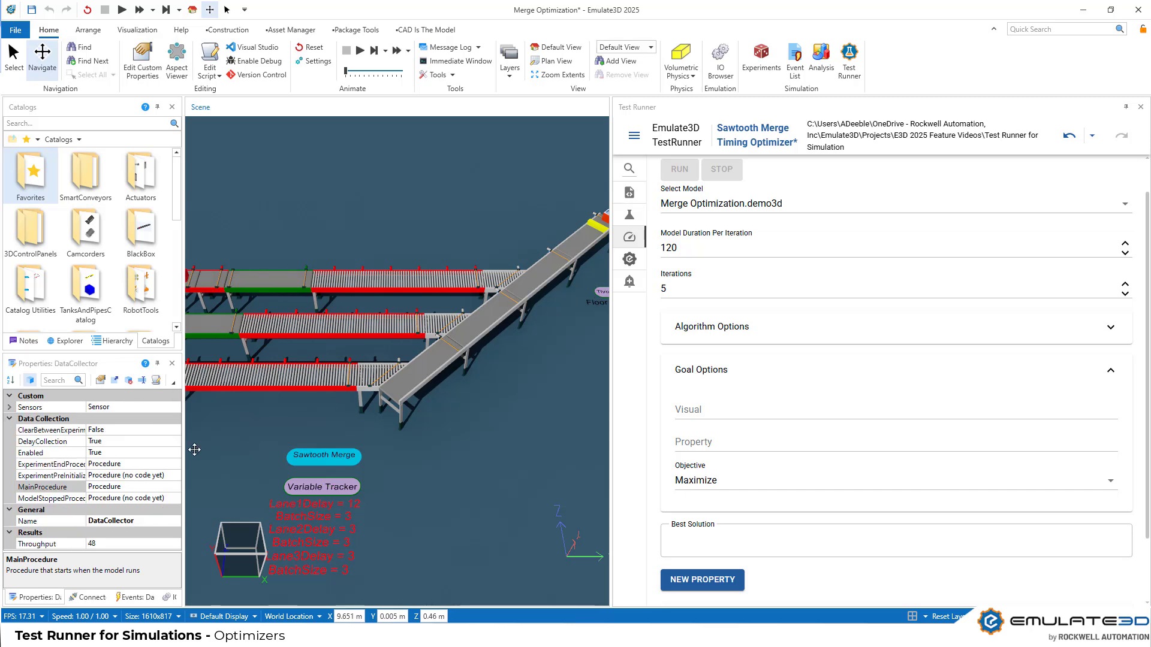
click(721, 408)
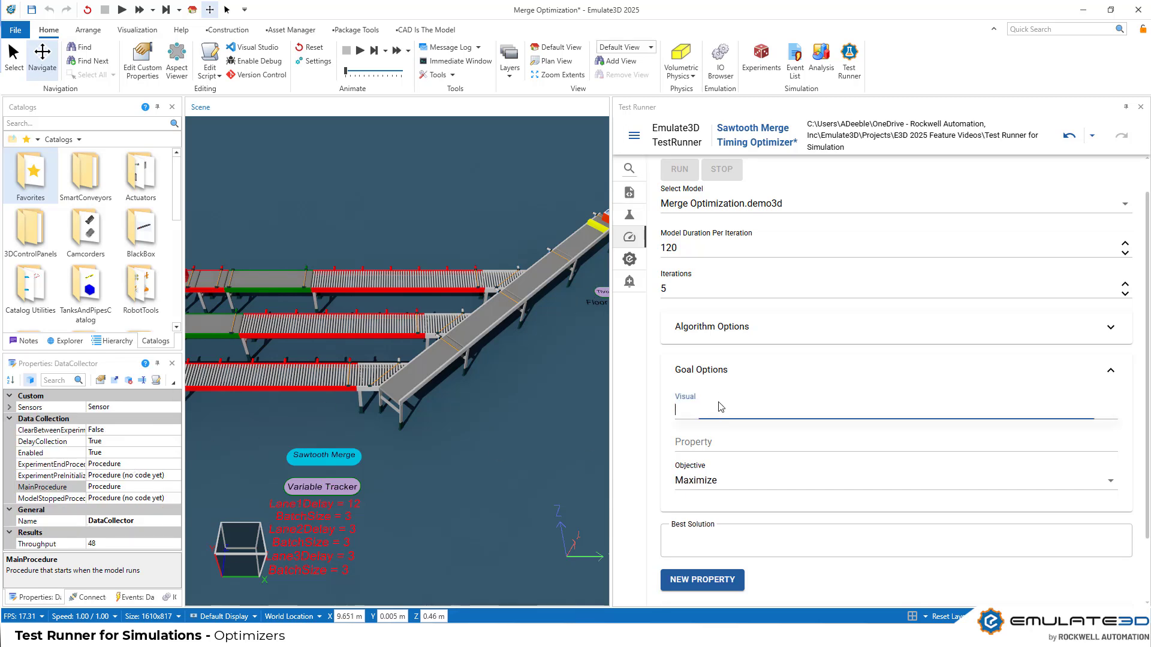
text(Dat)
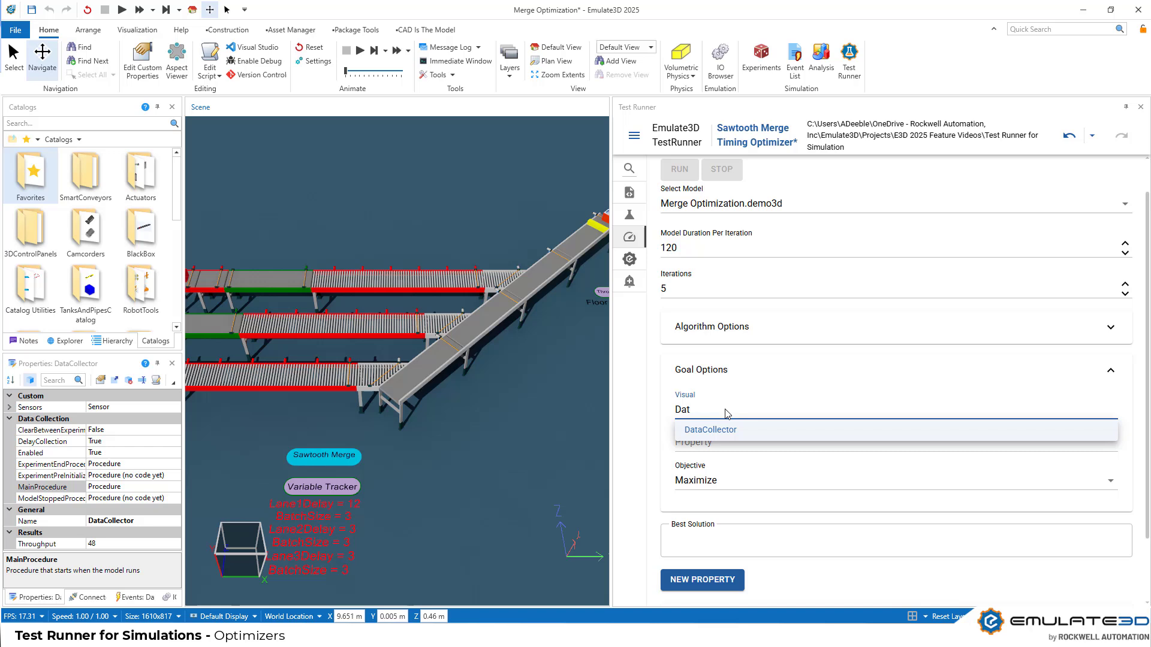
click(743, 429)
click(733, 441)
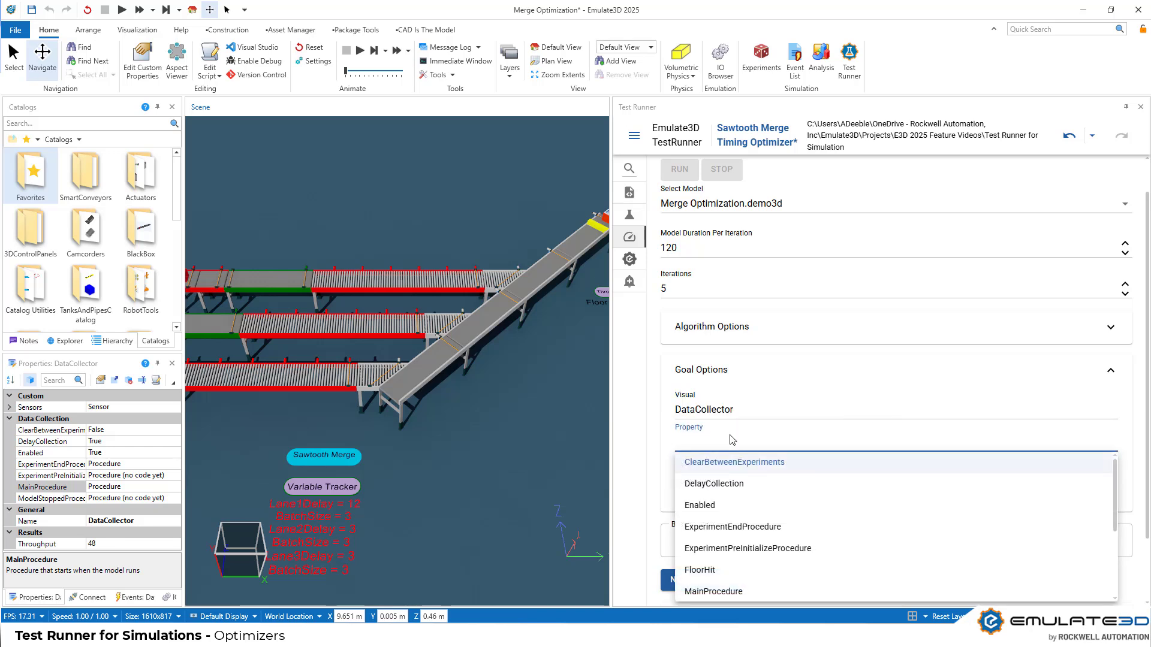
text(Thr)
click(706, 463)
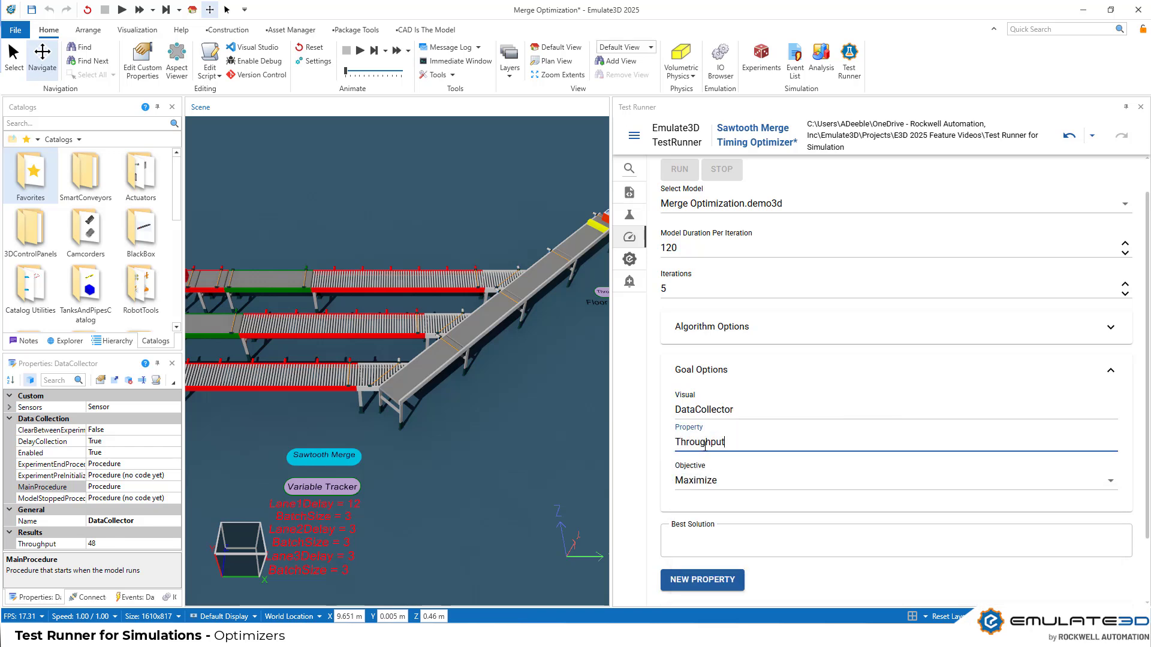
Step: Add MergeController's Lane1MergeDelay as a Float optimizer property with a minimum of 5 and a maximum of 15
scroll(761, 453, down, 2)
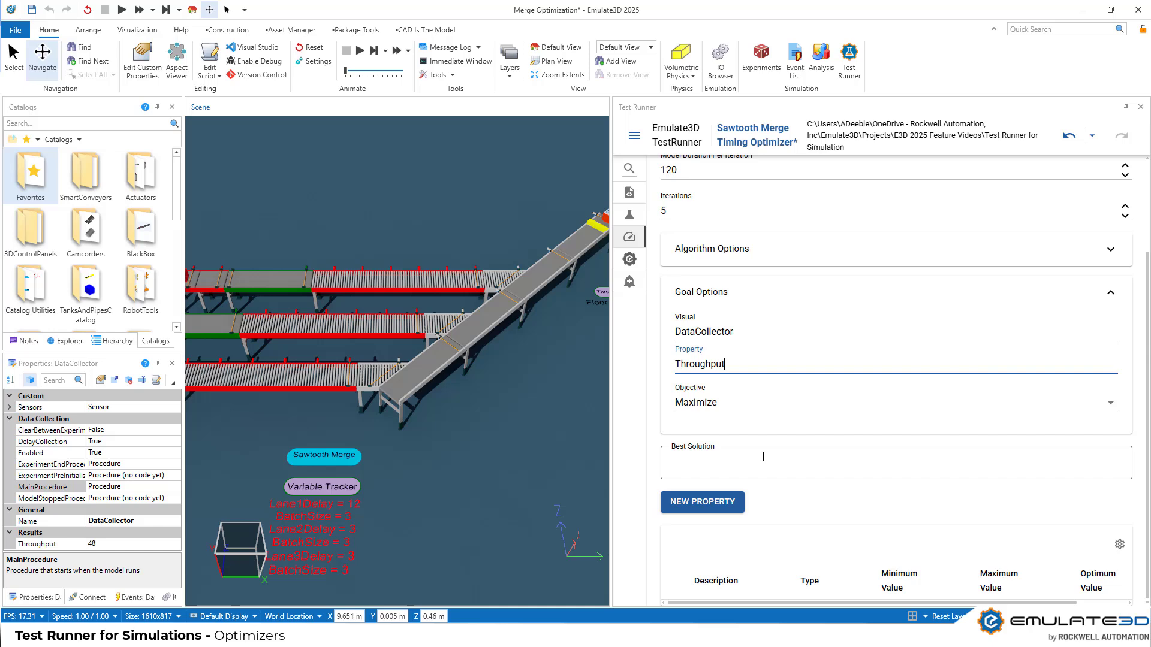
click(843, 503)
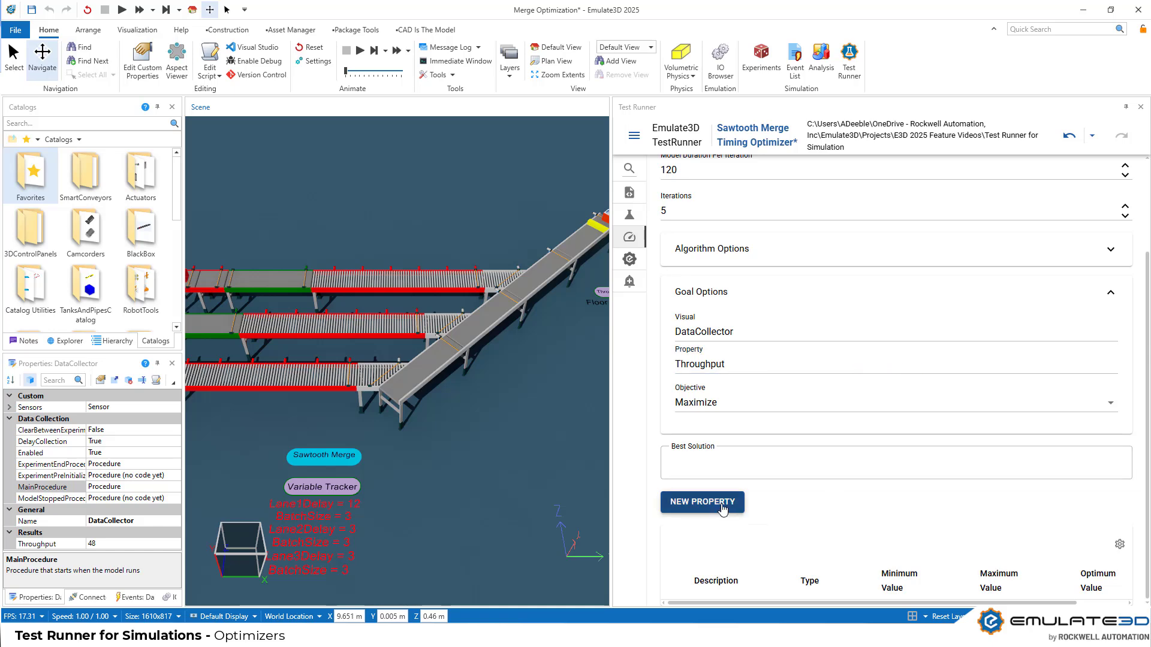
click(702, 503)
text(Mer)
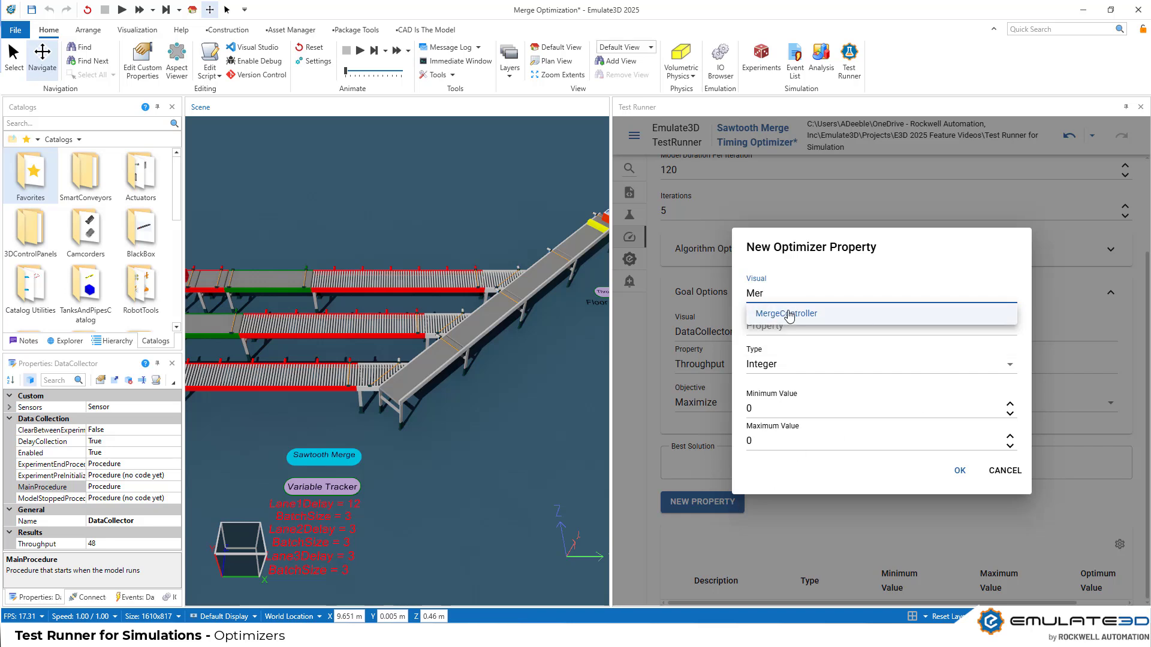
click(789, 314)
click(789, 327)
text(La)
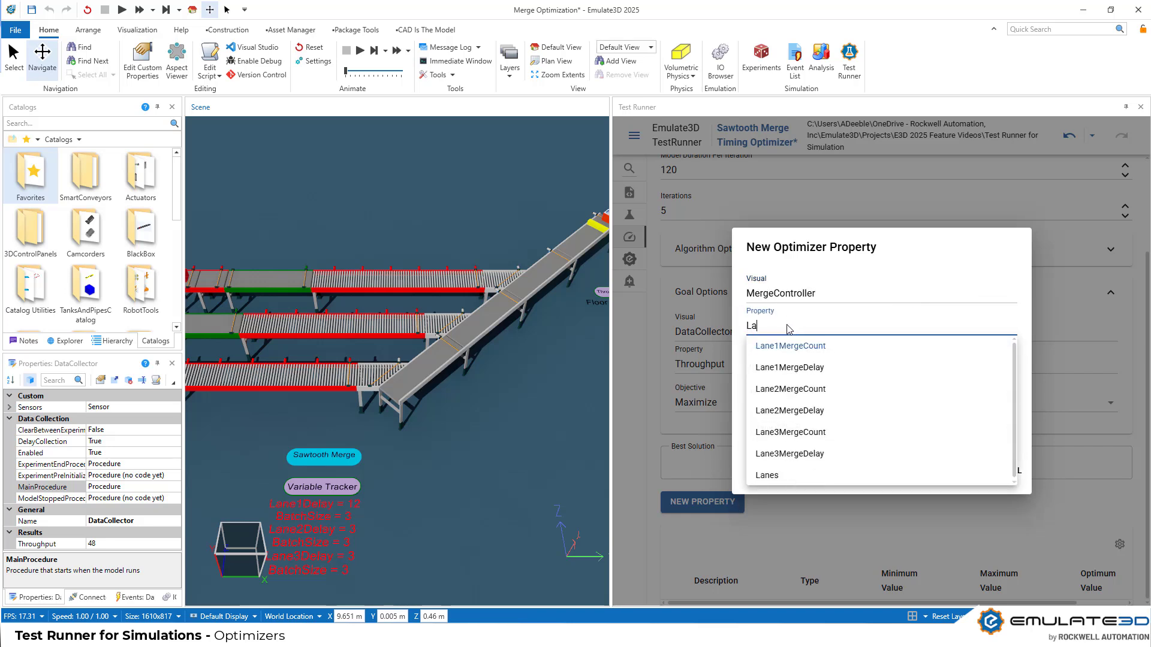
text(ne)
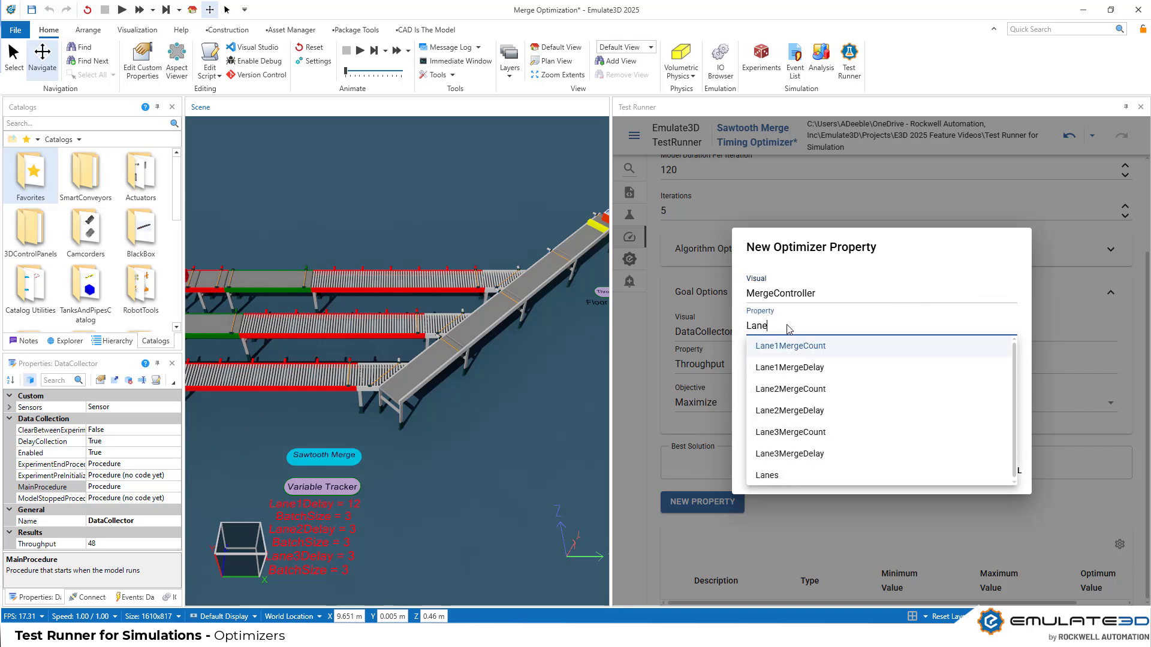
click(854, 370)
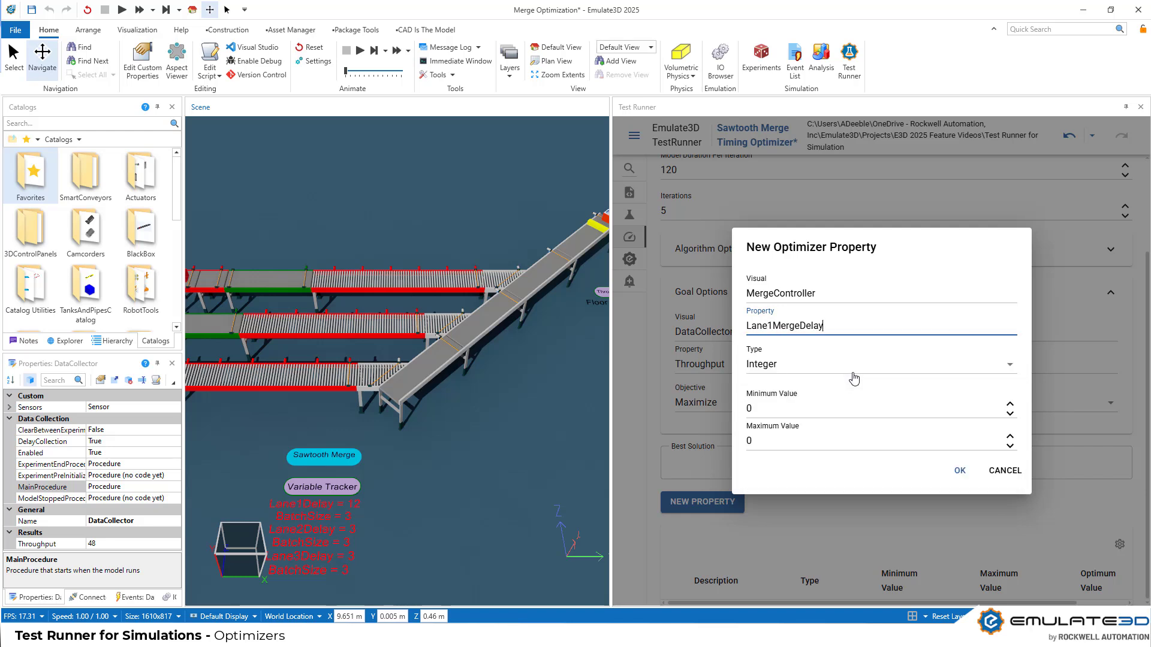
click(854, 374)
click(805, 396)
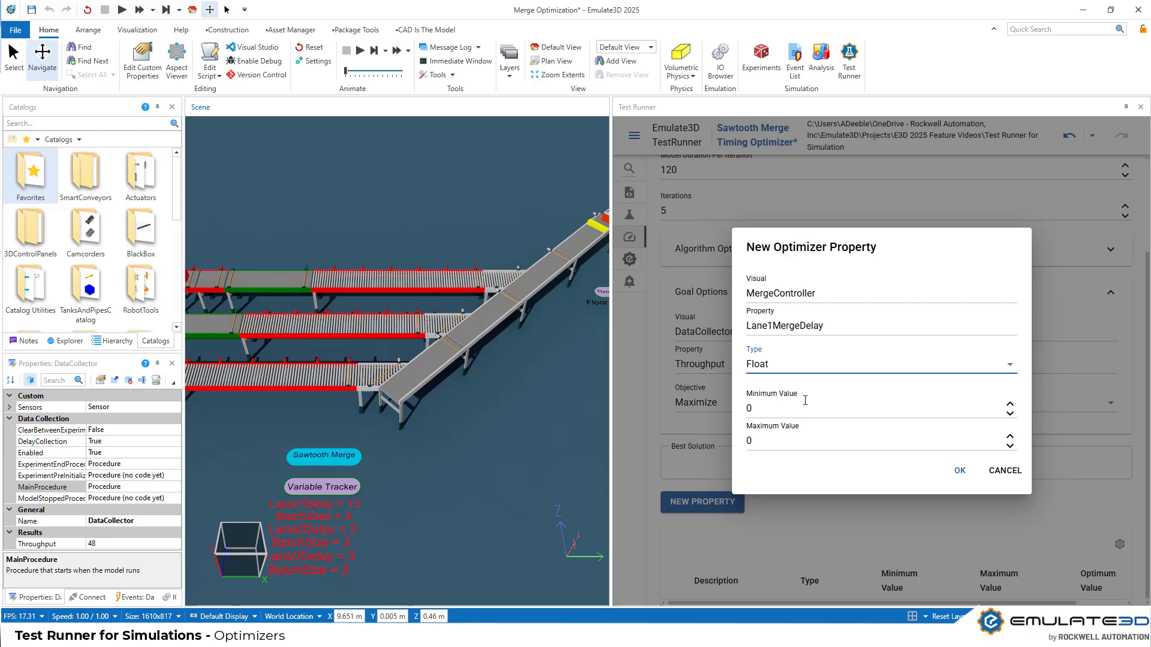
click(790, 412)
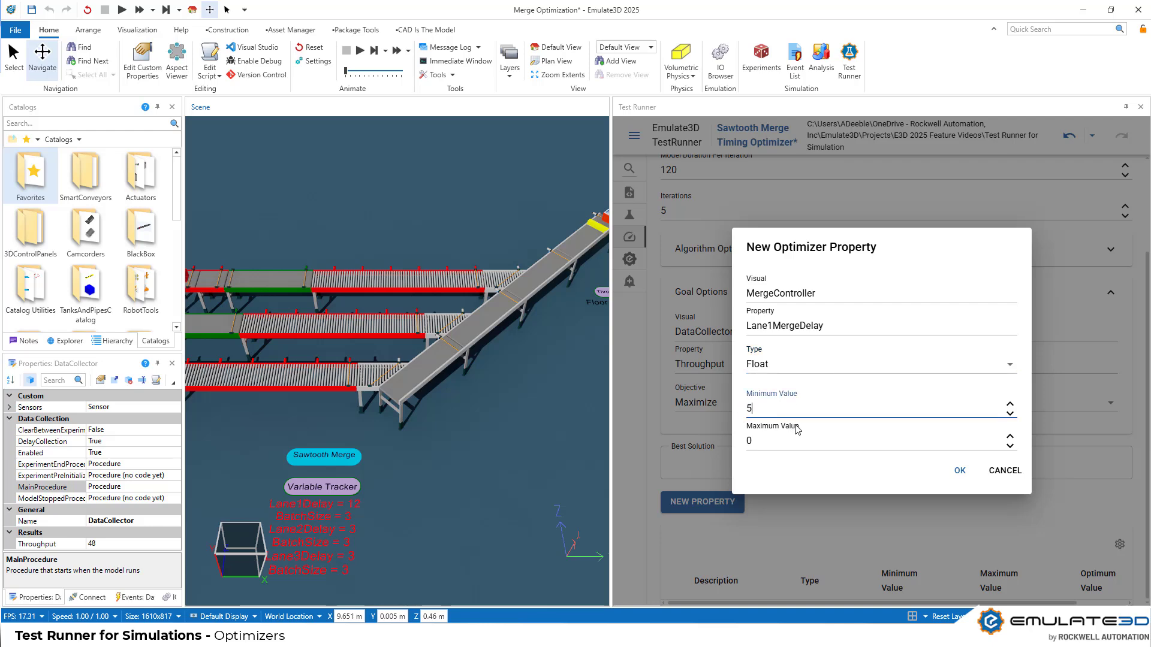
key(Tab)
click(953, 471)
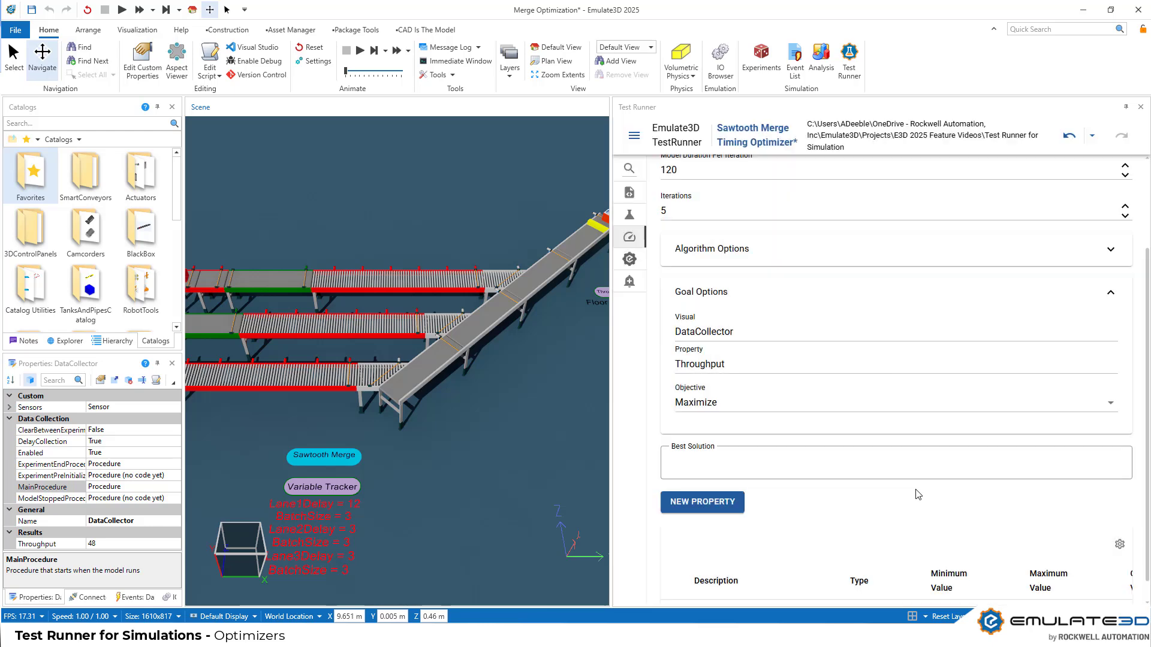
Step: Add MergeController's Lane2MergeDelay as a Float optimizer property ranging from 0 to 5
click(743, 479)
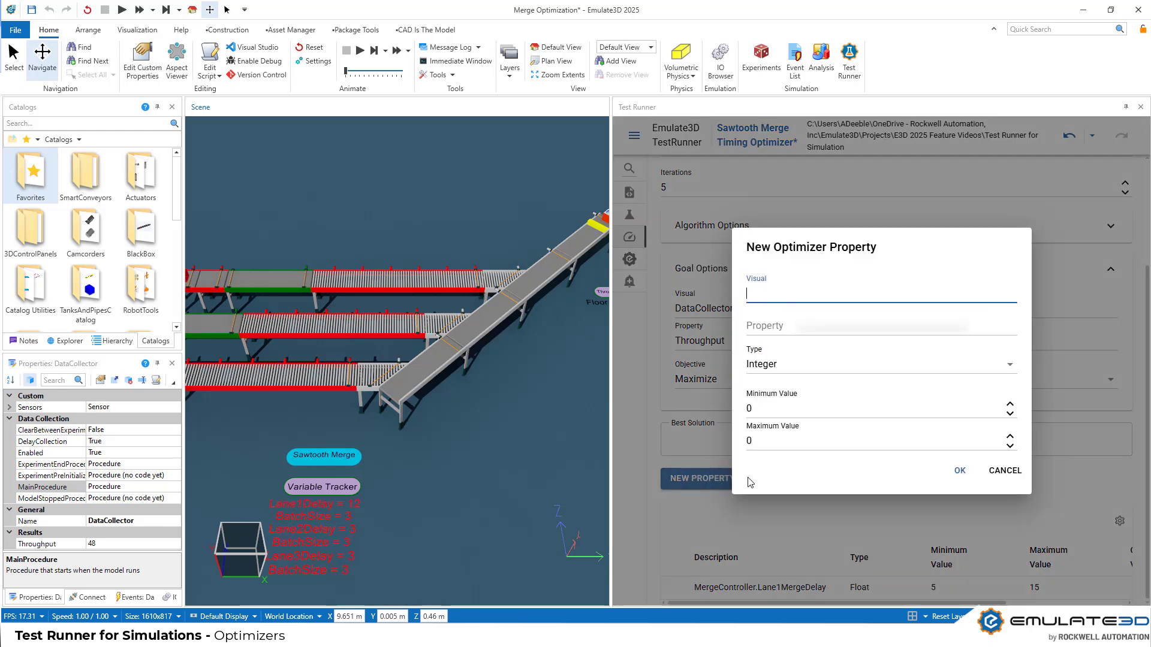
text(m)
click(812, 358)
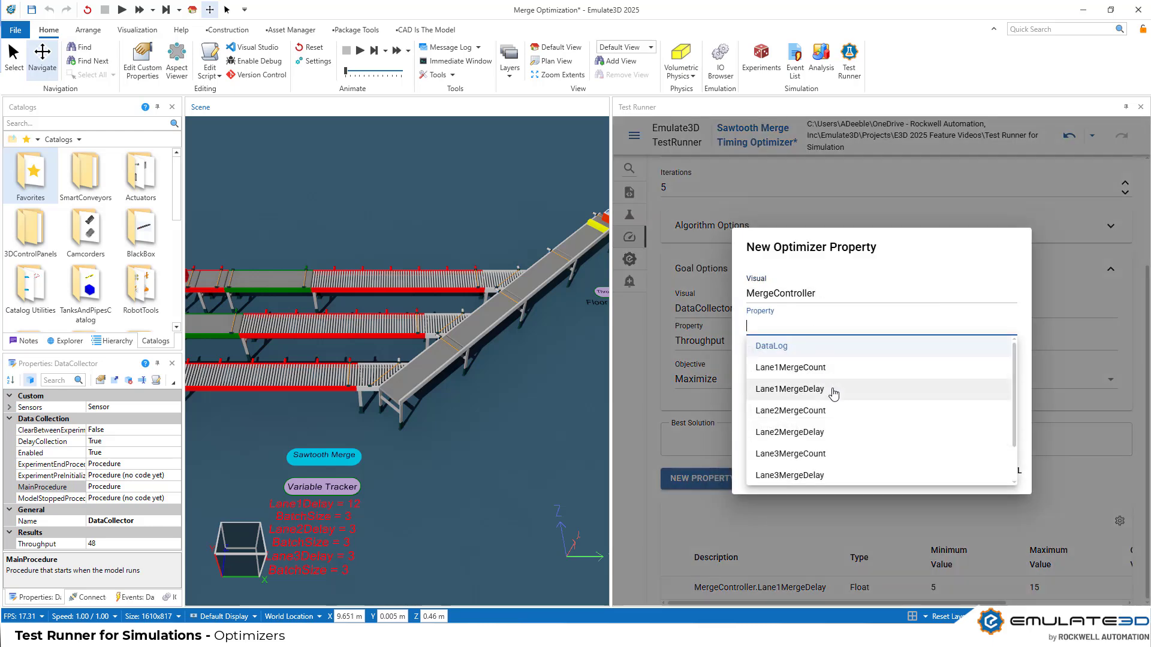
click(836, 433)
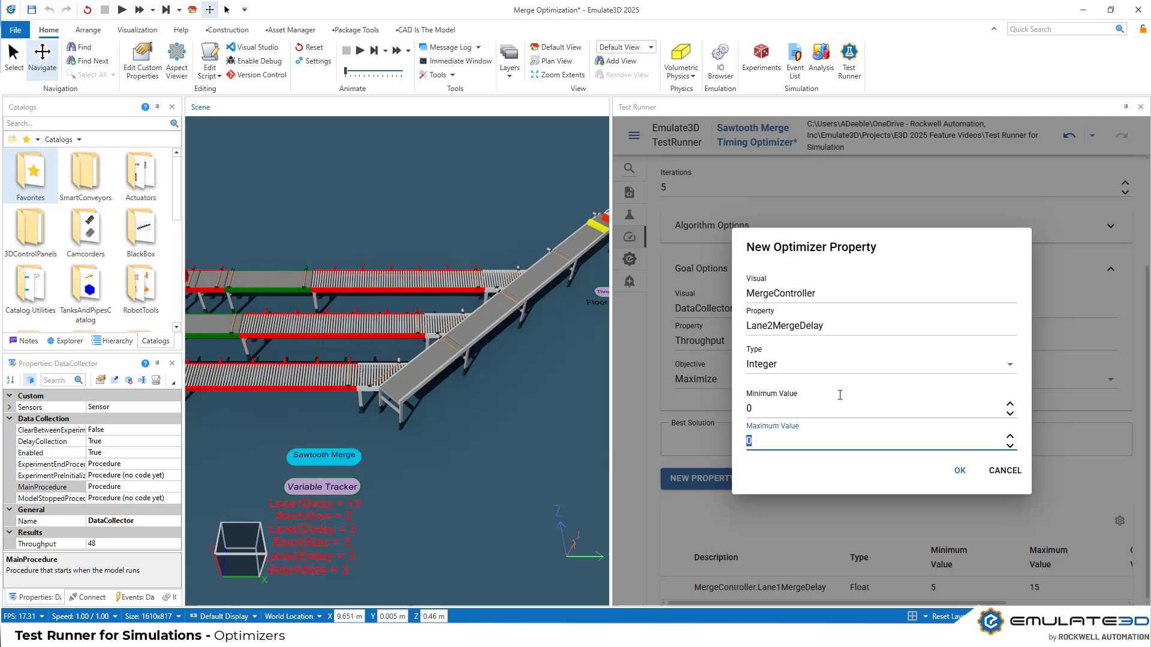
click(839, 364)
click(794, 399)
click(960, 471)
Step: Add MergeController's Lane3MergeDelay as a Float optimizer property ranging from 0 to 5
click(698, 477)
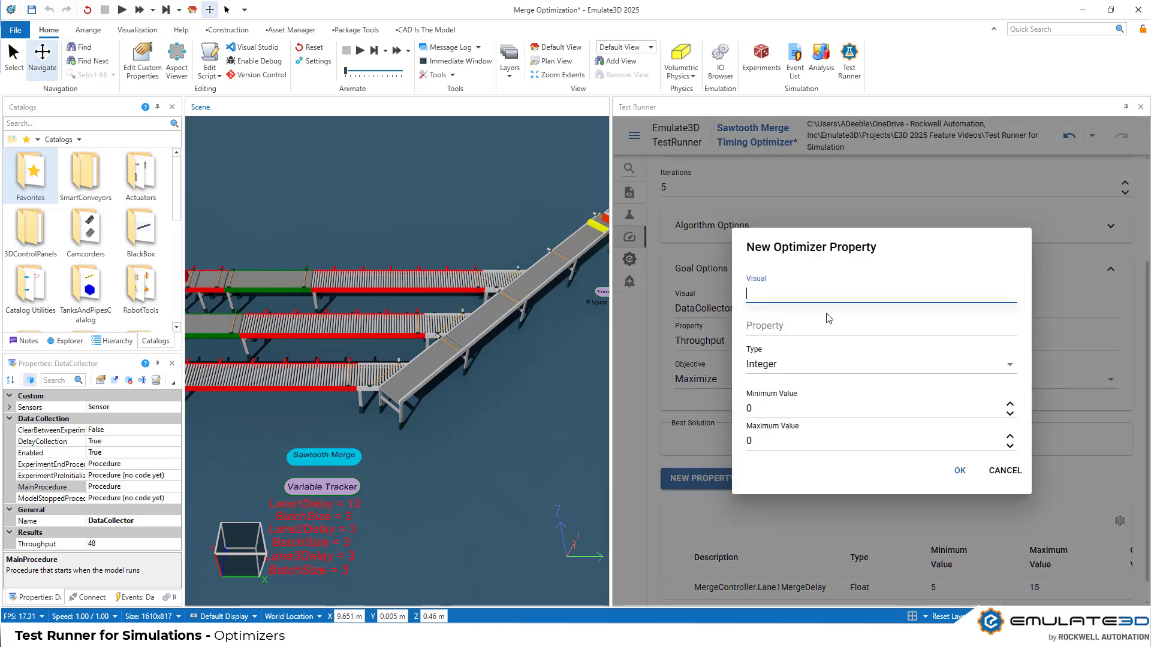
click(832, 306)
click(806, 357)
click(833, 326)
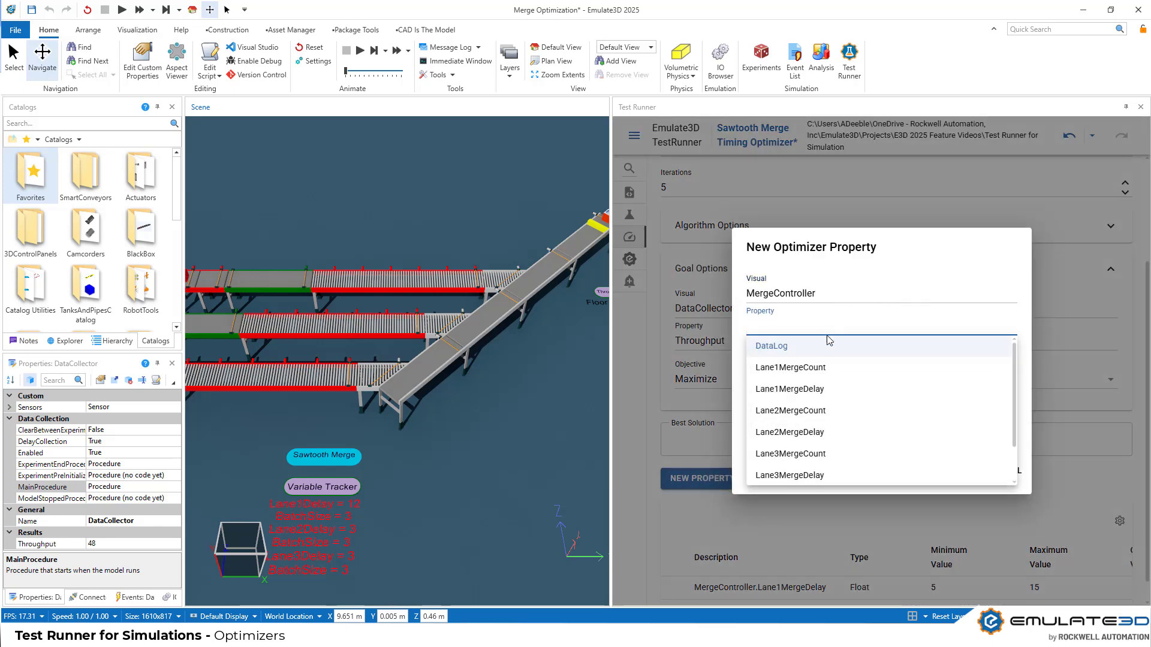
click(827, 476)
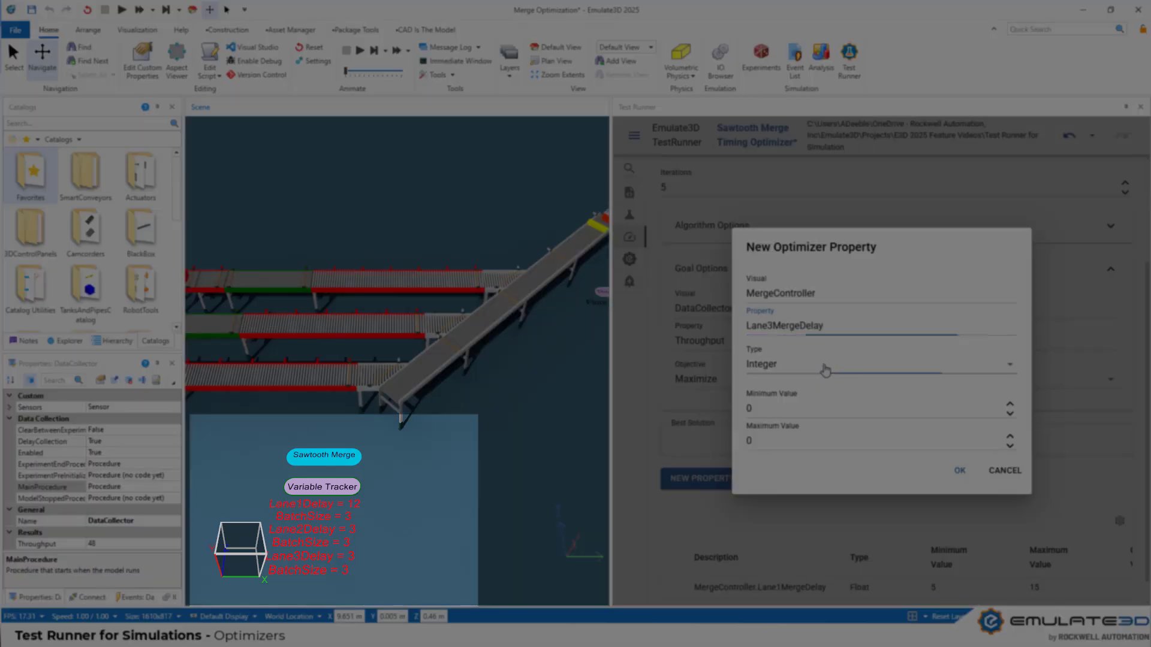
click(825, 368)
click(791, 401)
click(808, 445)
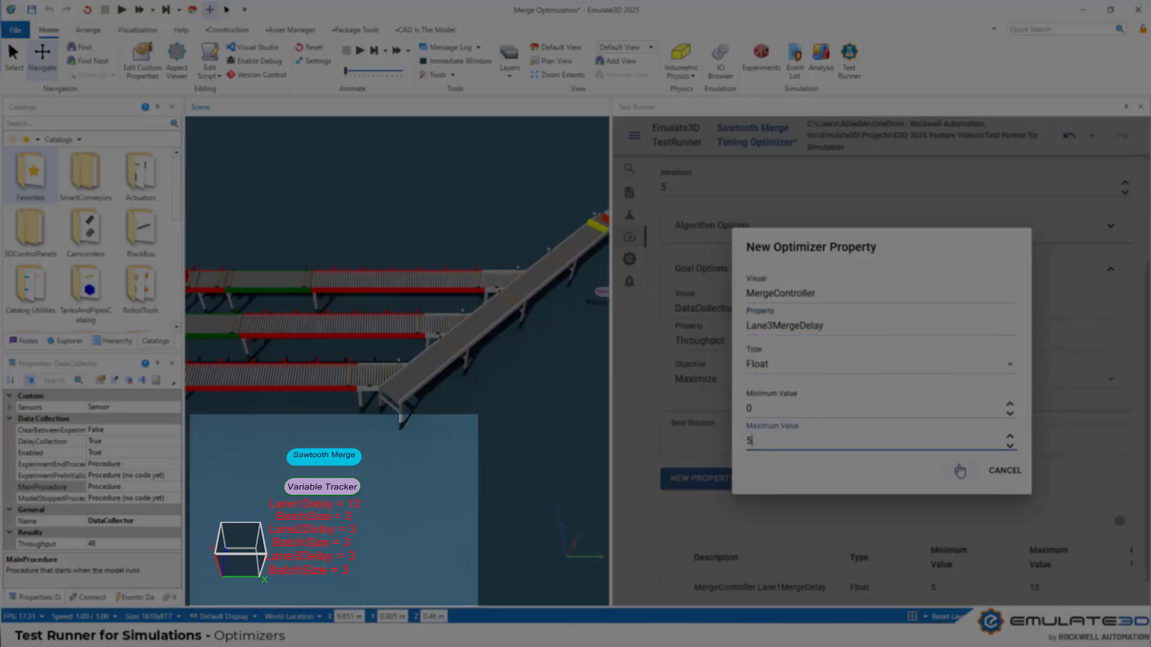
click(959, 471)
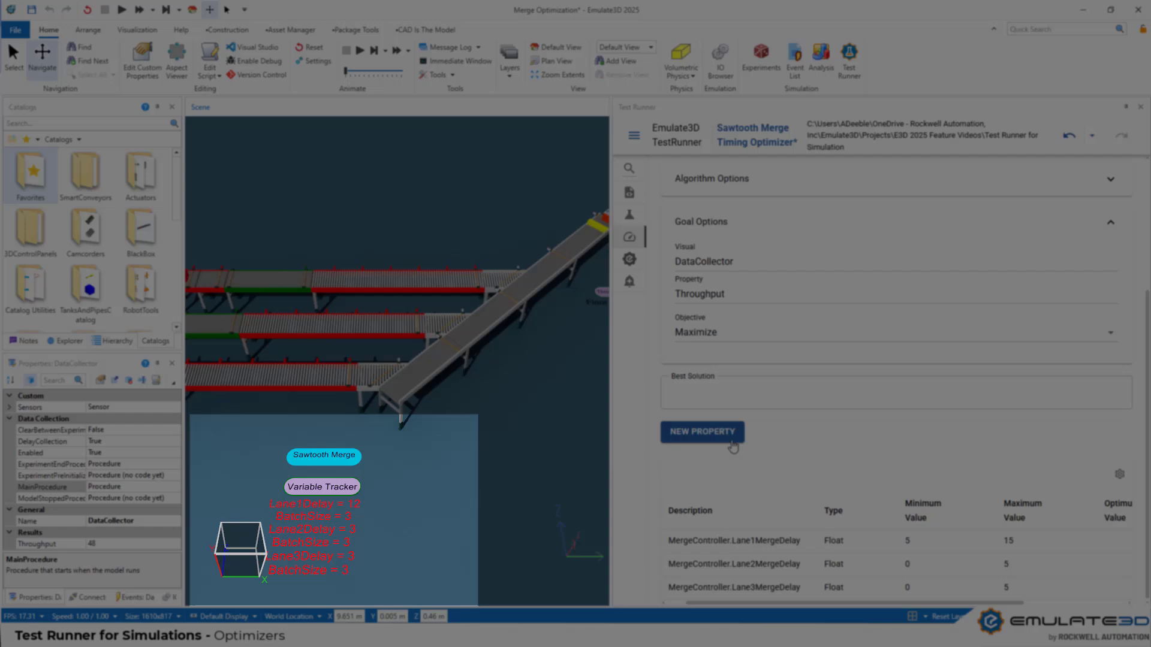
Step: Add MergeController's Lane1MergeCount as an Integer optimizer property with a minimum of 2 and a maximum of 6
click(713, 432)
text(Merg)
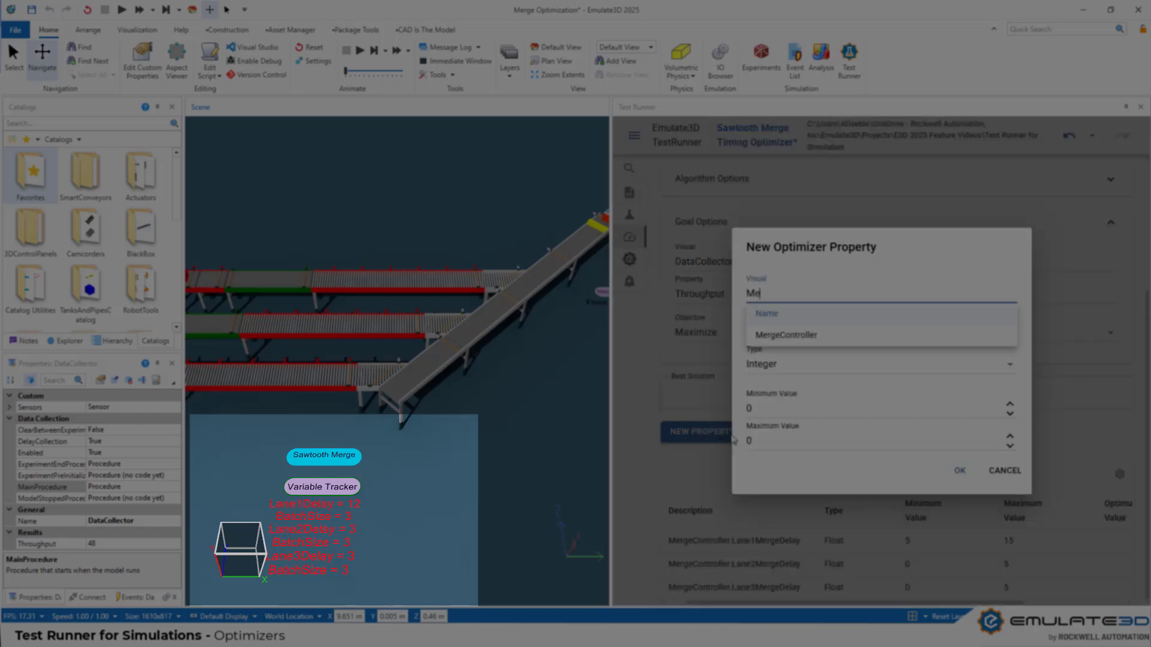
click(855, 313)
click(838, 327)
text(Lane1)
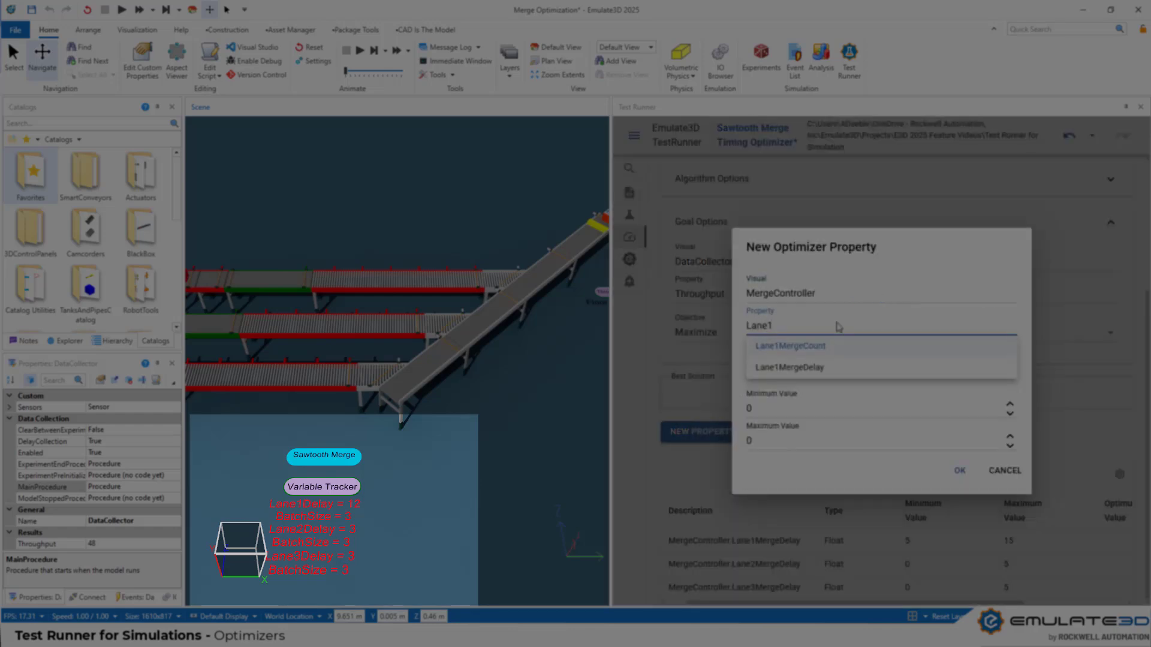
click(826, 346)
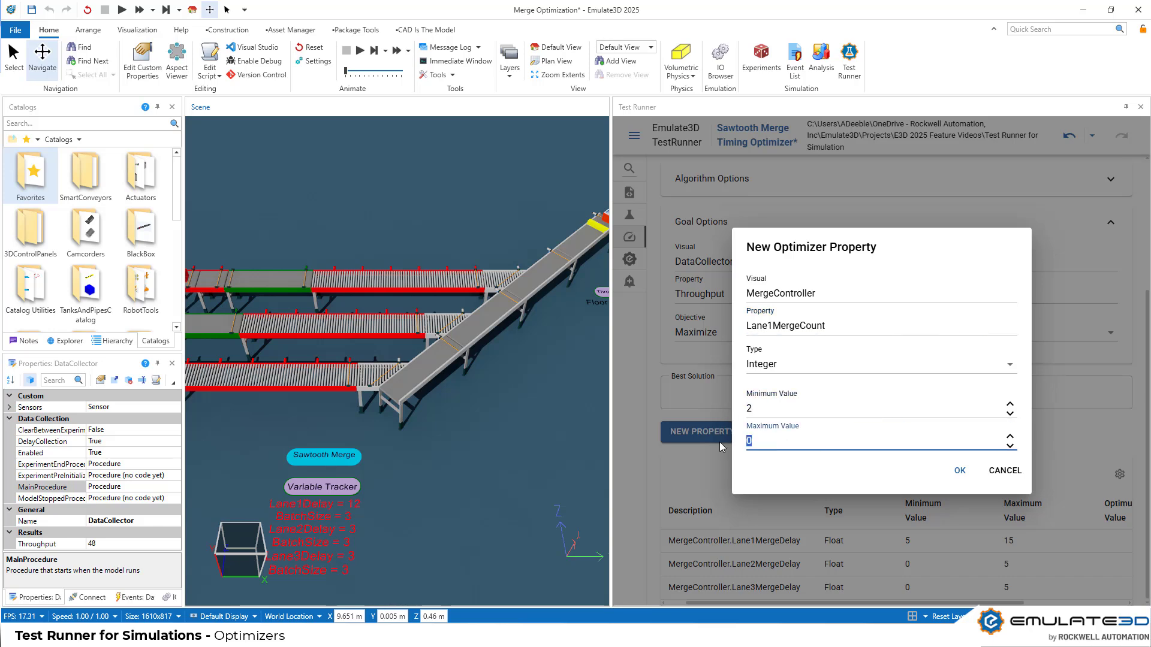
click(953, 473)
Step: Add MergeController's Lane2MergeCount as an Integer optimizer property with a minimum of 2 and a maximum of 6
click(696, 431)
text(Me)
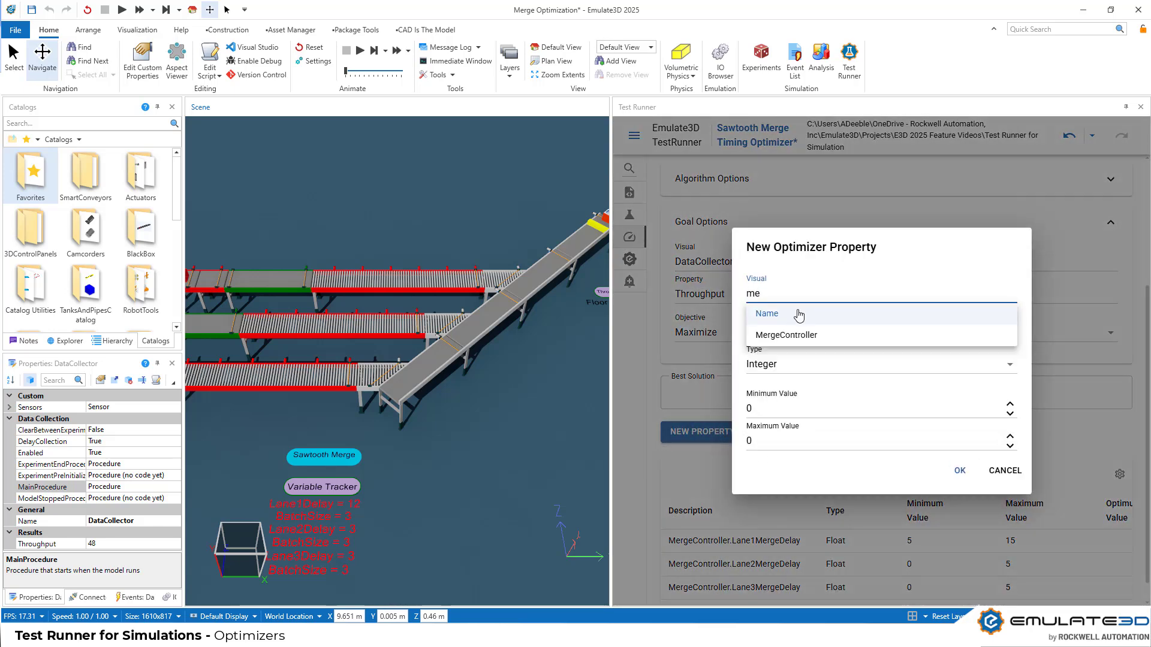
click(797, 330)
click(820, 414)
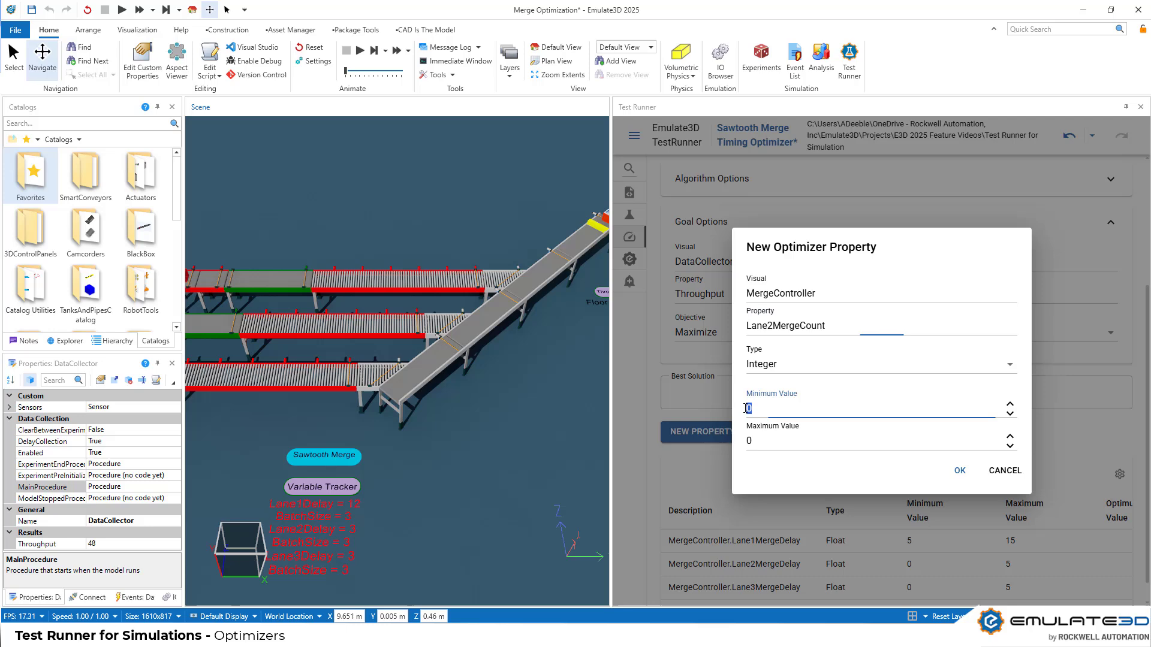
click(958, 479)
Step: Add MergeController's Lane3MergeCount as an Integer optimizer property with a minimum of 2 and a maximum of 6
click(728, 432)
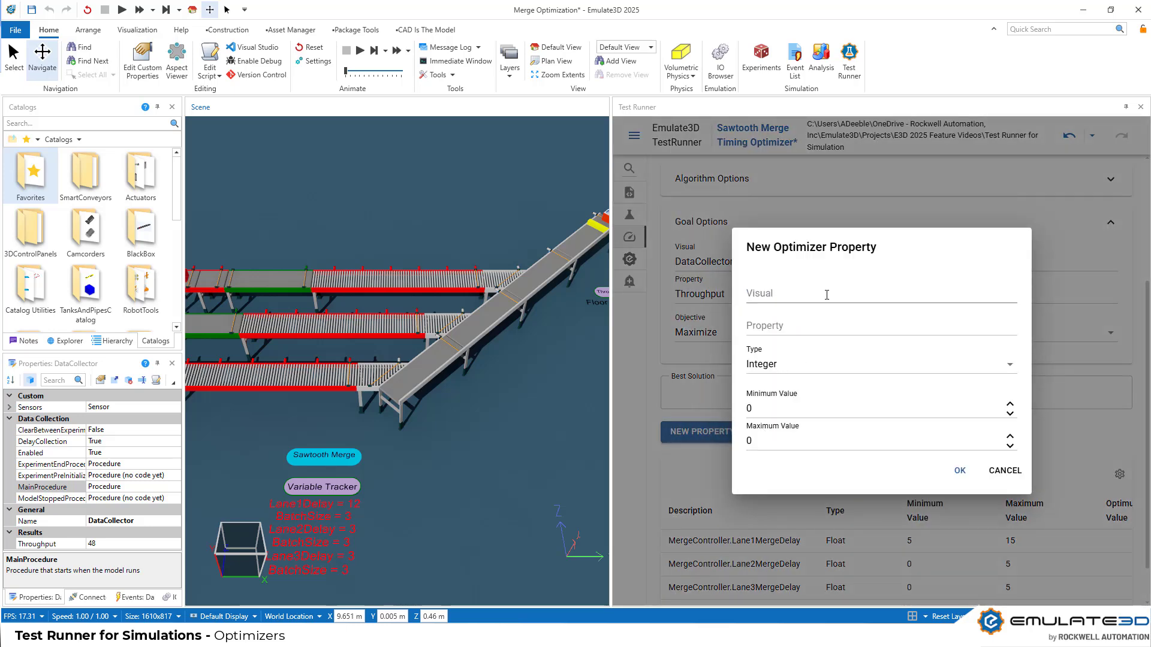
text(me)
click(818, 335)
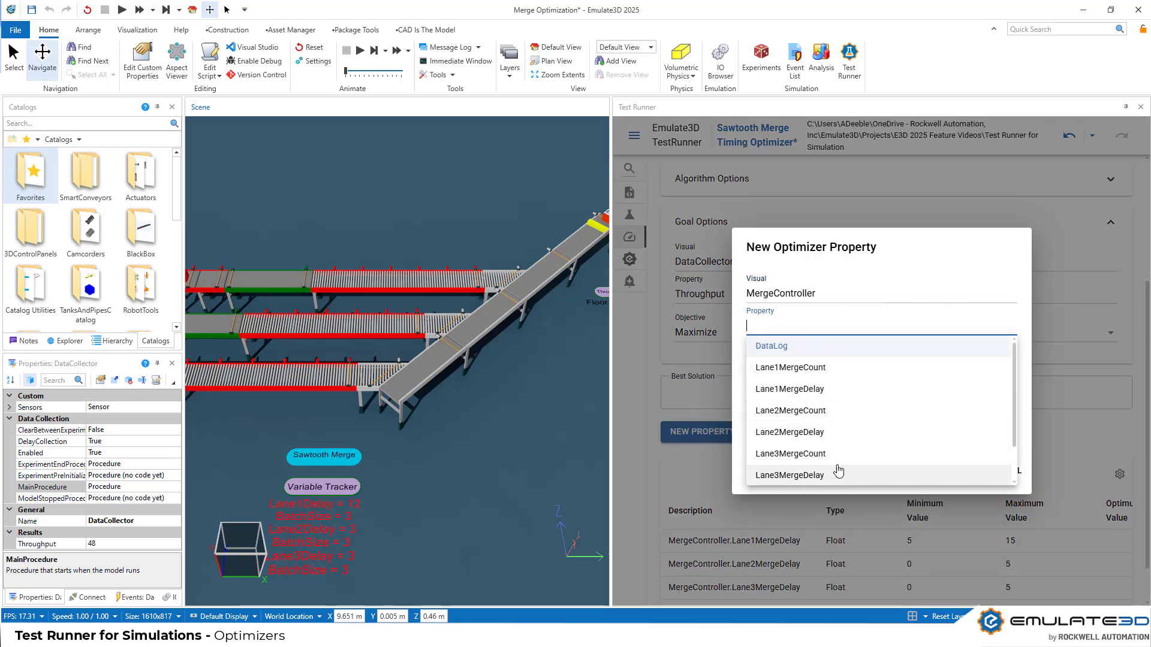
click(822, 410)
click(960, 471)
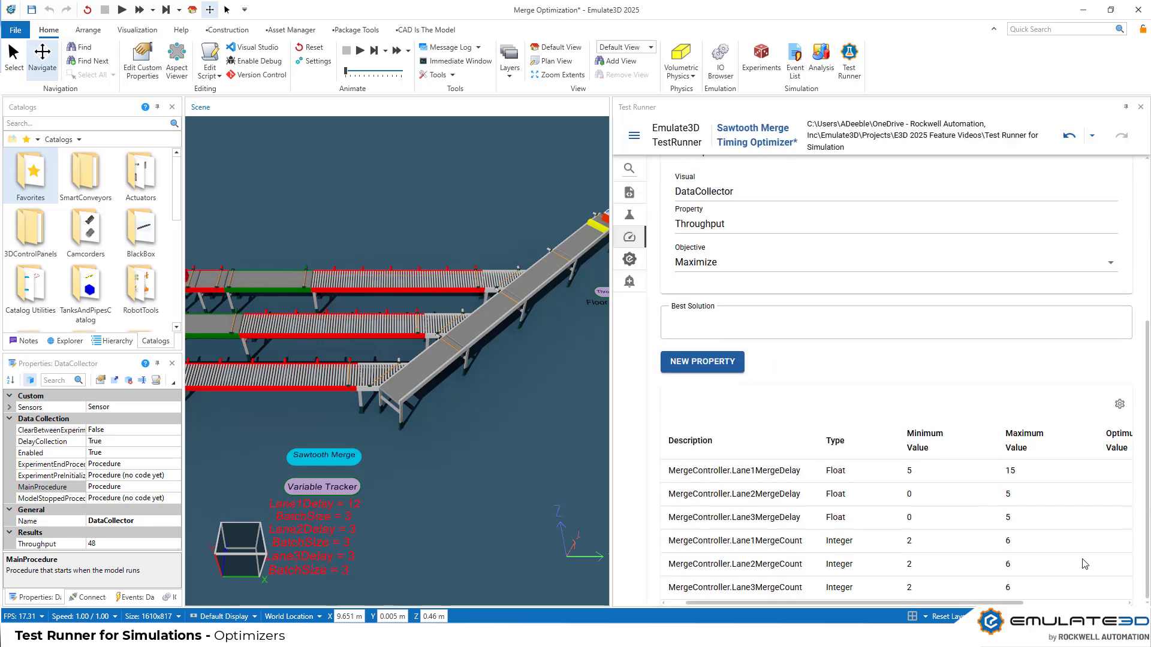
Step: Switch the scene's display mode to Build Display for the merge optimization model
scroll(1071, 549, up, 5)
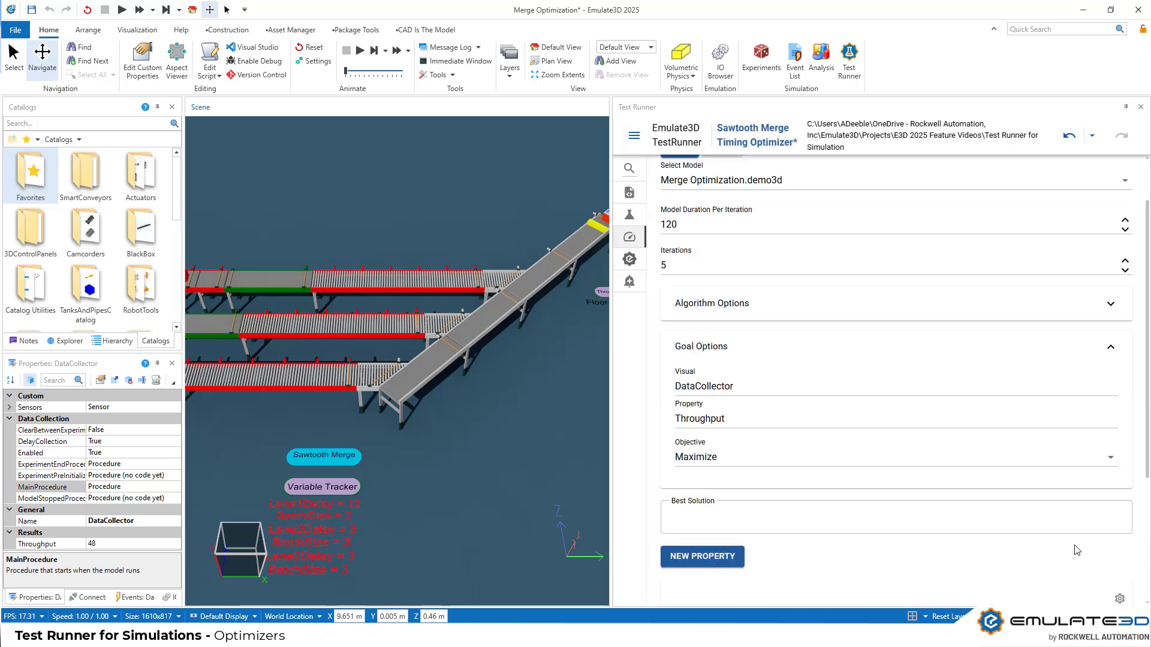
click(223, 617)
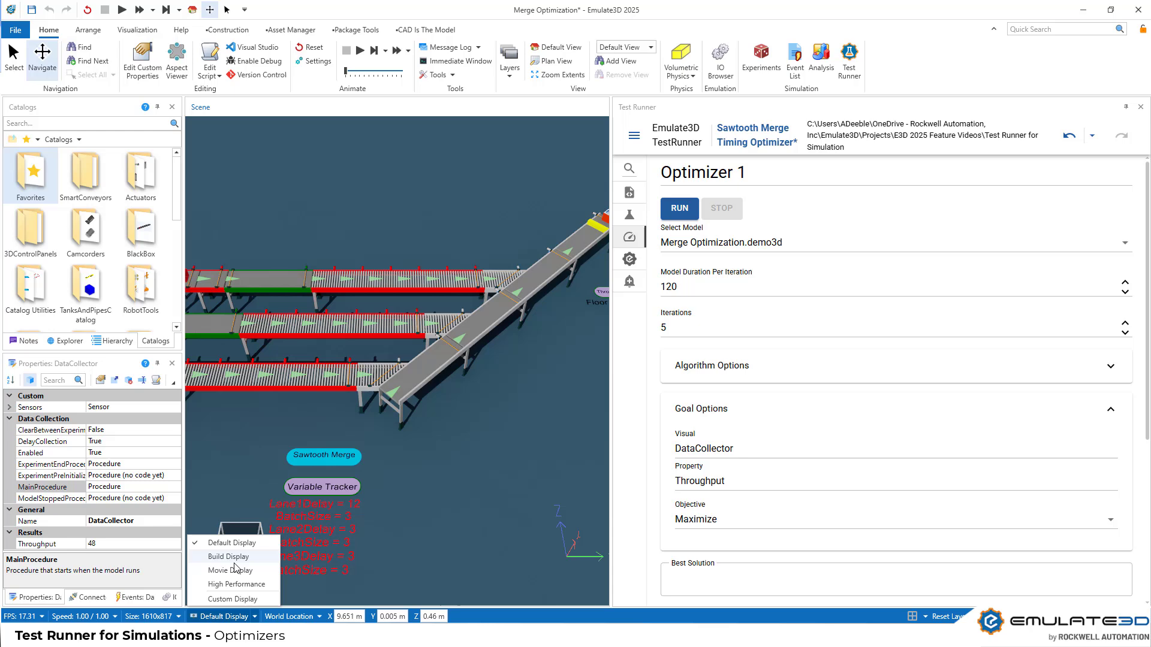
click(231, 557)
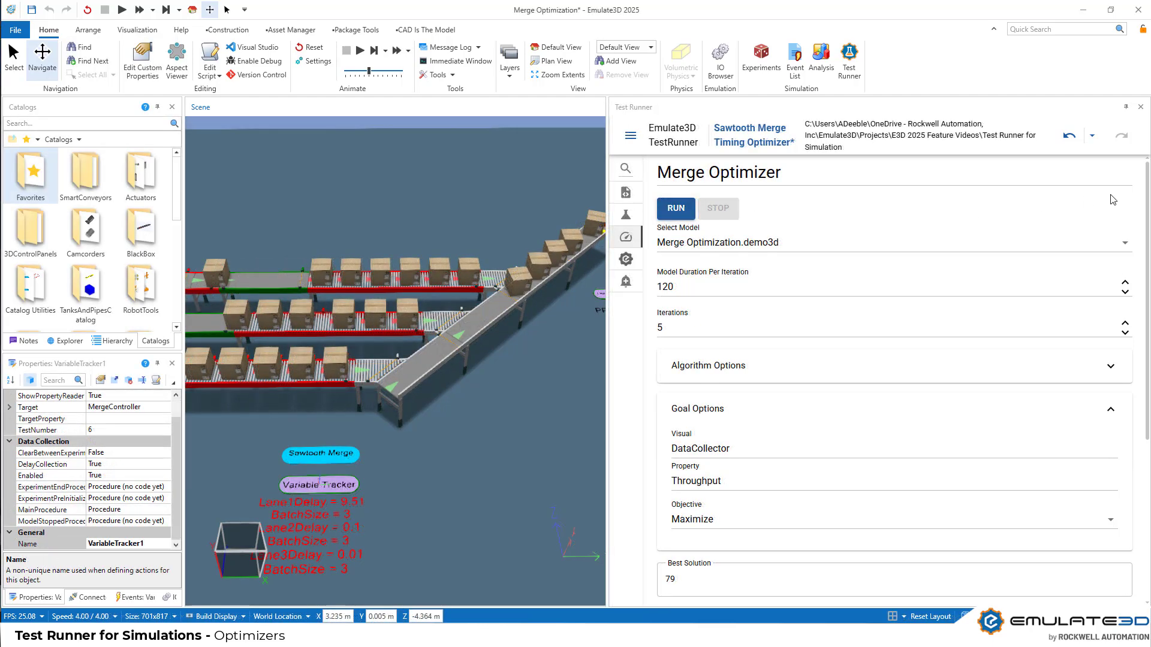
Step: Review the Merge Optimizer's best solution and optimum values, then examine the throughput and lane settings of each test in the DataLog analysis sheet
scroll(893, 378, down, 4)
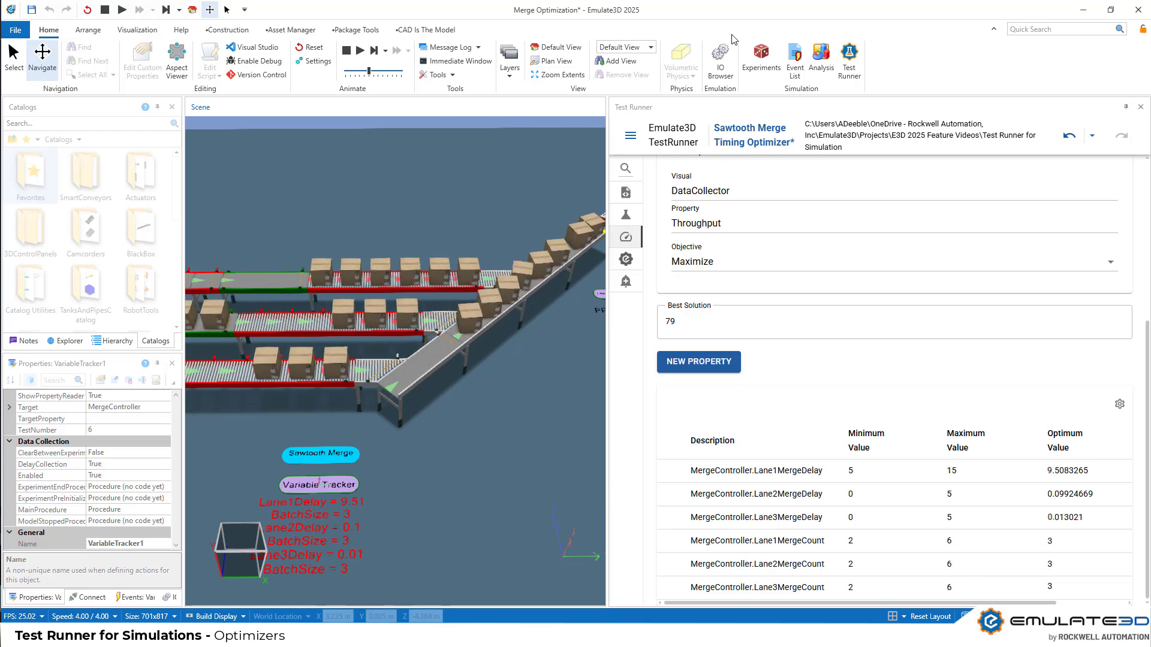
click(823, 55)
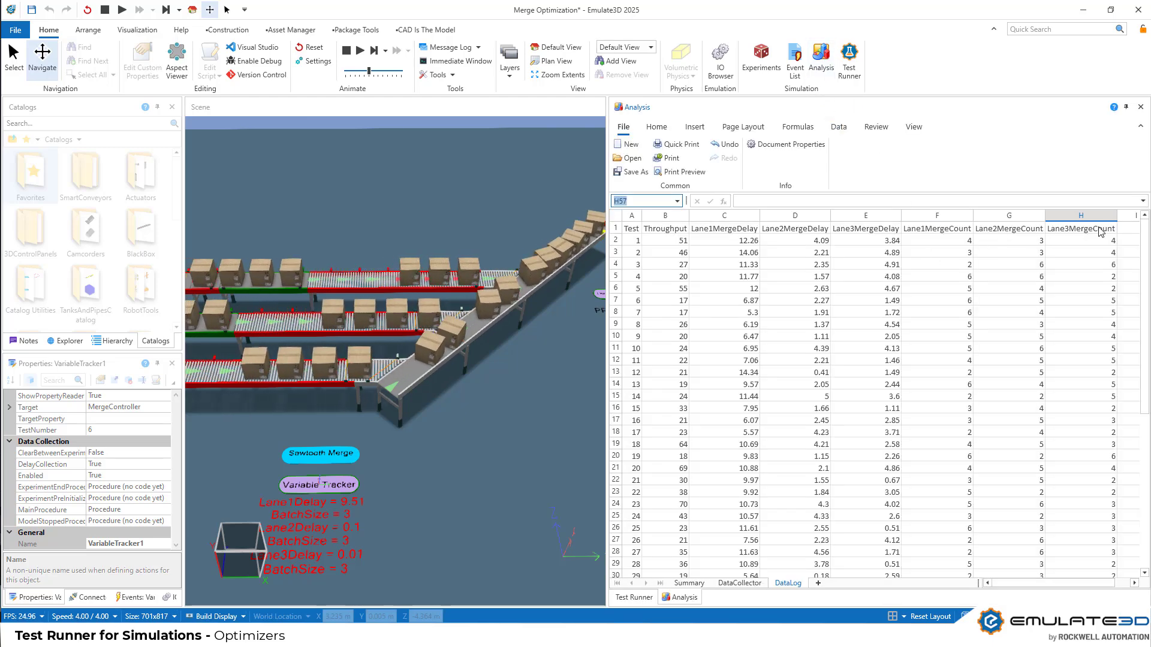
scroll(1136, 236, down, 2)
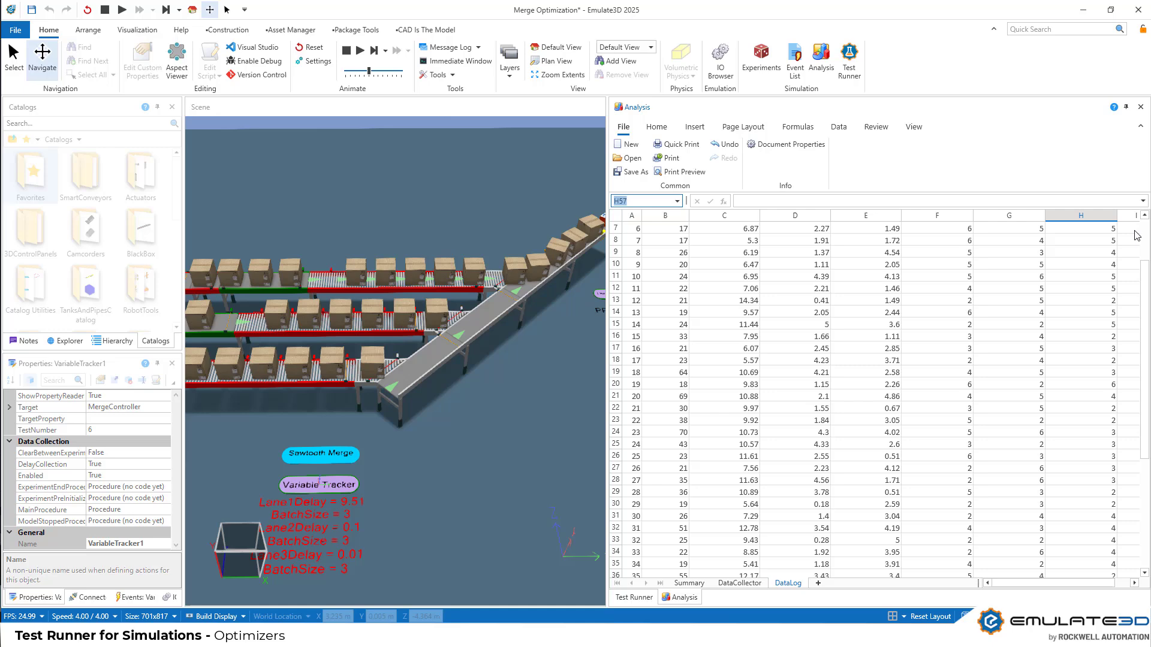
scroll(1136, 235, down, 5)
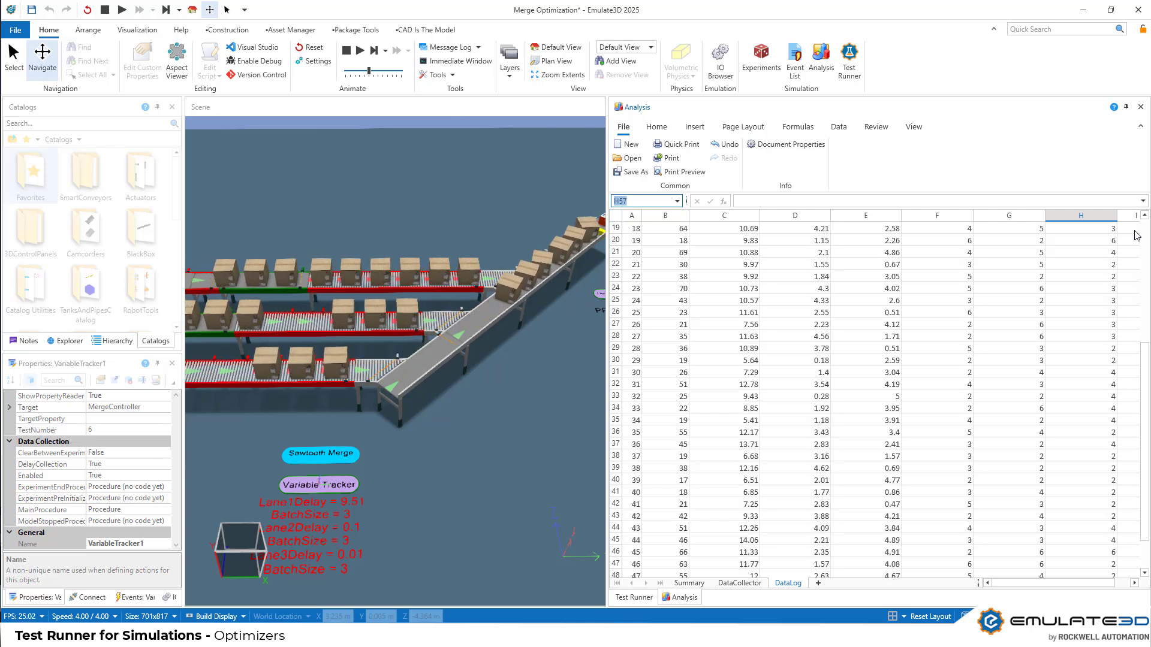
scroll(1136, 235, up, 7)
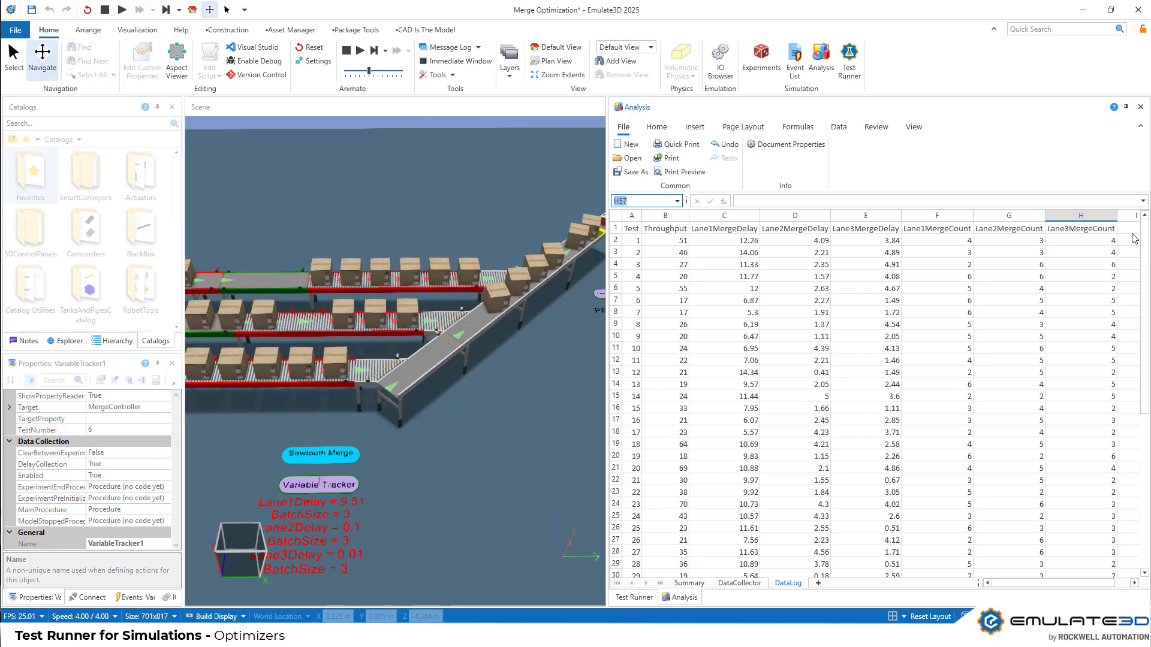
scroll(857, 306, down, 6)
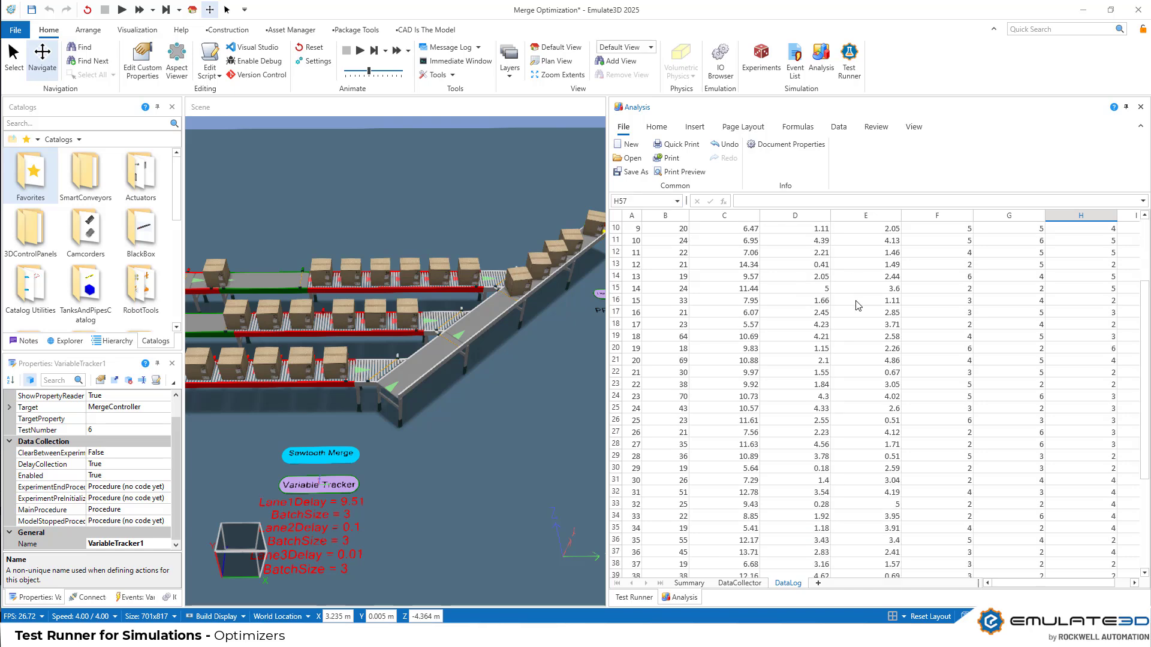
scroll(857, 311, down, 3)
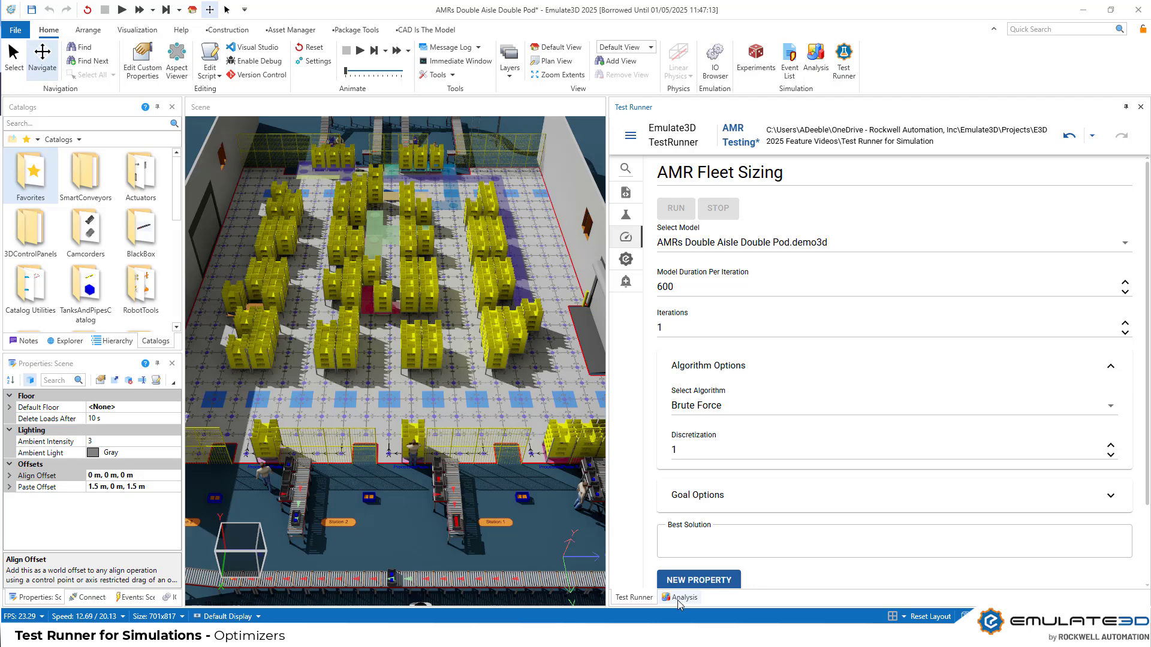
Step: Inspect the AMR Fleet Sizing optimizer's goal options and view its FleetSizing results sheet in the analysis workbook
click(697, 495)
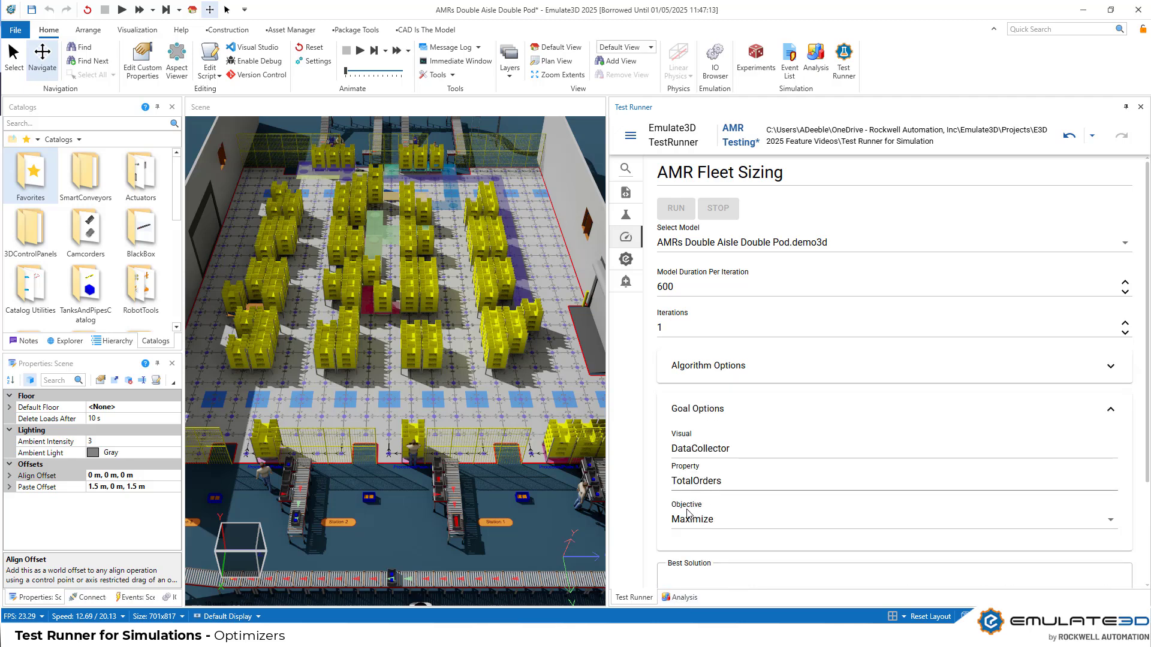
click(682, 598)
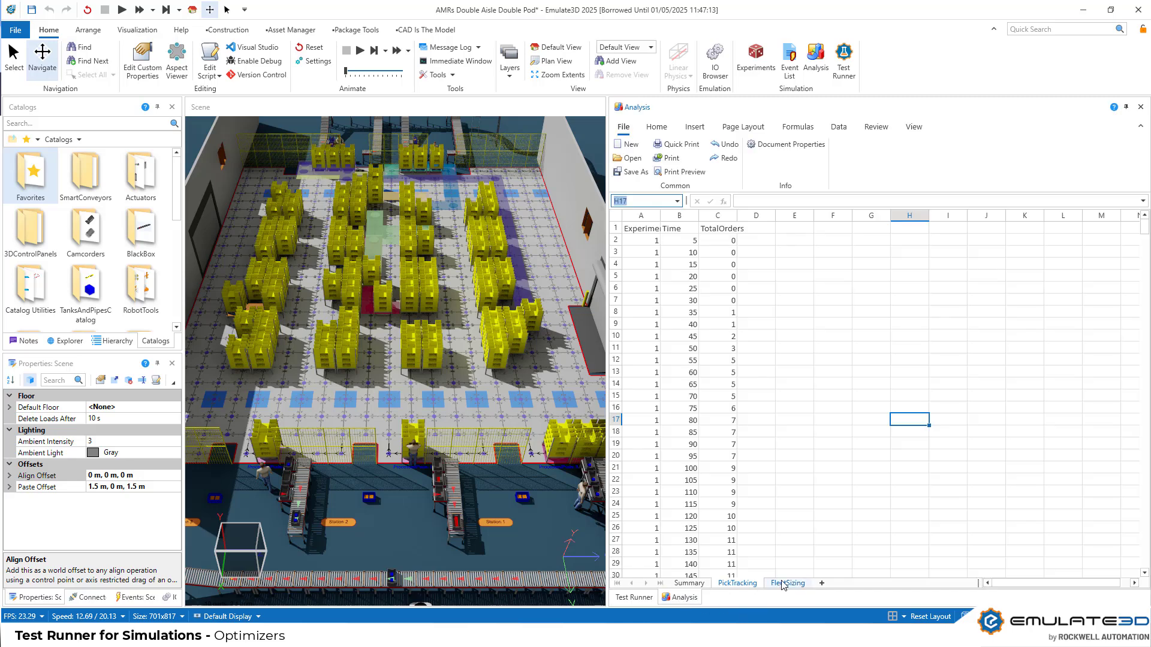
click(787, 584)
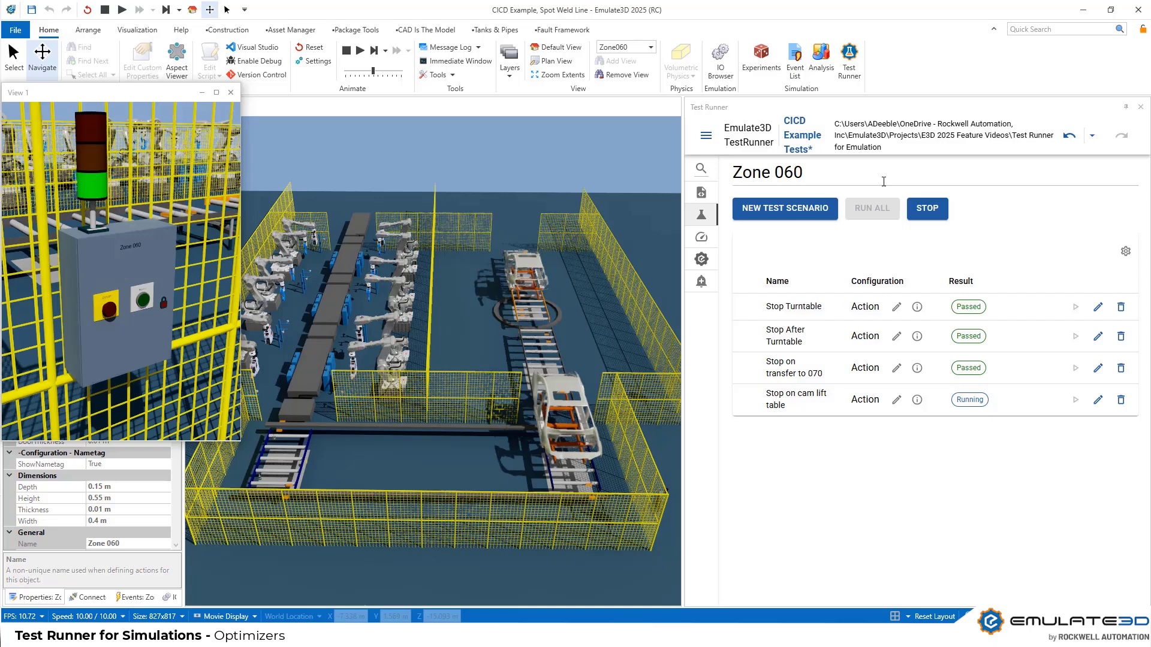
Step: View the detailed result of the Zone 060 test scenario "Stop on cam lift table"
click(966, 400)
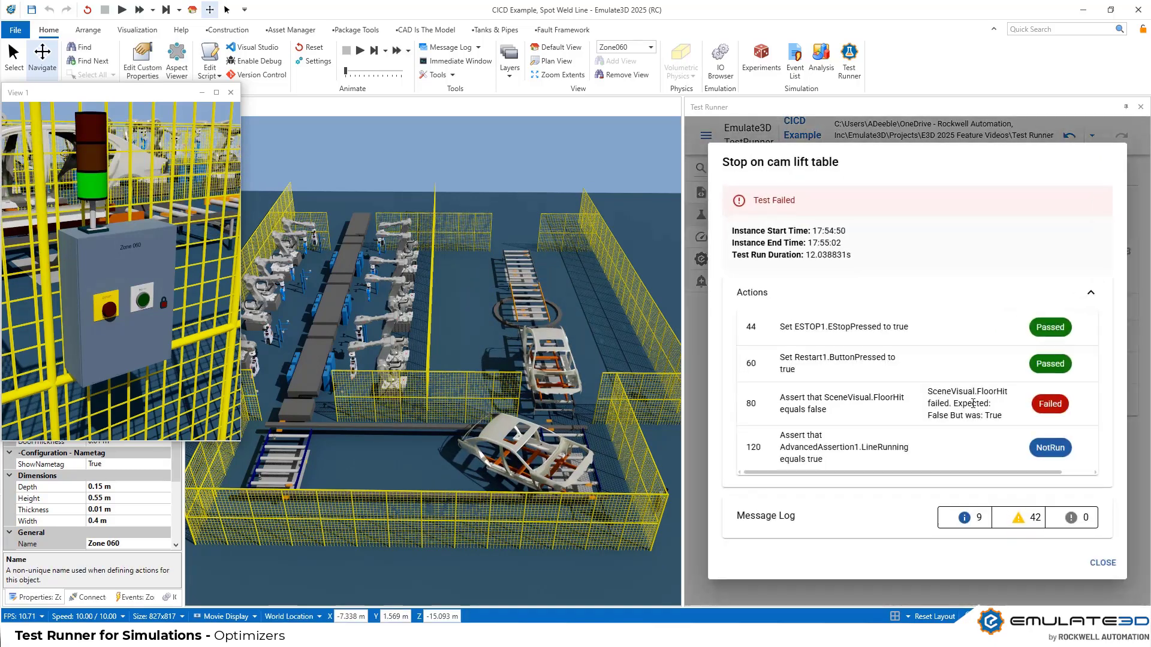